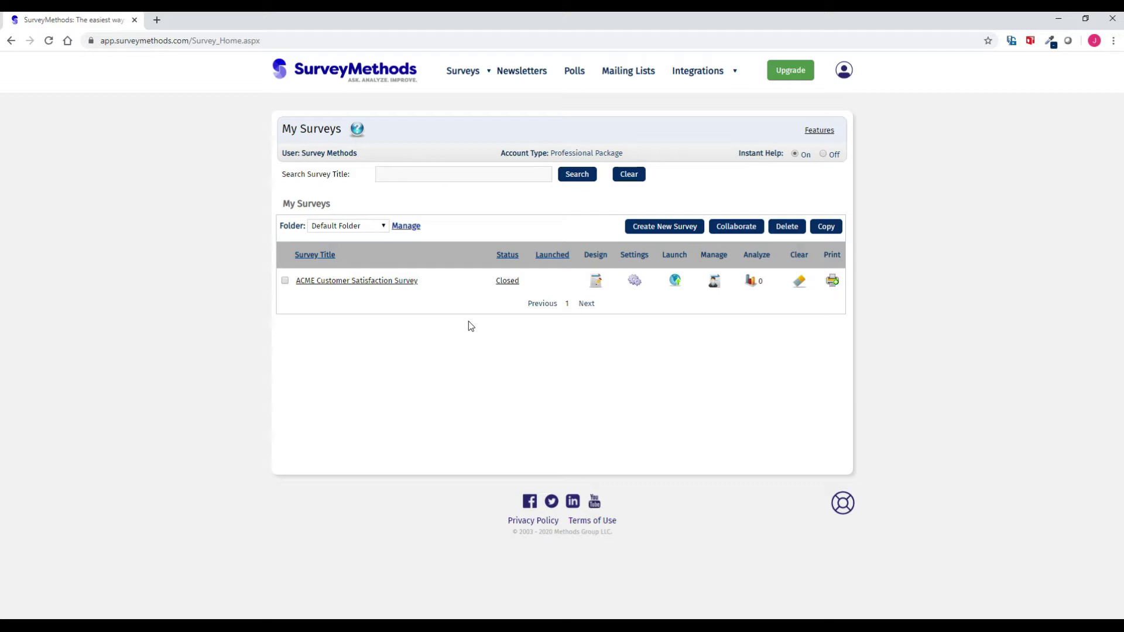
- Open the ACME Customer Satisfaction Survey's design and start adding page logic to Page 1: Screening Questions
left_click(595, 280)
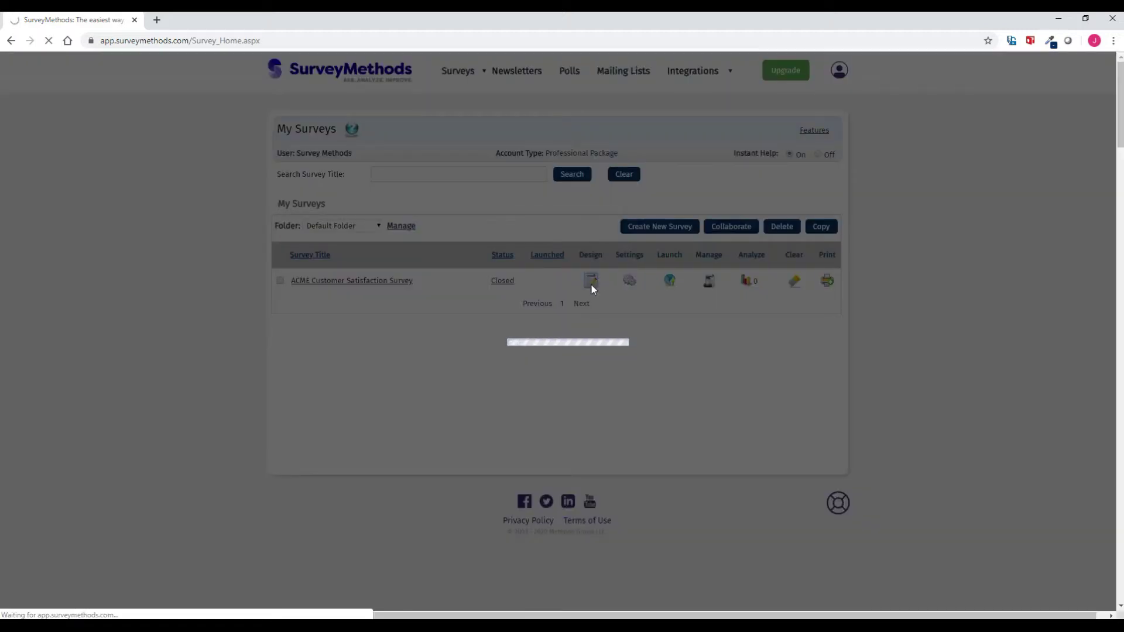
scroll(532, 274, "down", 2)
scroll(532, 274, "down", 3)
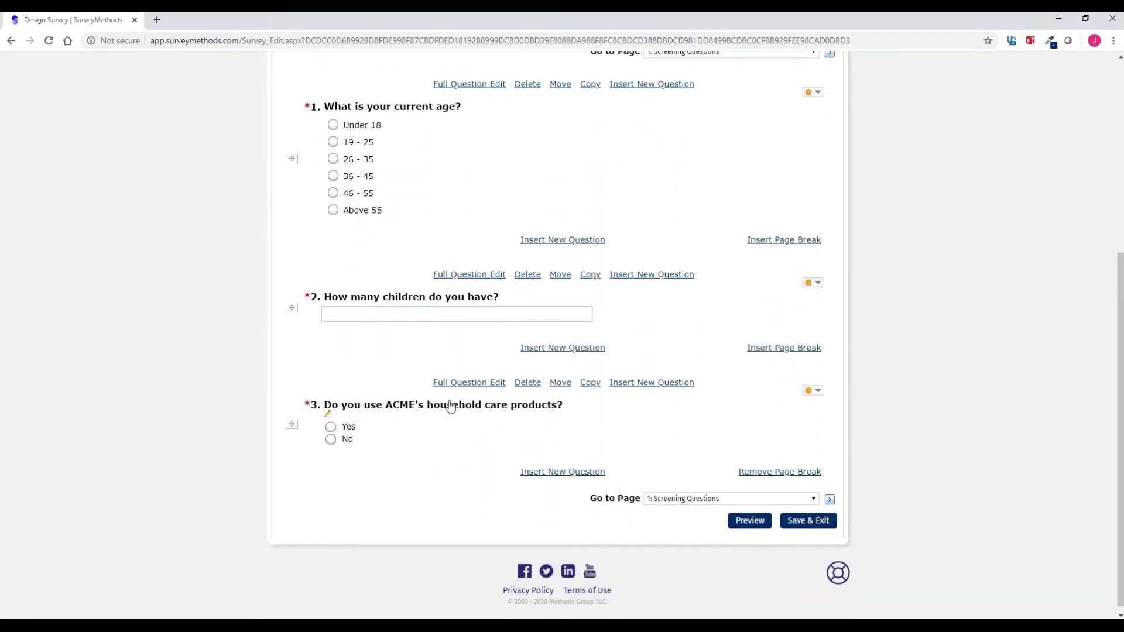
scroll(444, 443, "up", 3)
scroll(589, 454, "up", 2)
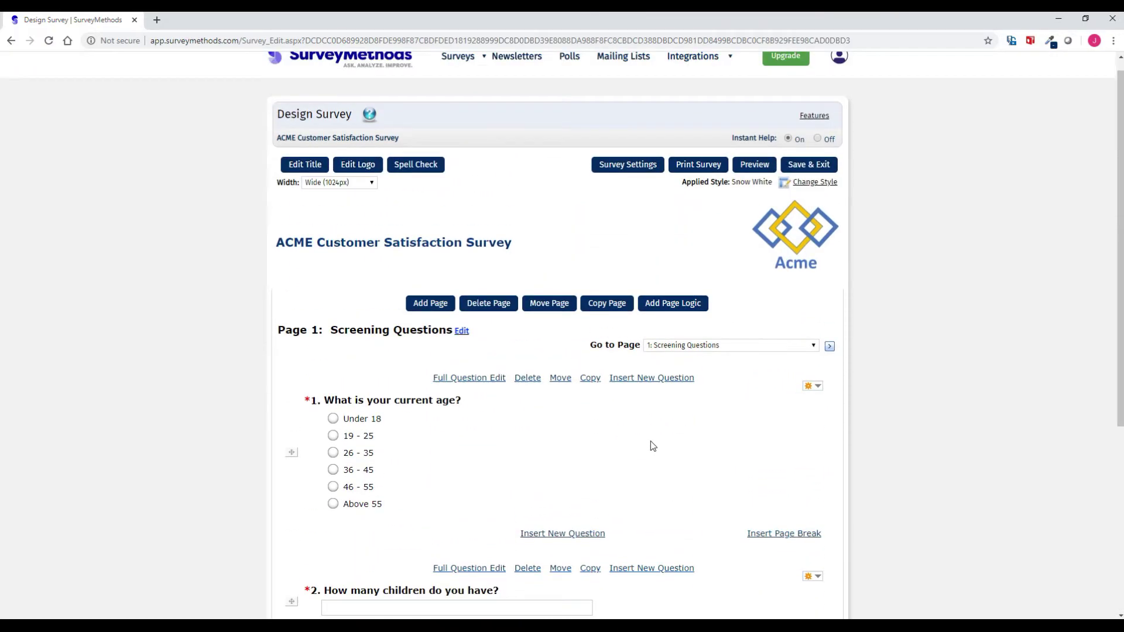
left_click(675, 313)
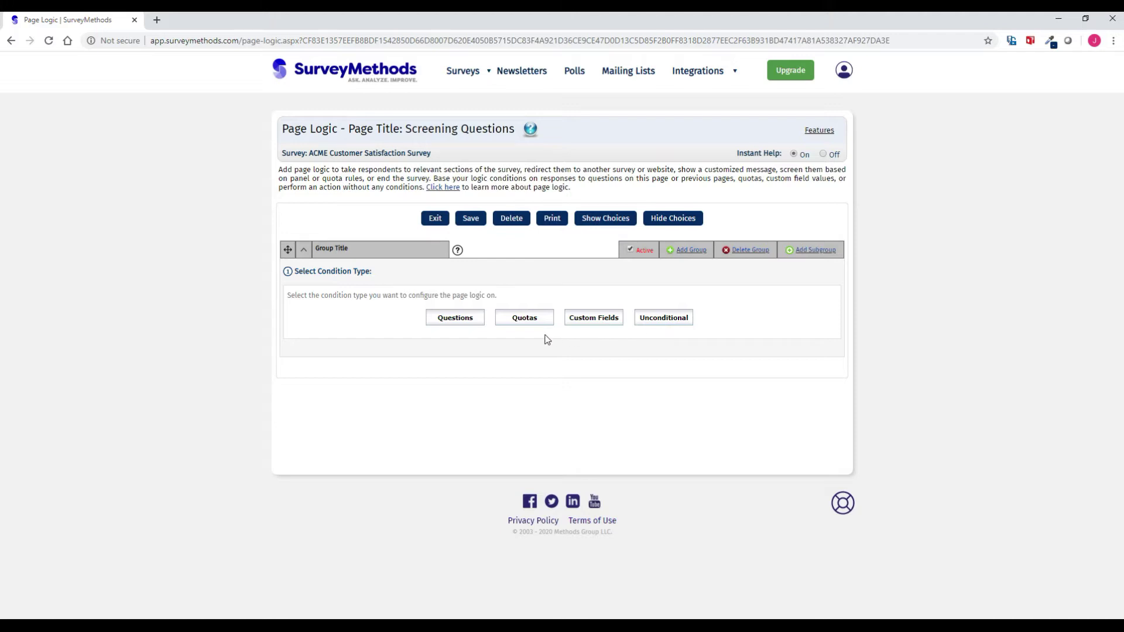
- Base the page logic condition on question 3, "Do you use ACME's household care products?"
left_click(466, 322)
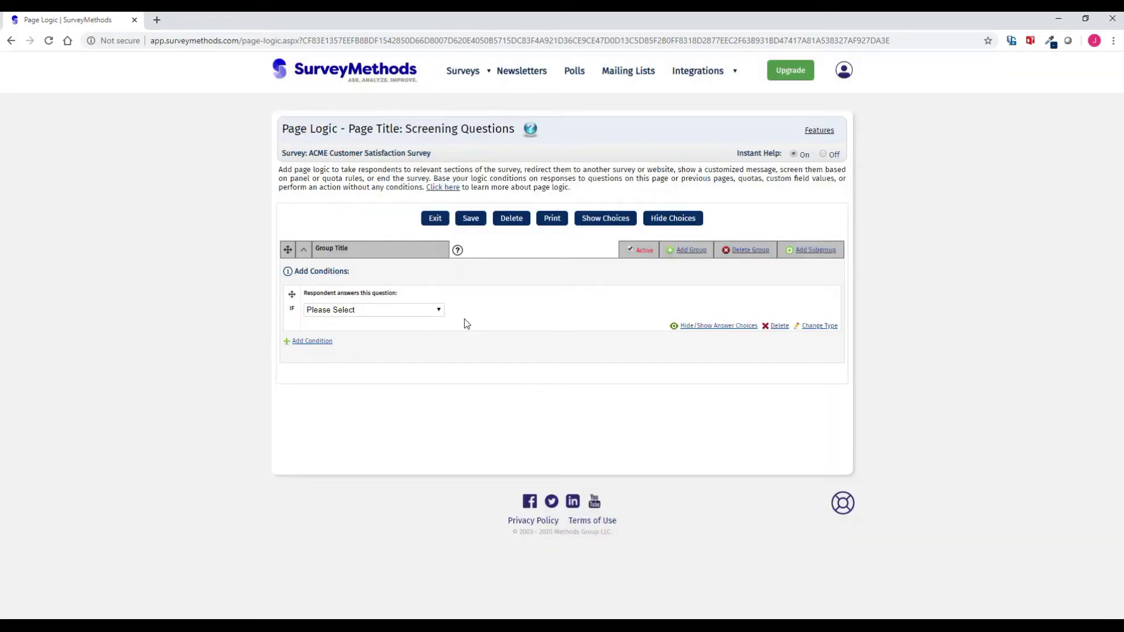
left_click(373, 313)
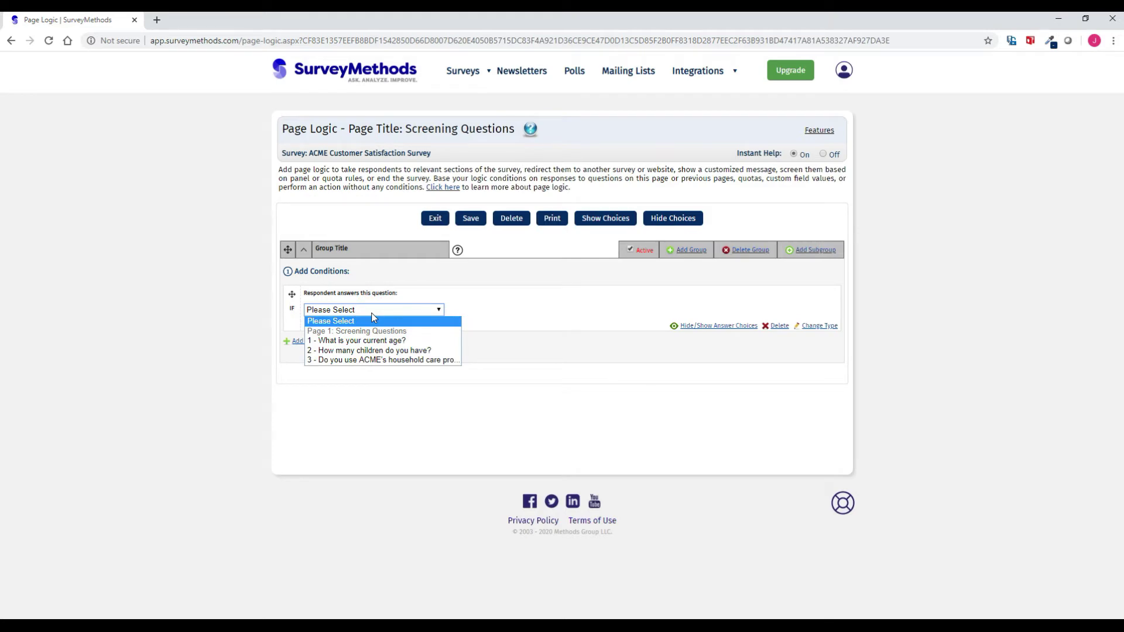
left_click(373, 359)
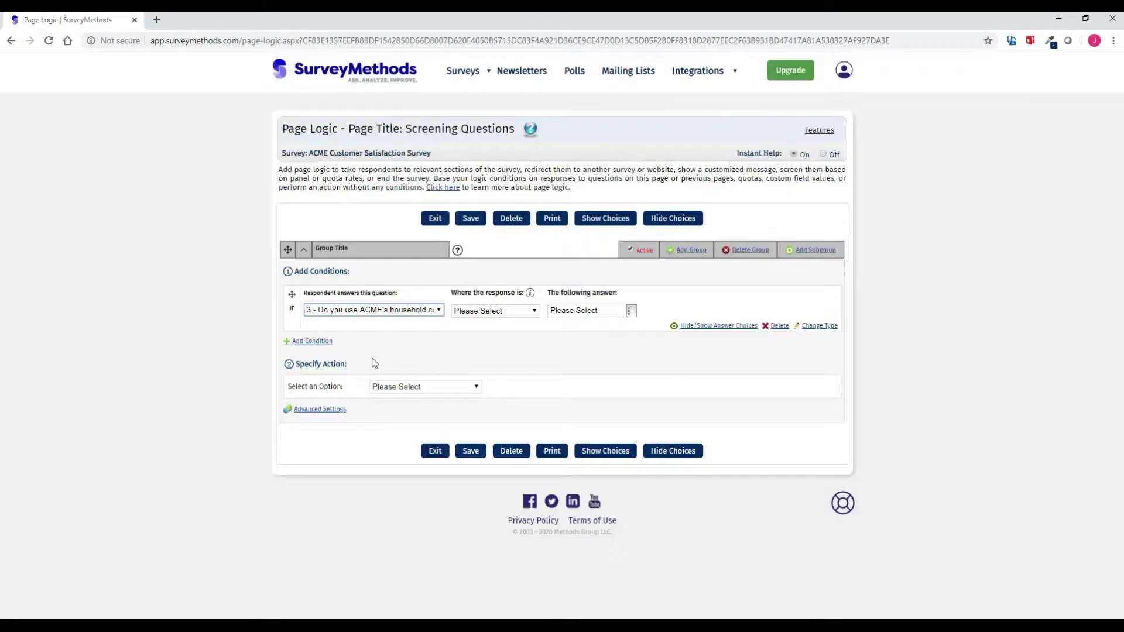
- Review the comparison options for the question 3 condition and set it to "is exactly equal to"
left_click(497, 316)
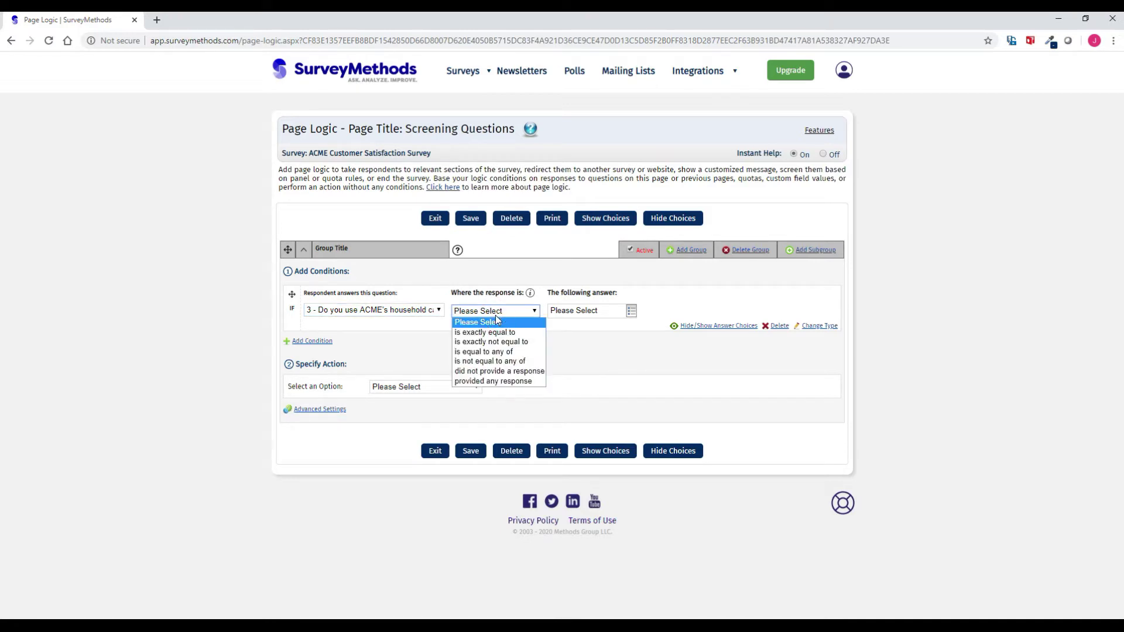
key("Down")
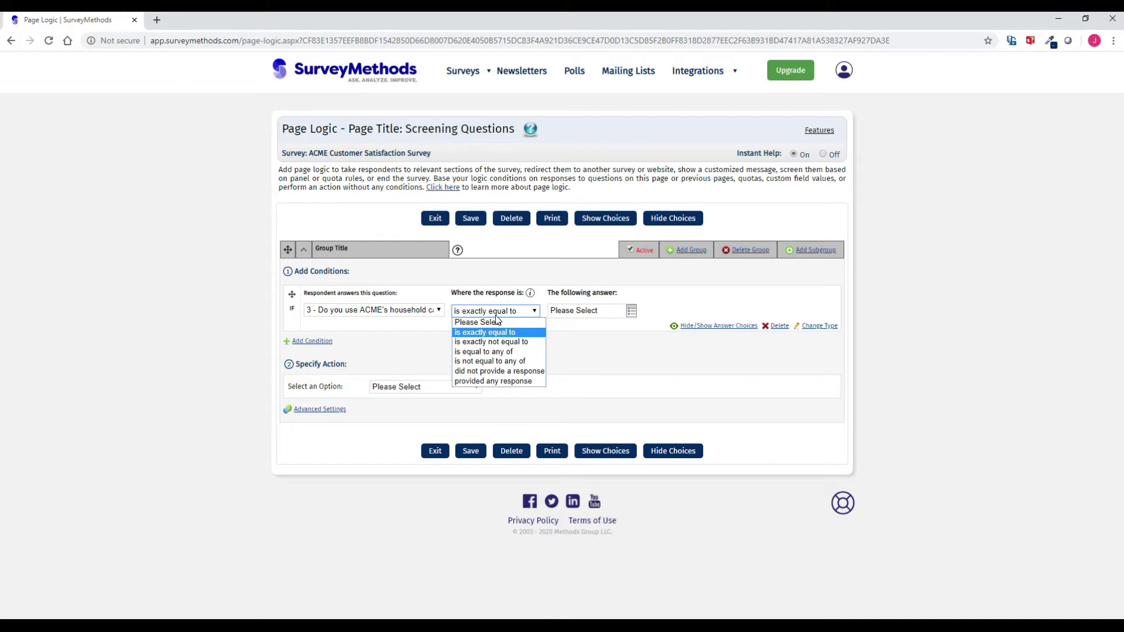
key("Down")
key("Down")
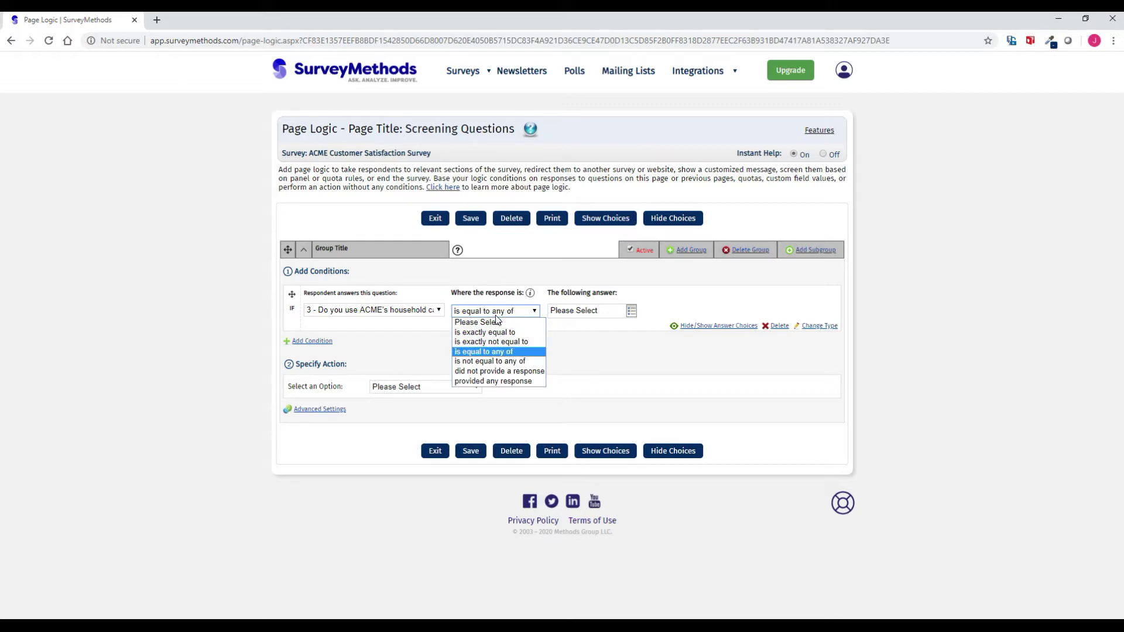
key("Down")
key("Down")
key("Down")
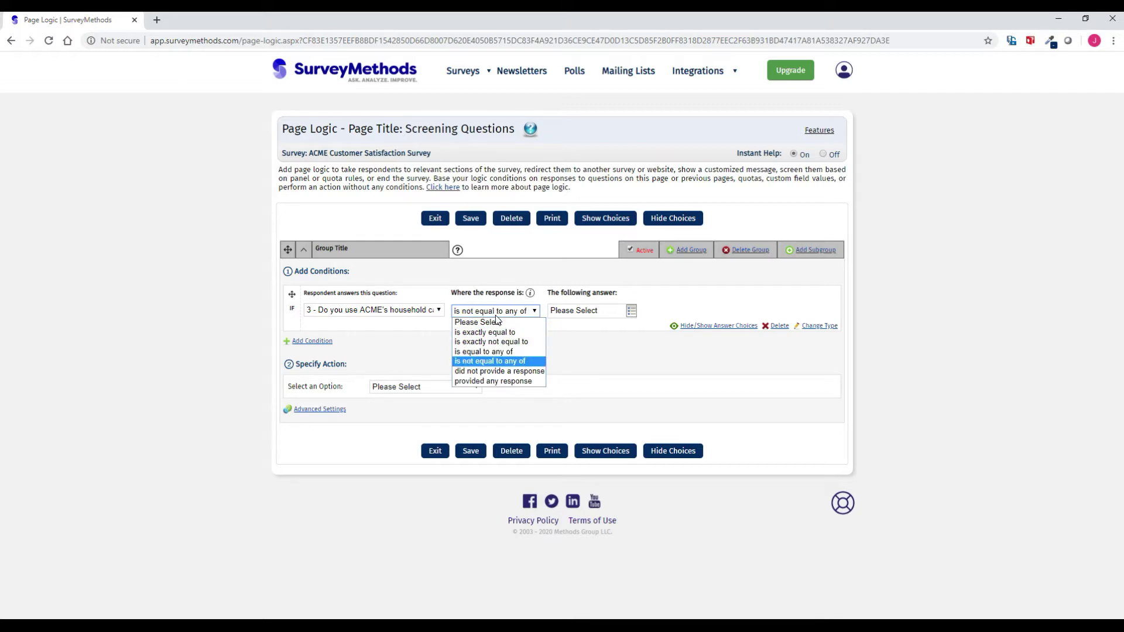
key("Up")
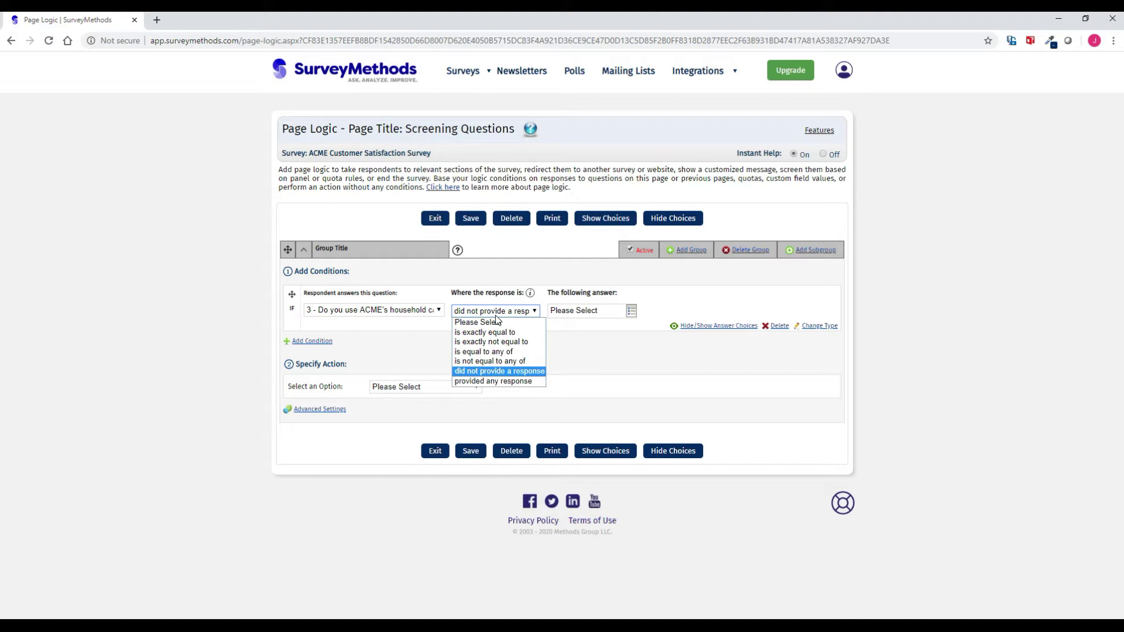
key("Up")
key("Up")
key("Up")
key("Up")
key("Up")
key("Down")
key("Return")
- Choose "No" as the answer that the question 3 condition must match
left_click(598, 315)
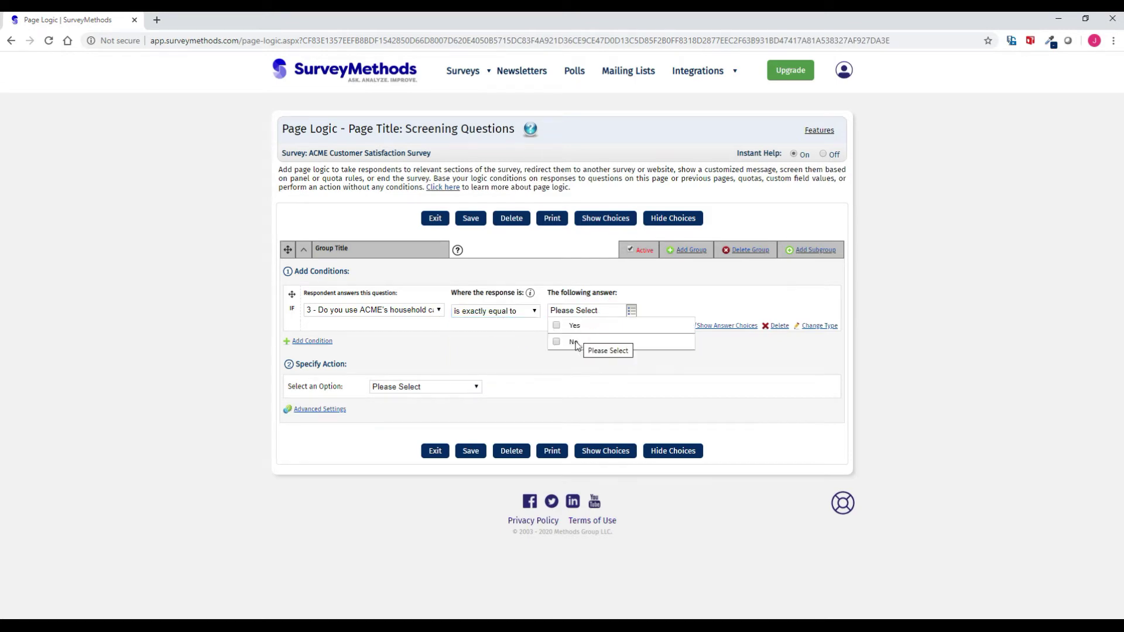
left_click(559, 342)
left_click(507, 357)
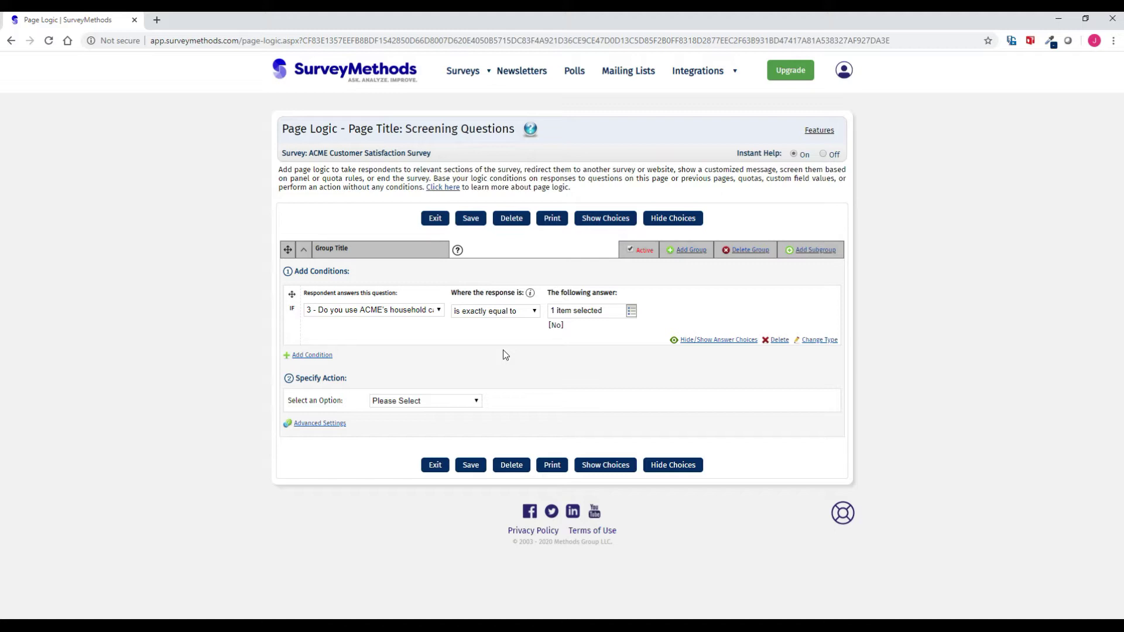
- Set the condition's action to End Survey, then save the page logic and return to the survey design
left_click(416, 404)
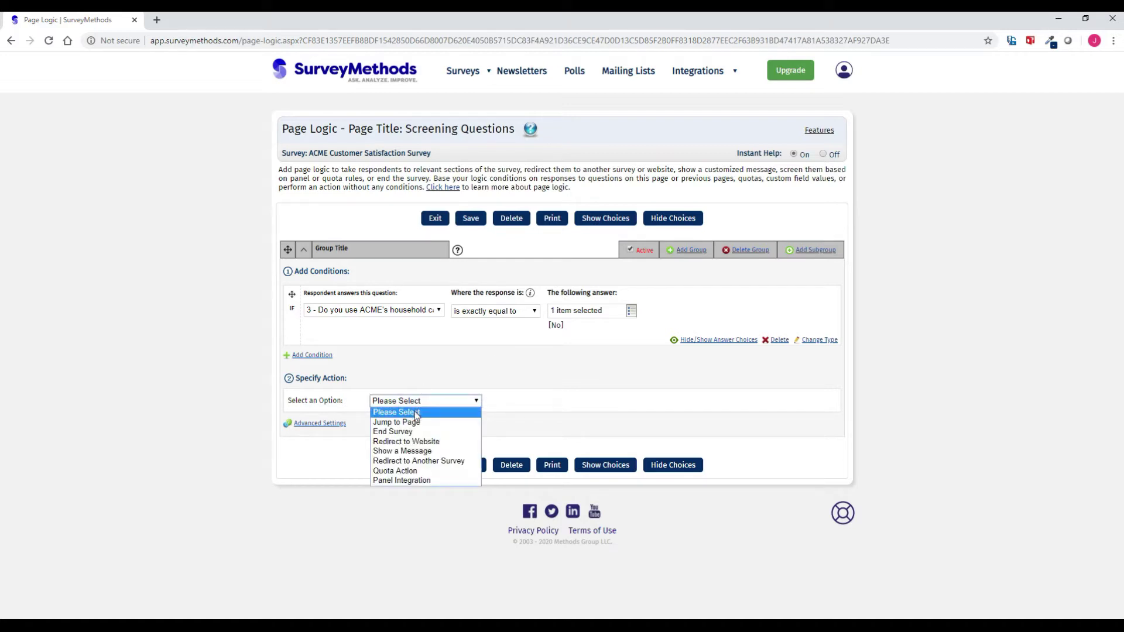
left_click(404, 433)
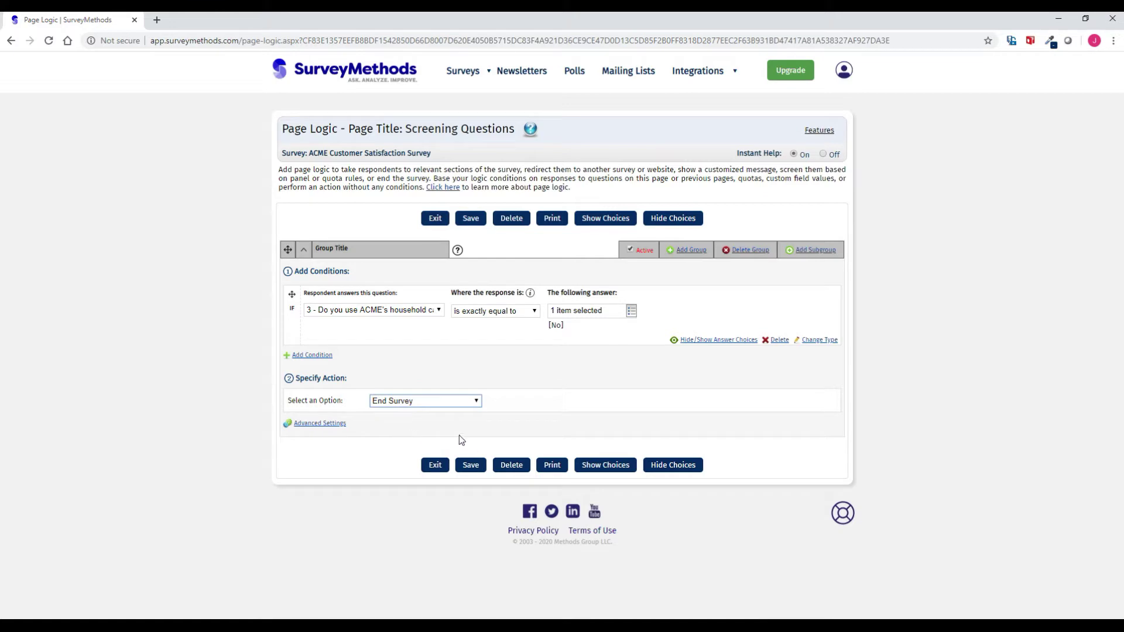
left_click(473, 466)
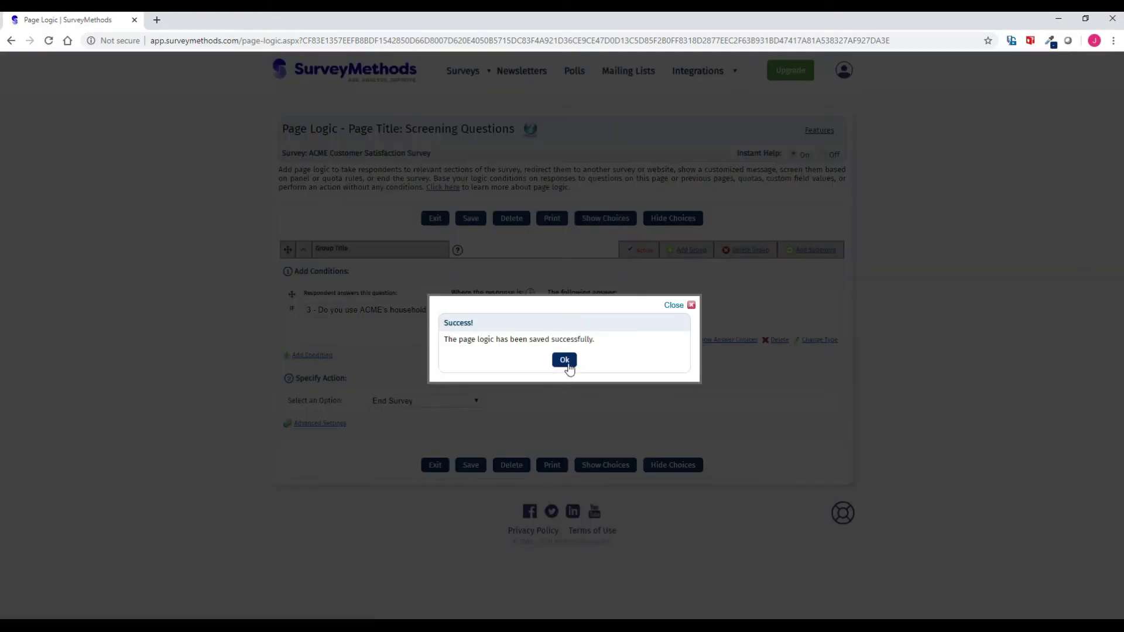
left_click(565, 358)
left_click(443, 466)
left_click(586, 383)
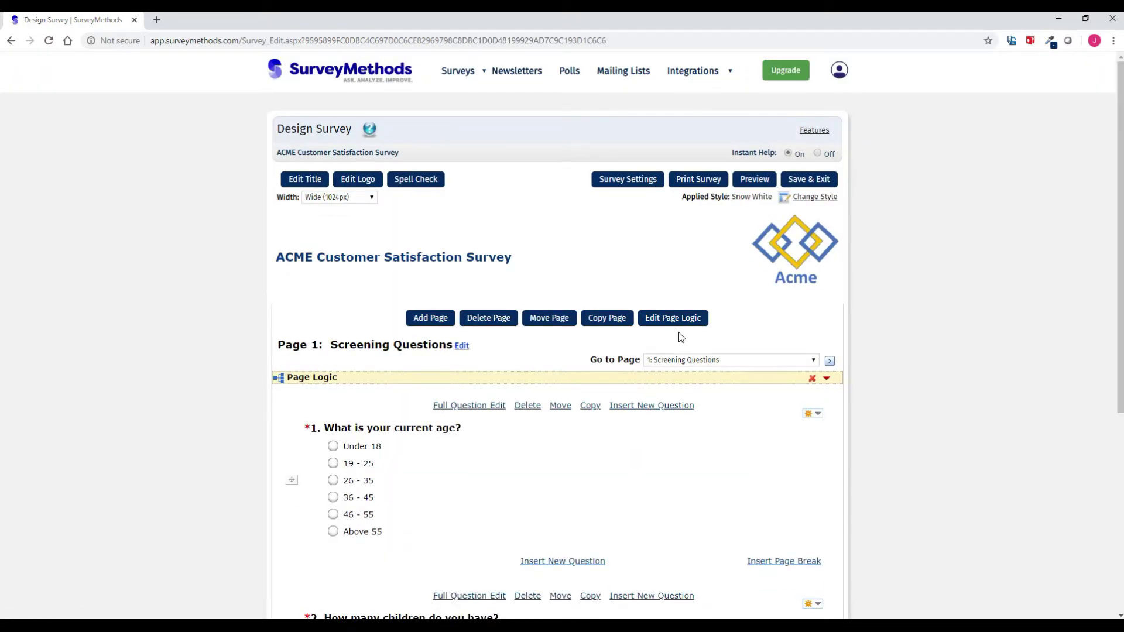
- Test the survey in an unrecorded preview, answering age 26 - 35, 1 child and No for ACME products, and close the preview
left_click(753, 183)
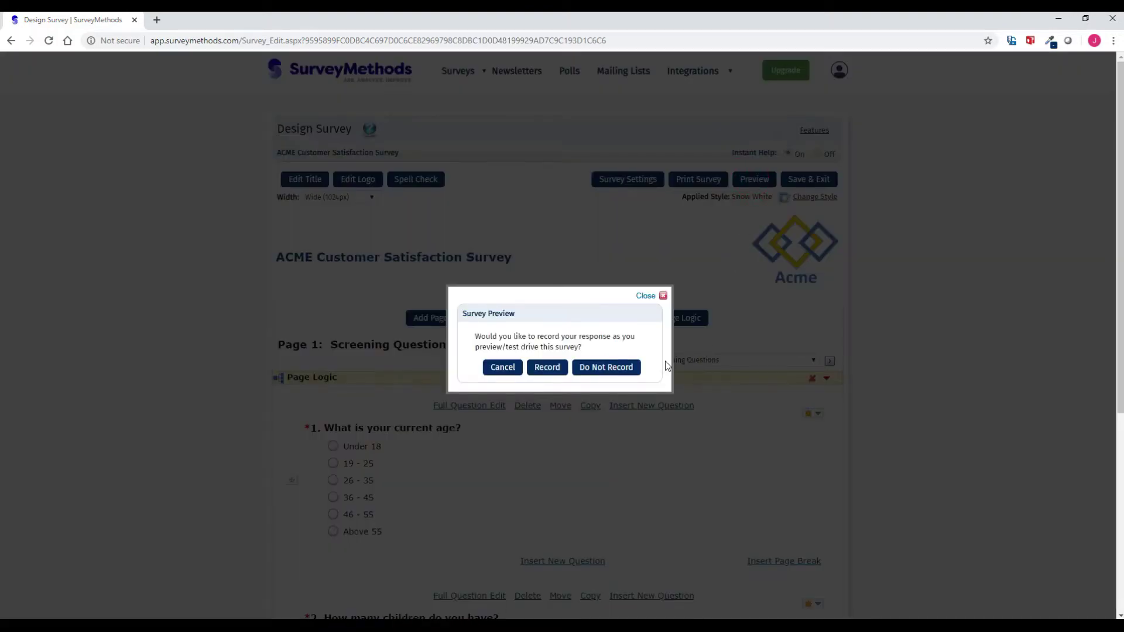
left_click(628, 365)
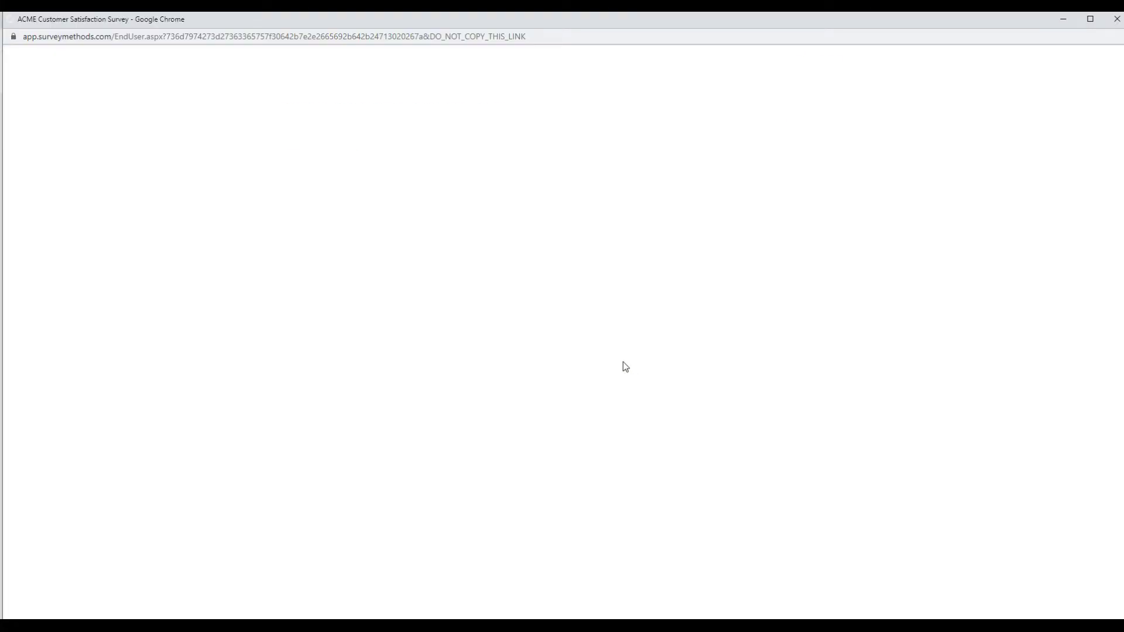
left_click(327, 261)
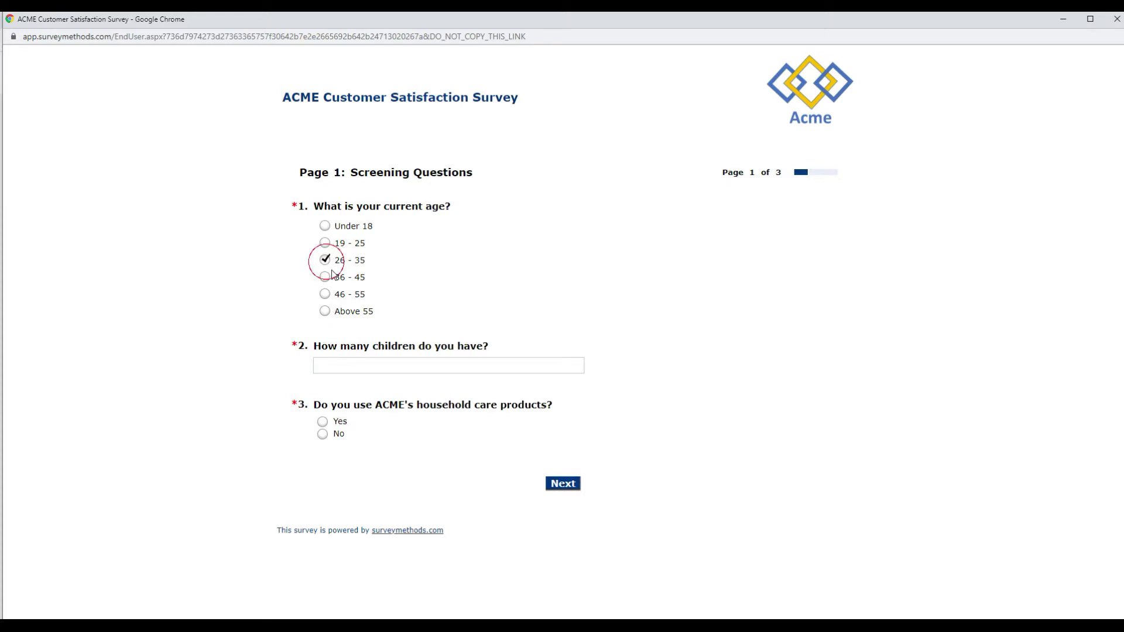
left_click(360, 366)
type("1")
left_click(324, 435)
left_click(562, 486)
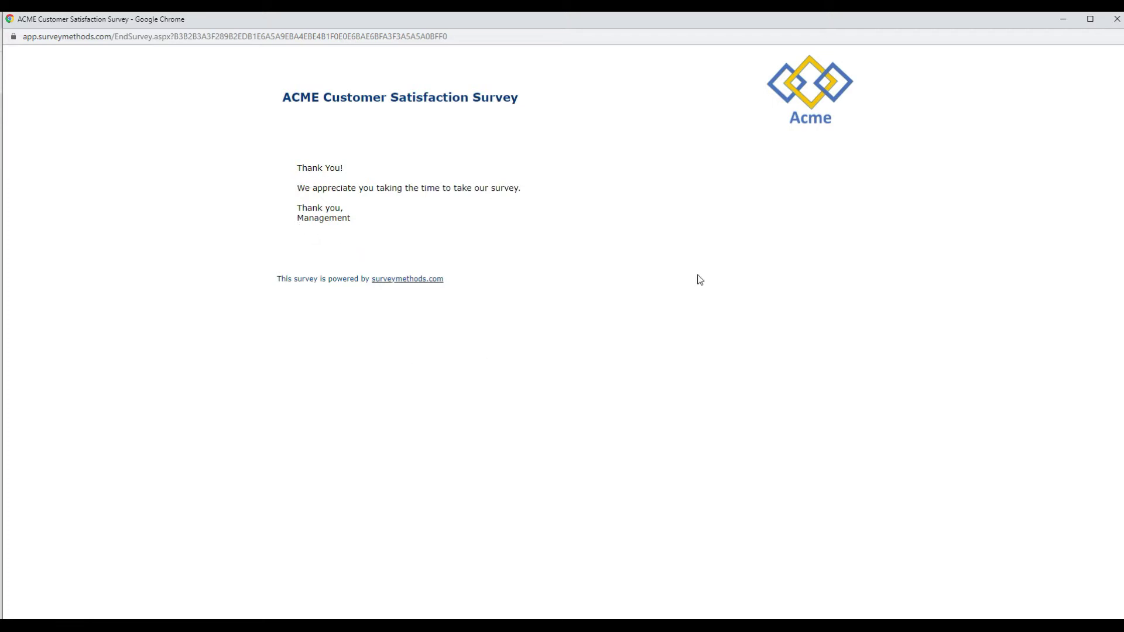
left_click(1117, 19)
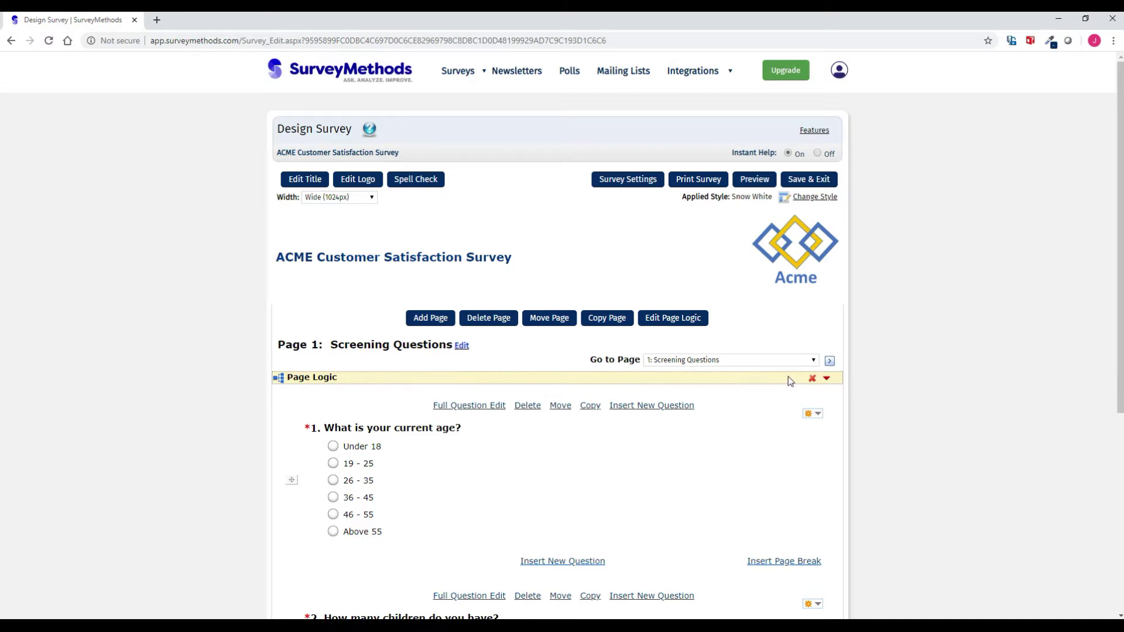
- Check the page logic summary of Page 1 and add a second group to its page logic
left_click(827, 379)
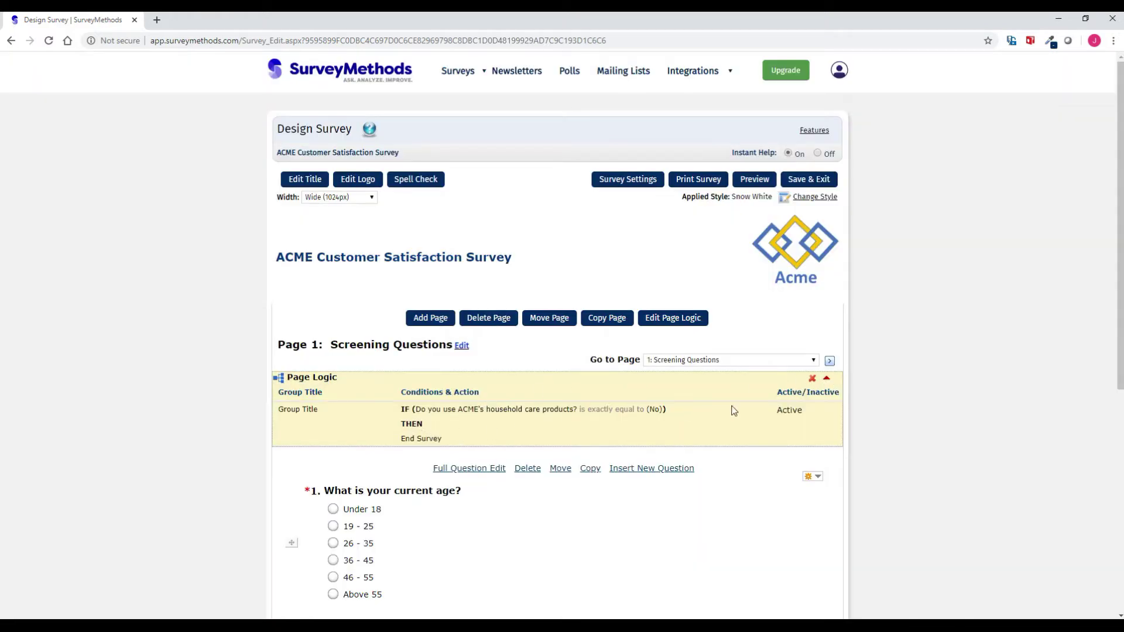
left_click(829, 379)
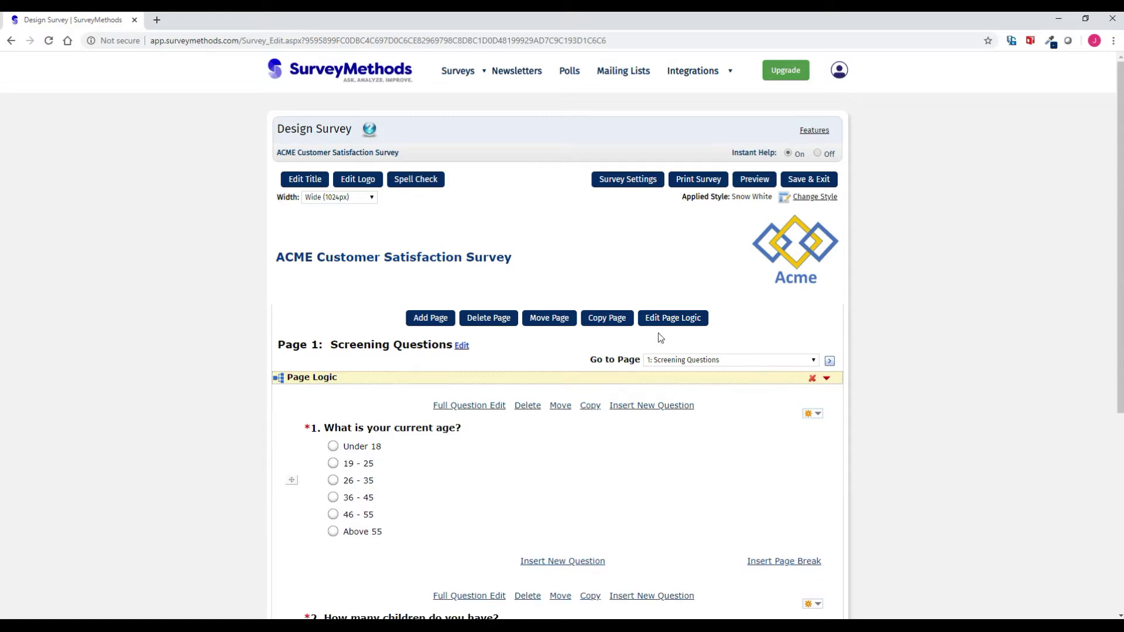
left_click(674, 318)
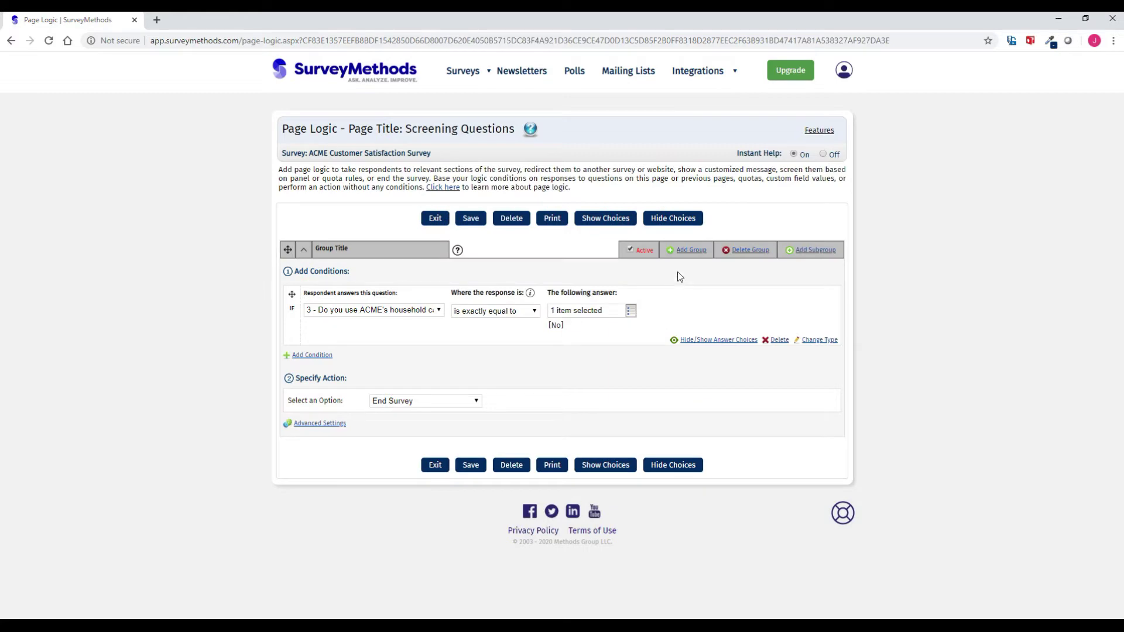
left_click(687, 249)
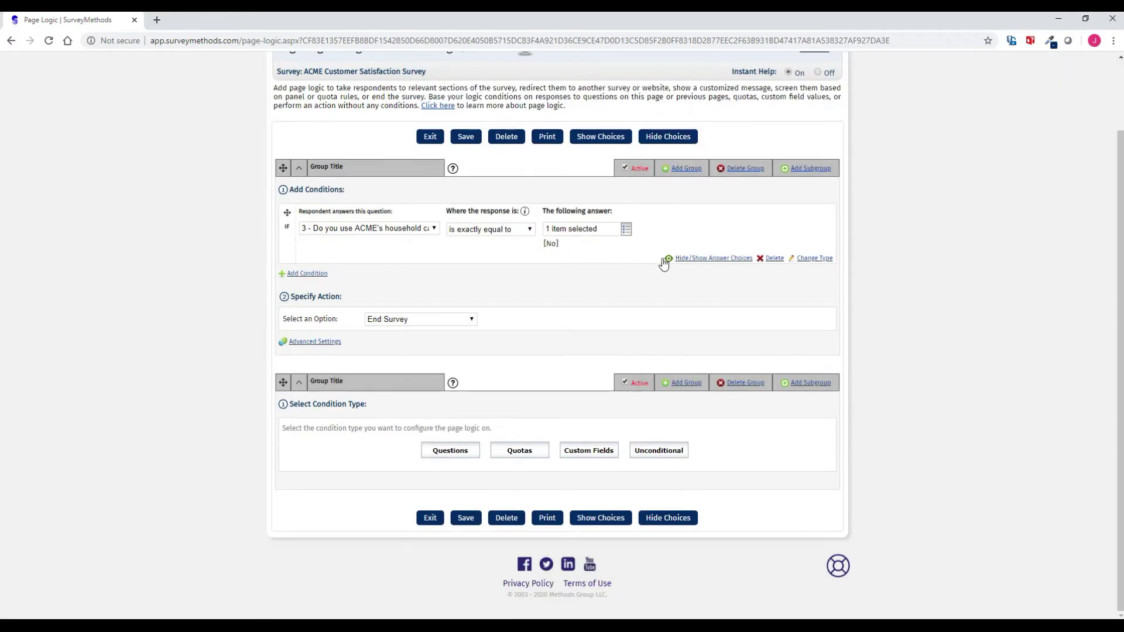
- Rename the first logic group, which ends the survey for a No answer, as "Non-Customers"
left_click(336, 167)
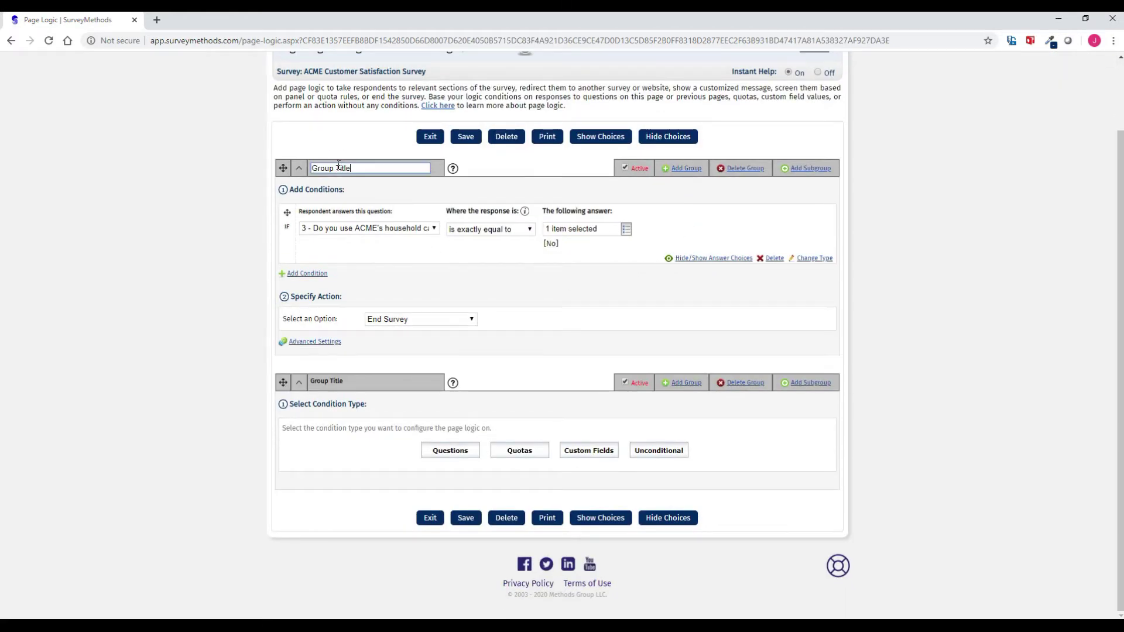
key("ctrl+a")
type("Non-Customers")
left_click(400, 249)
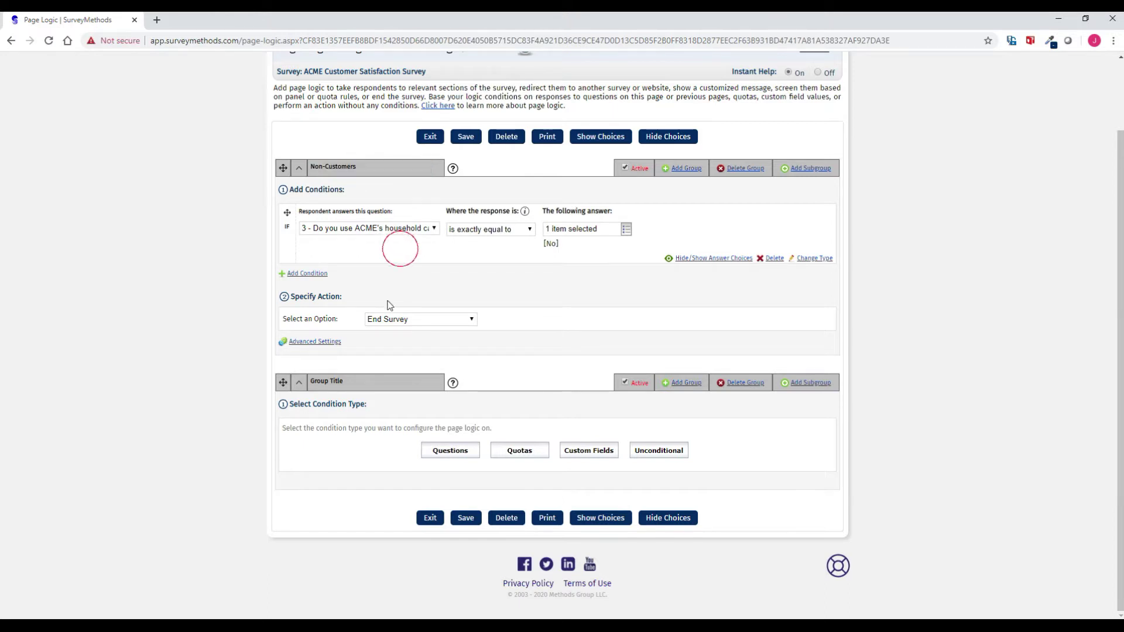
- Title the newly added logic group "Under 18"
left_click(336, 381)
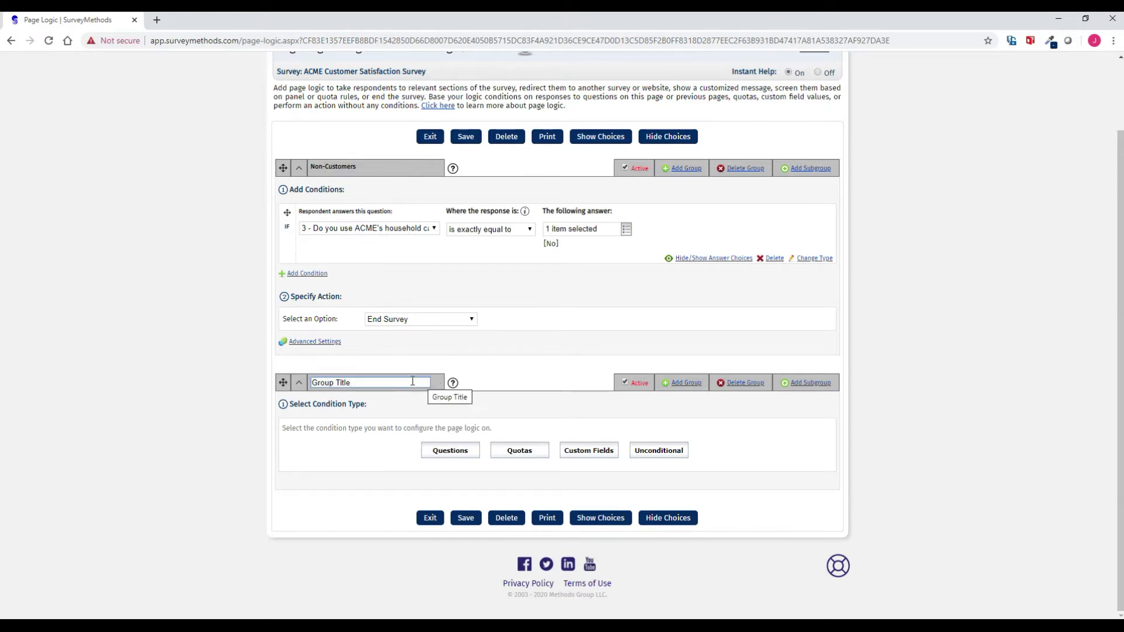
key("ctrl+a")
type("Under 18")
left_click(530, 381)
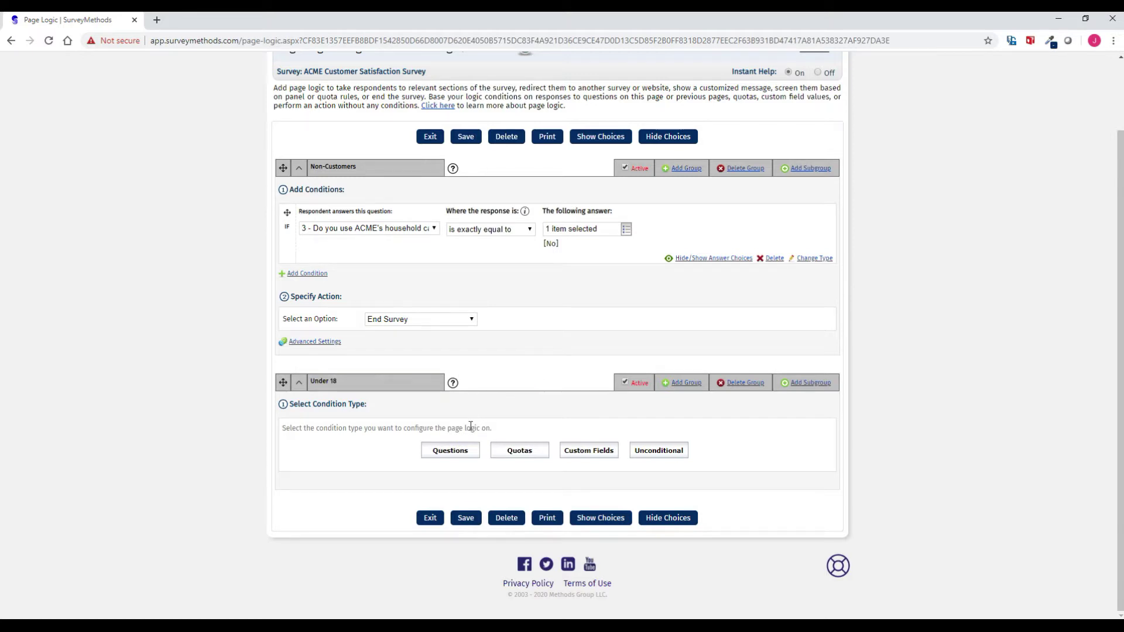
- Base the Under 18 group's condition on question 1, "What is your current age?"
left_click(449, 456)
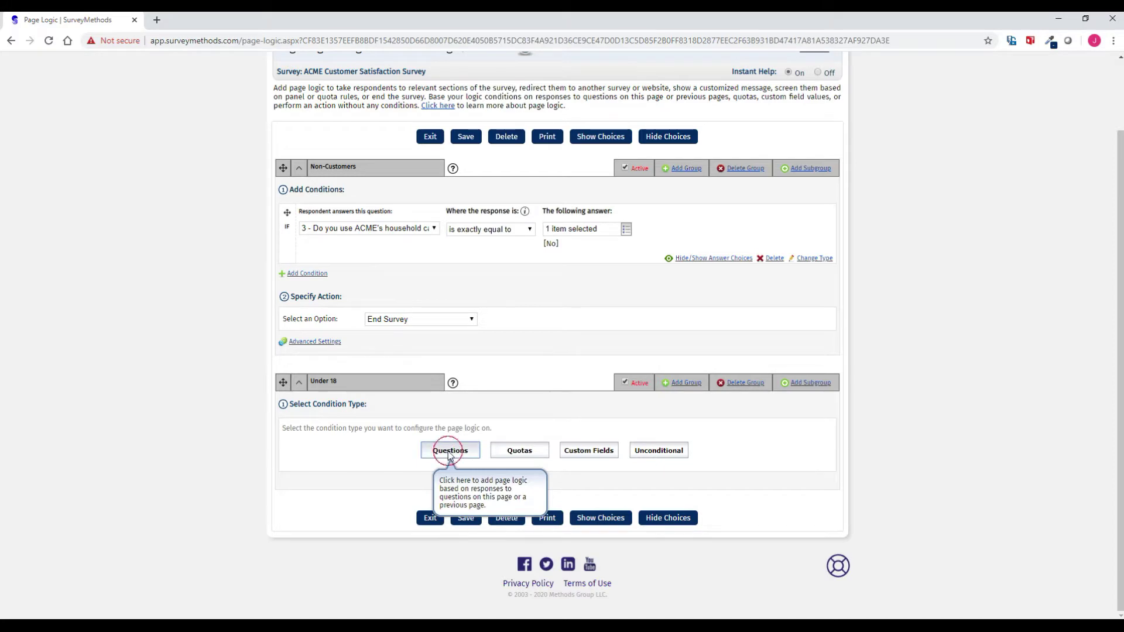
left_click(407, 438)
left_click(401, 467)
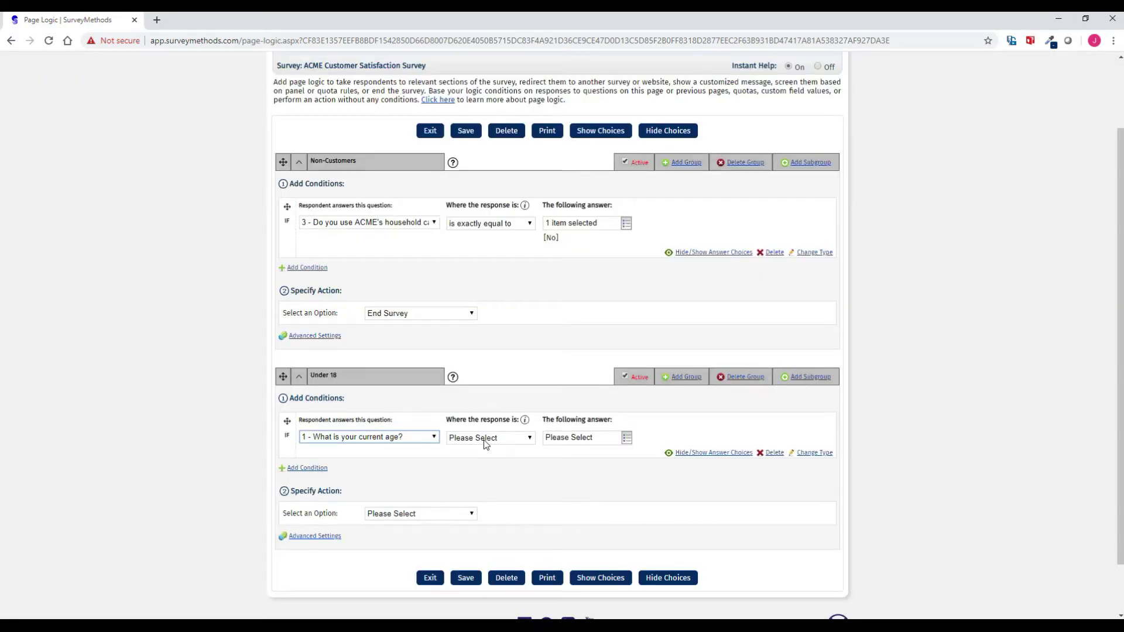
- Set the age condition to "is equal to any of" with the answers Under 18 and 19 - 25
left_click(483, 440)
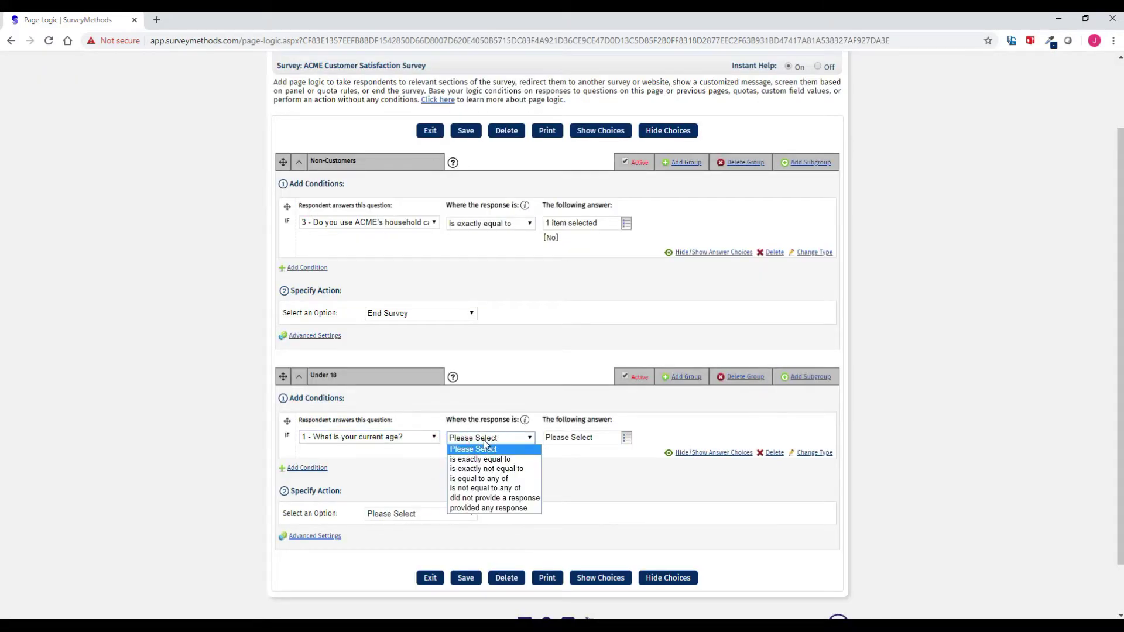
left_click(483, 479)
left_click(565, 439)
left_click(566, 452)
left_click(563, 469)
left_click(491, 490)
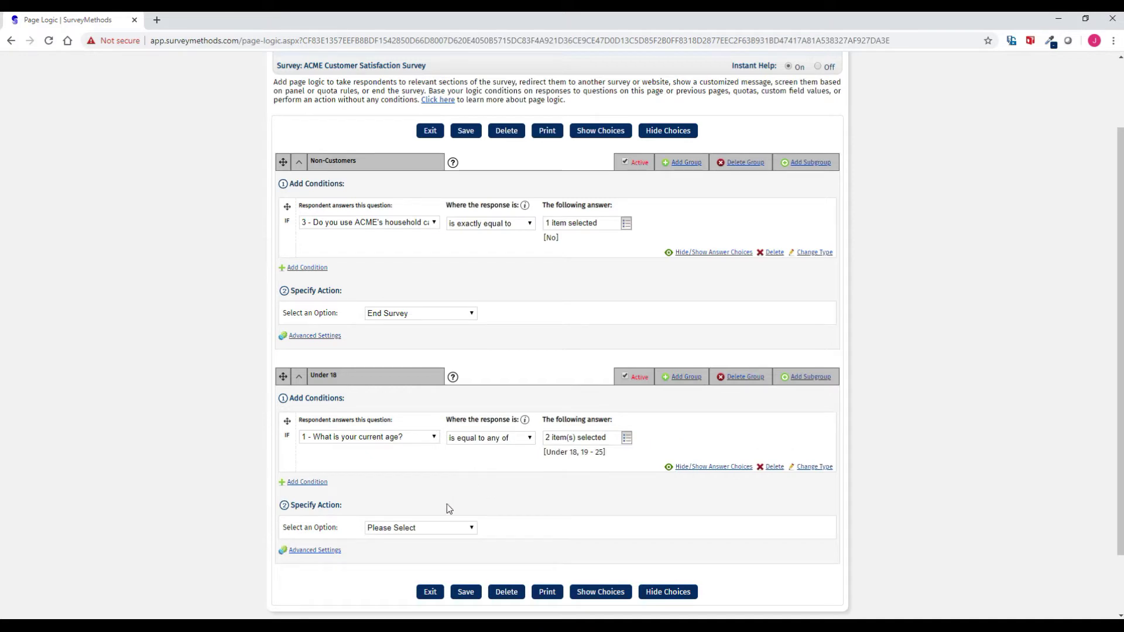
- Set the Under 18 group's action to End Survey and save the page logic
left_click(425, 530)
left_click(414, 557)
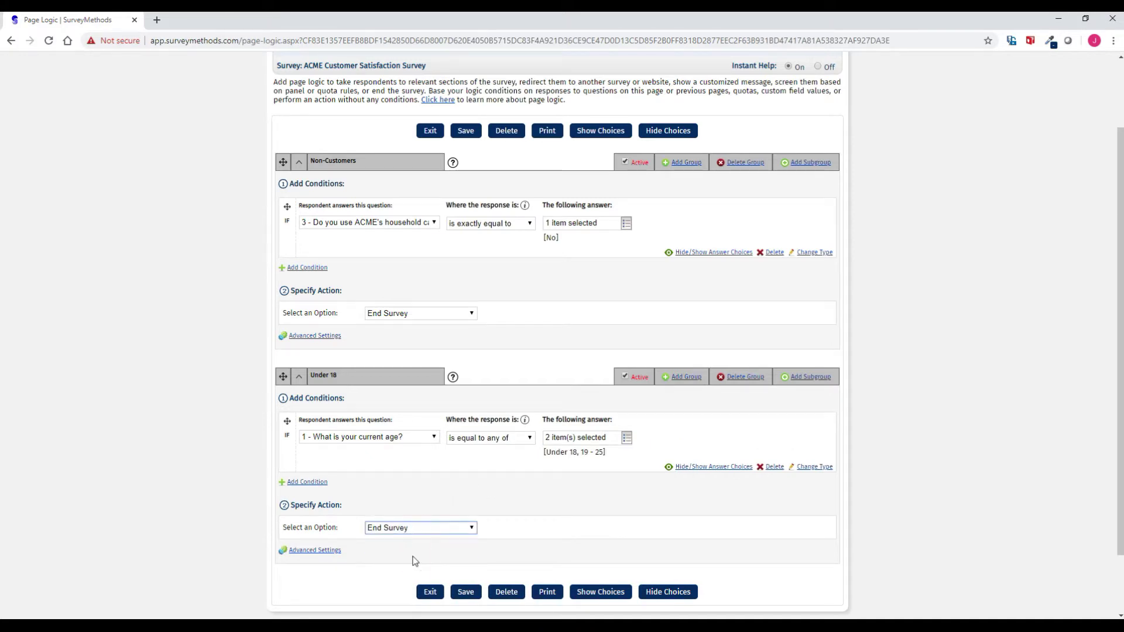
left_click(465, 592)
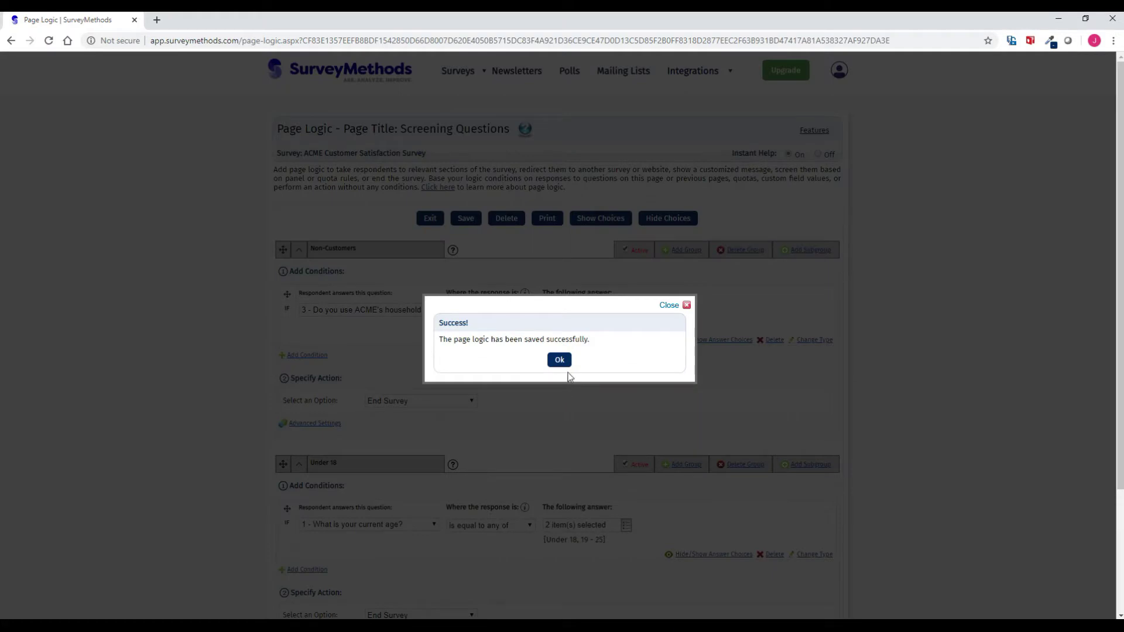
left_click(560, 359)
- Delete the Under 18 logic group from the Screening Questions page logic
scroll(514, 384, "down", 2)
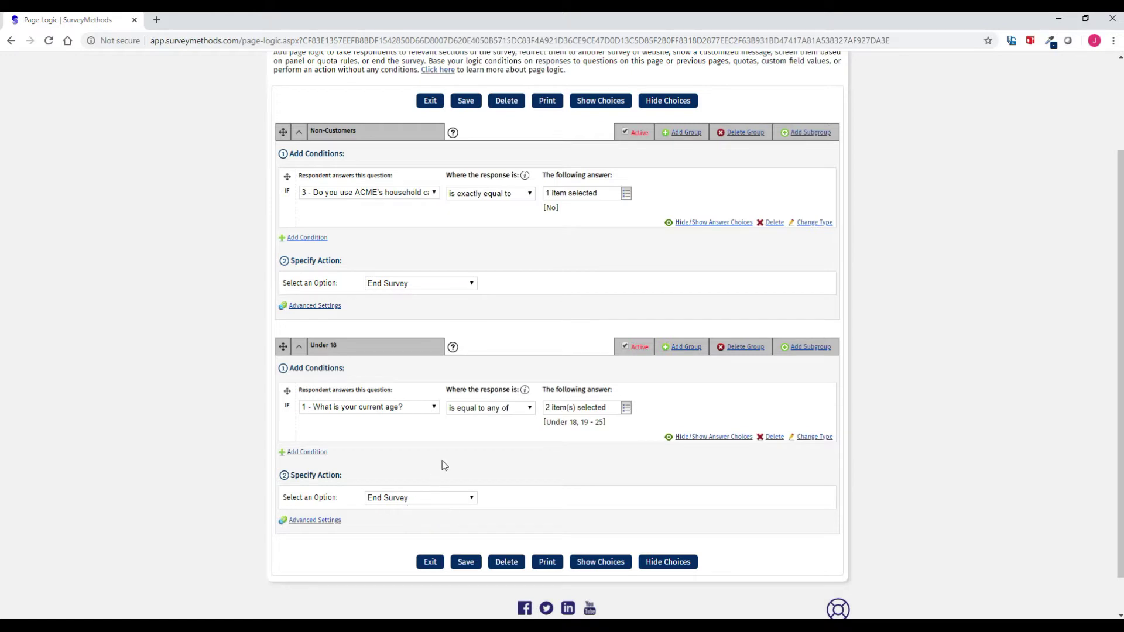
scroll(550, 349, "up", 1)
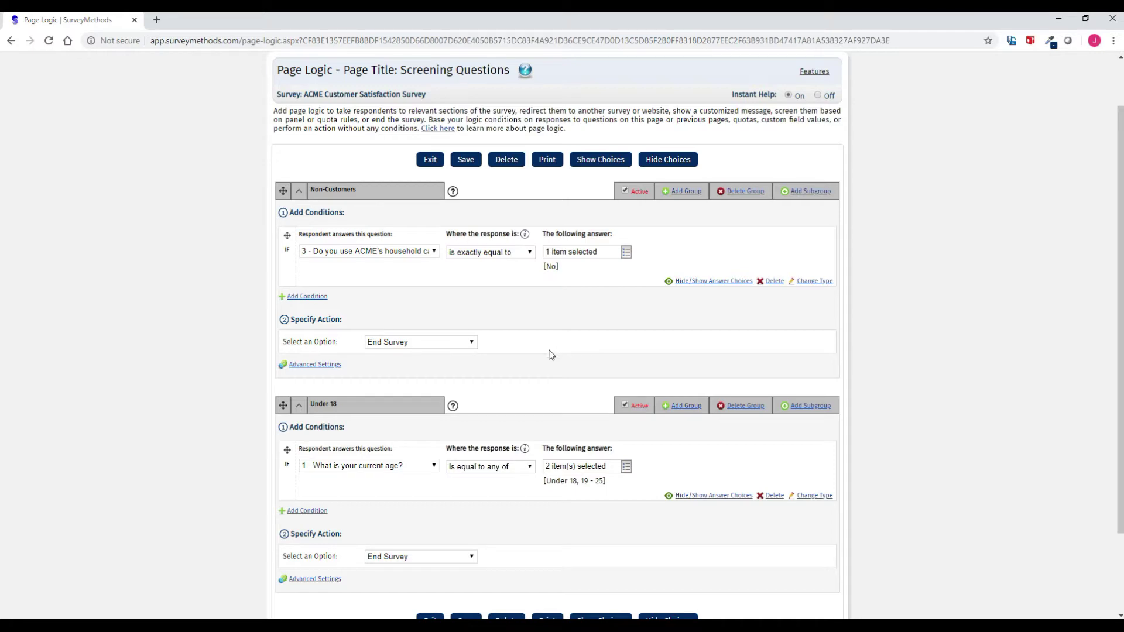
left_click(747, 406)
left_click(580, 364)
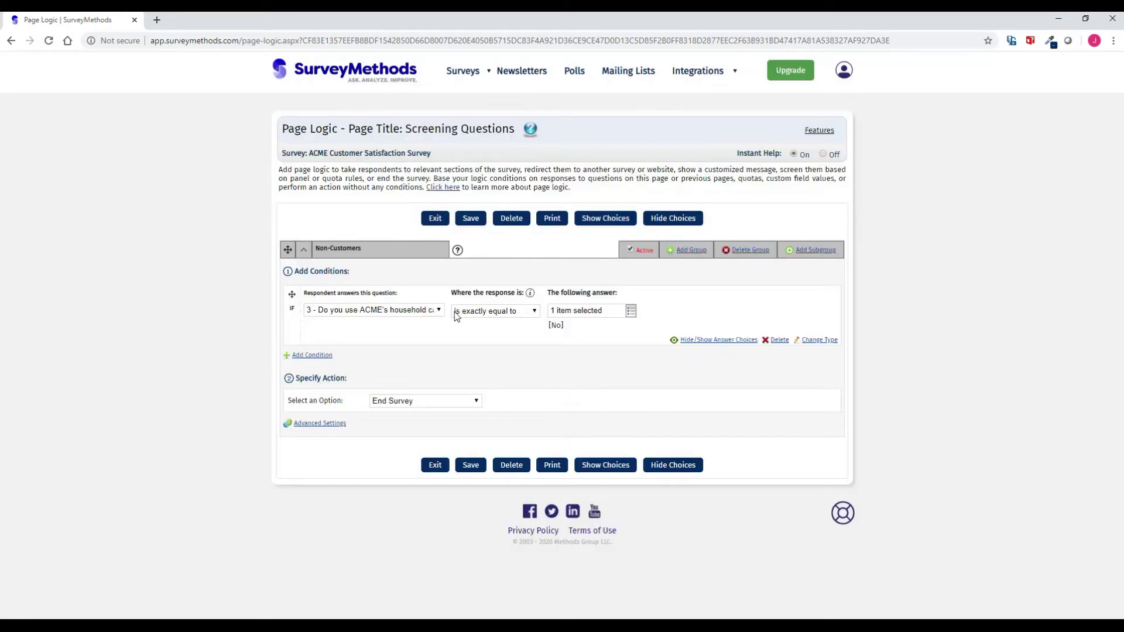
- Rename the Non-Customers logic group as "End Survey"
left_click(366, 257)
key("ctrl+a")
type("End Survey")
left_click(429, 330)
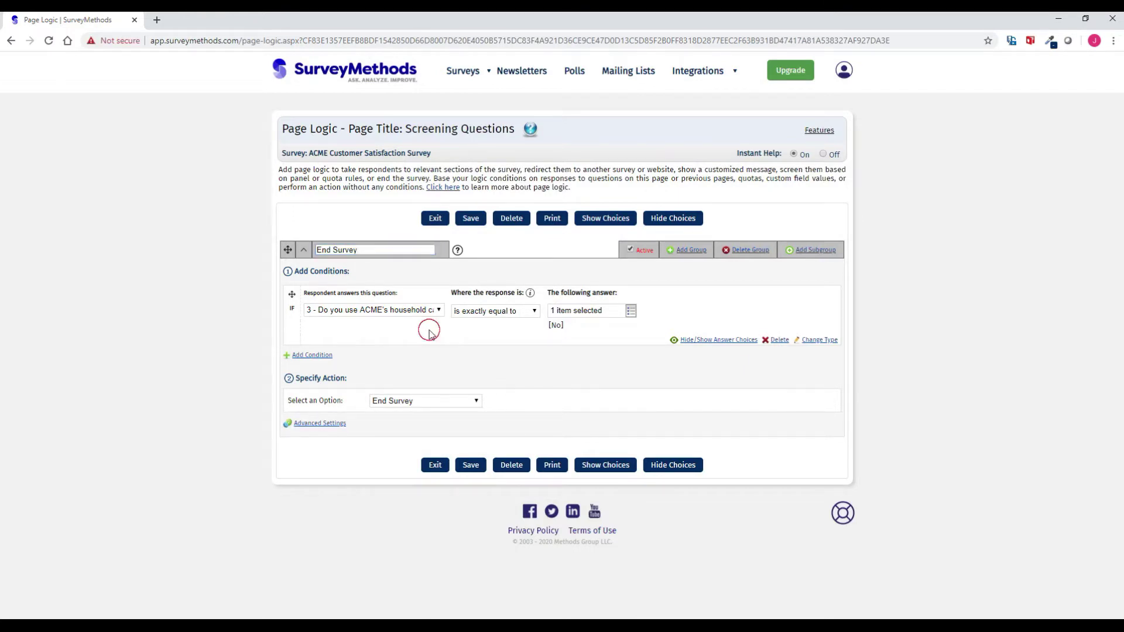
- Add a second condition to the End Survey group, joined with Or and based on question 1, "What is your current age?"
left_click(316, 358)
left_click(317, 336)
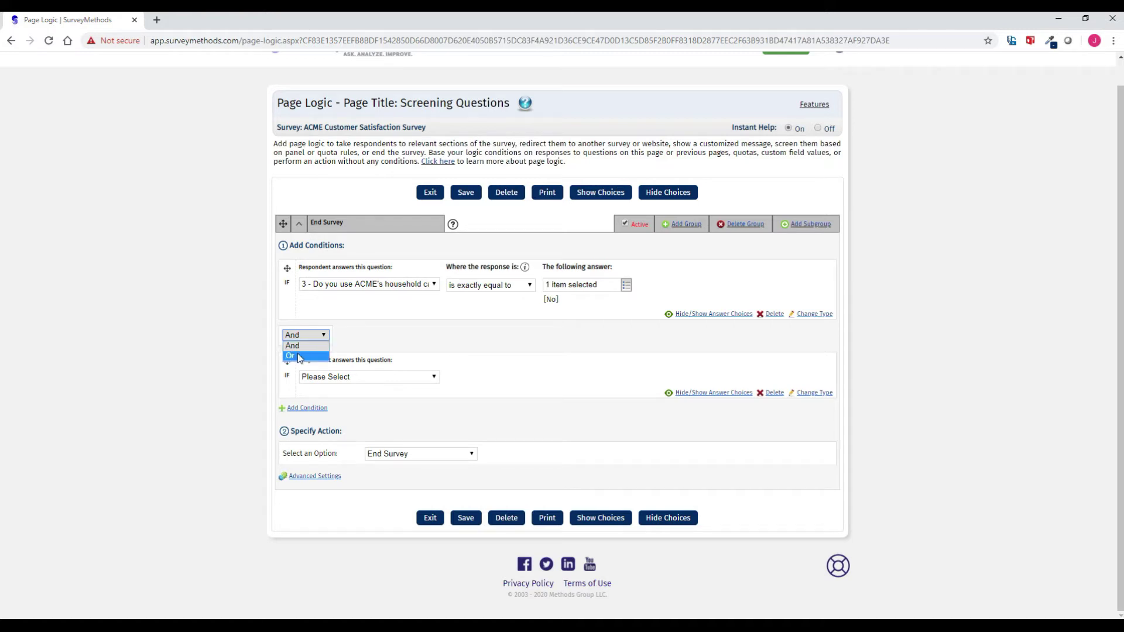
left_click(299, 357)
left_click(344, 378)
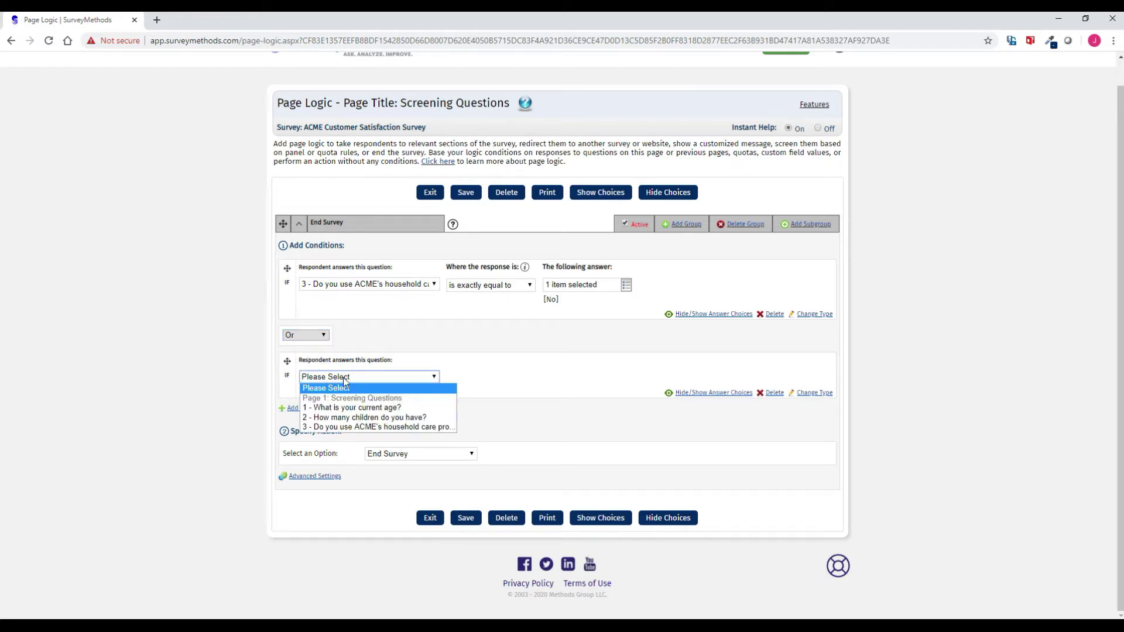
left_click(351, 408)
- Set the new age condition to "is equal to any of" with Under 18 and 19 - 25, and save the page logic
left_click(490, 377)
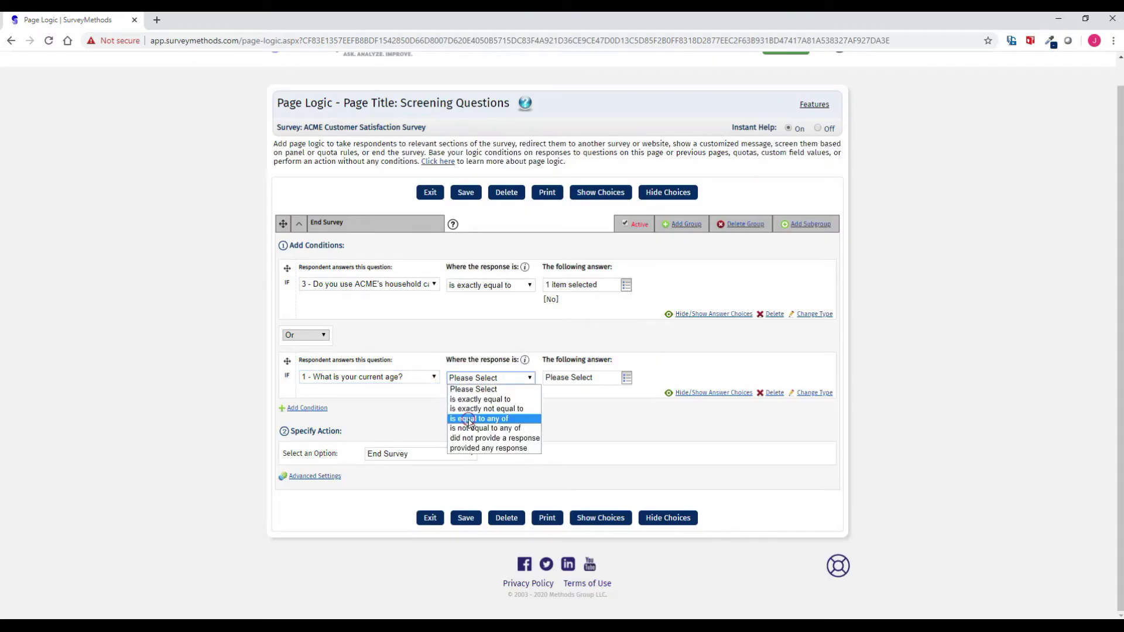
left_click(471, 417)
left_click(585, 378)
left_click(572, 392)
left_click(573, 409)
left_click(511, 421)
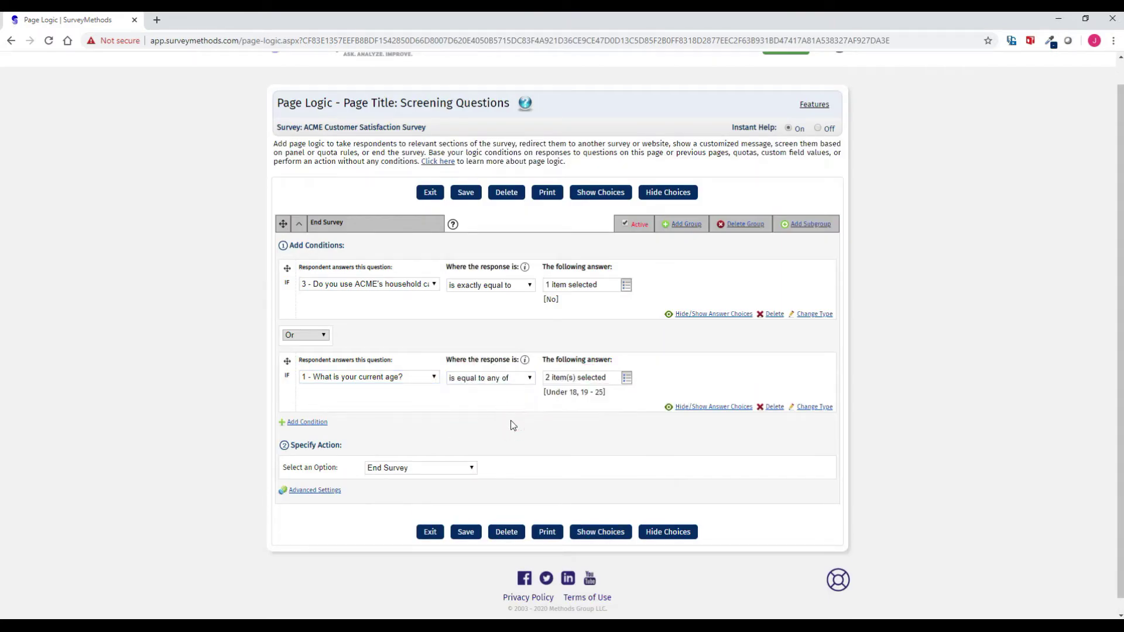
left_click(467, 532)
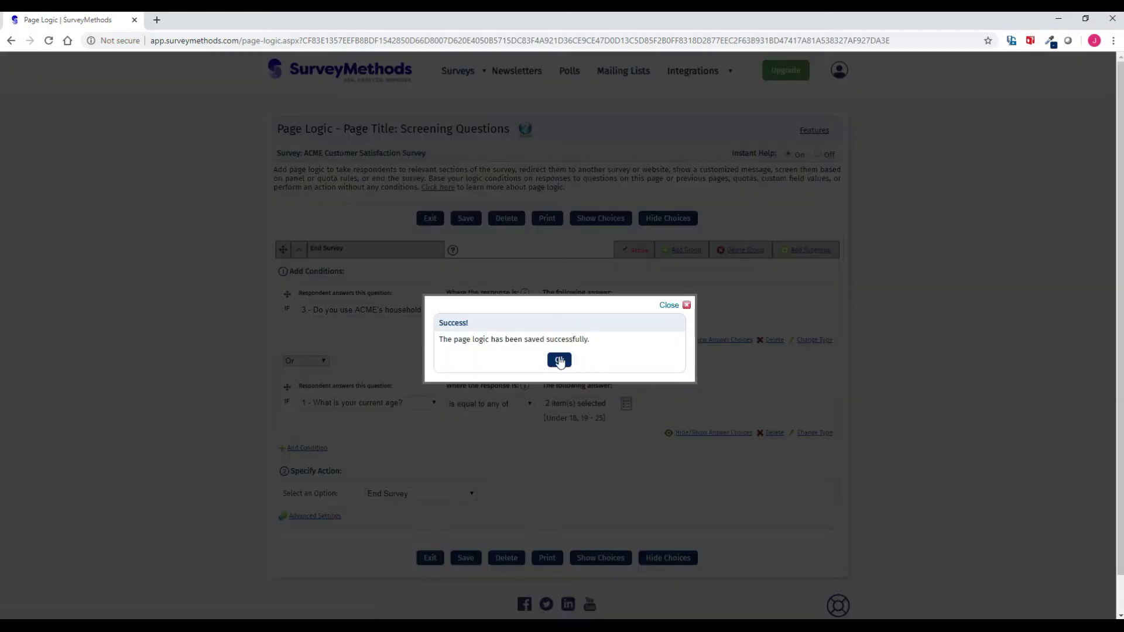
left_click(556, 358)
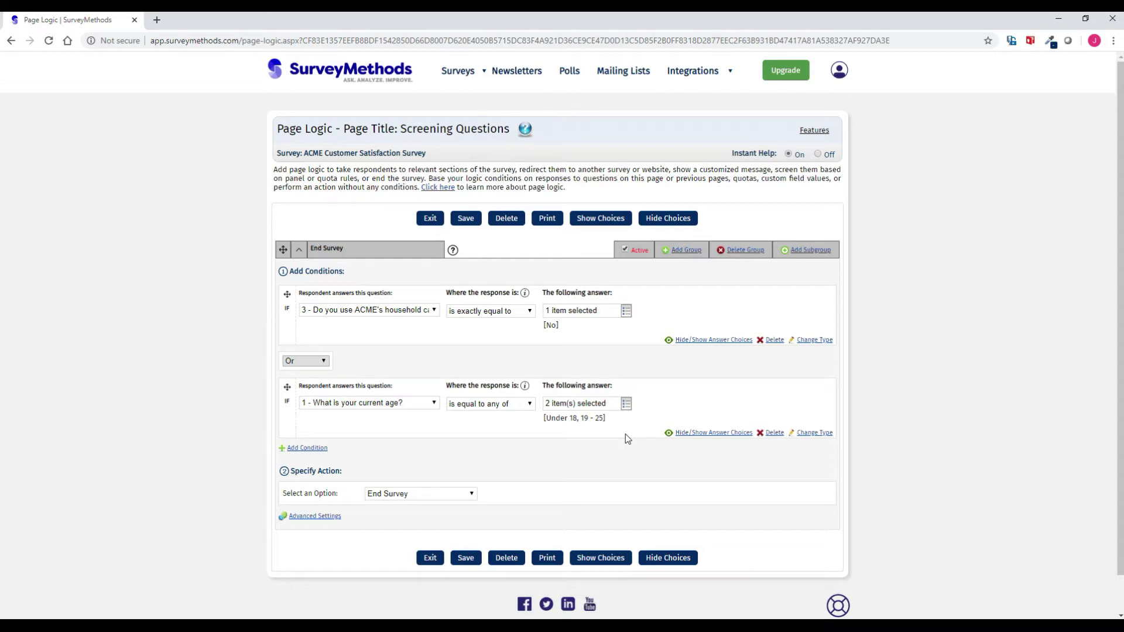
- Add a new logic group below End Survey and title it "Parents"
left_click(686, 251)
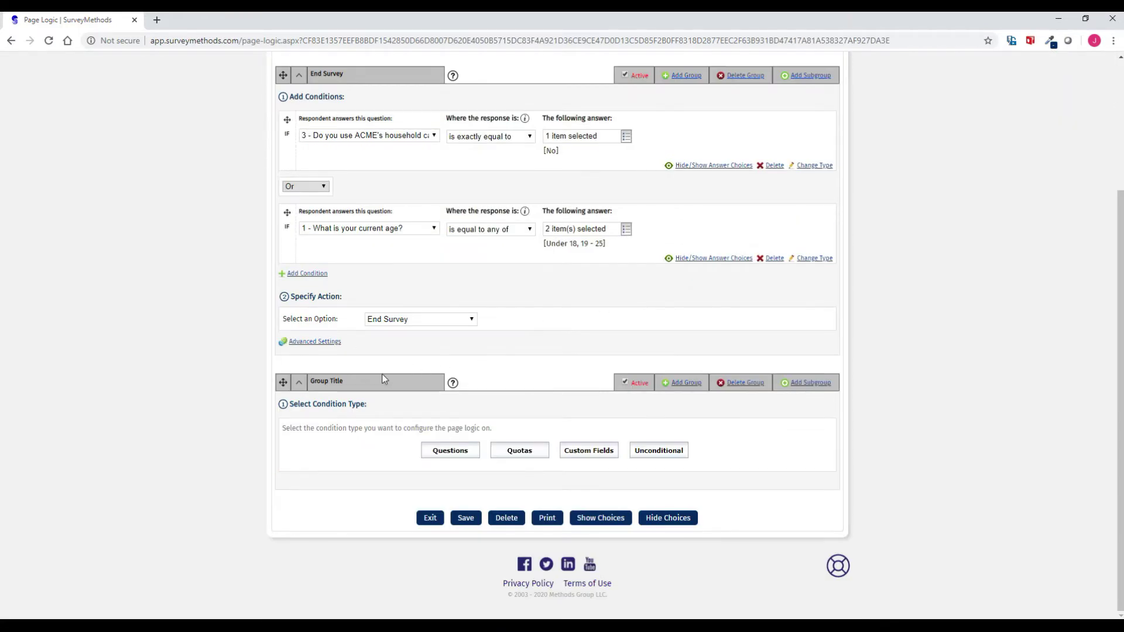
left_click(342, 382)
triple_click(341, 382)
type("Parents")
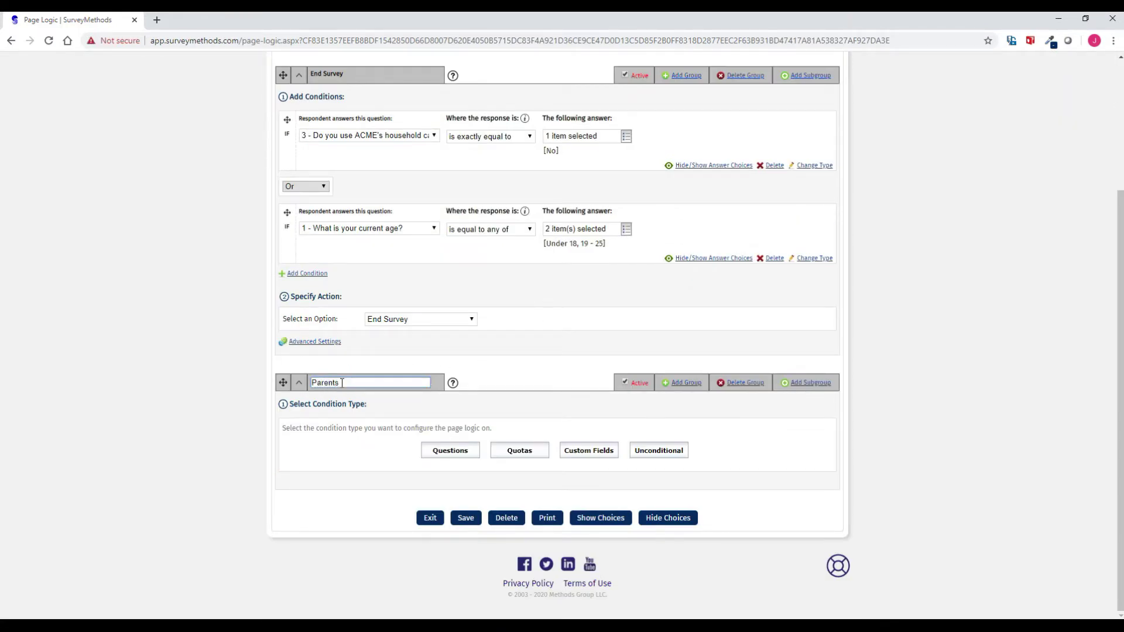
left_click(354, 439)
- Give the Parents group a question condition: "What is your current age?" is exactly equal to Above 55
left_click(438, 452)
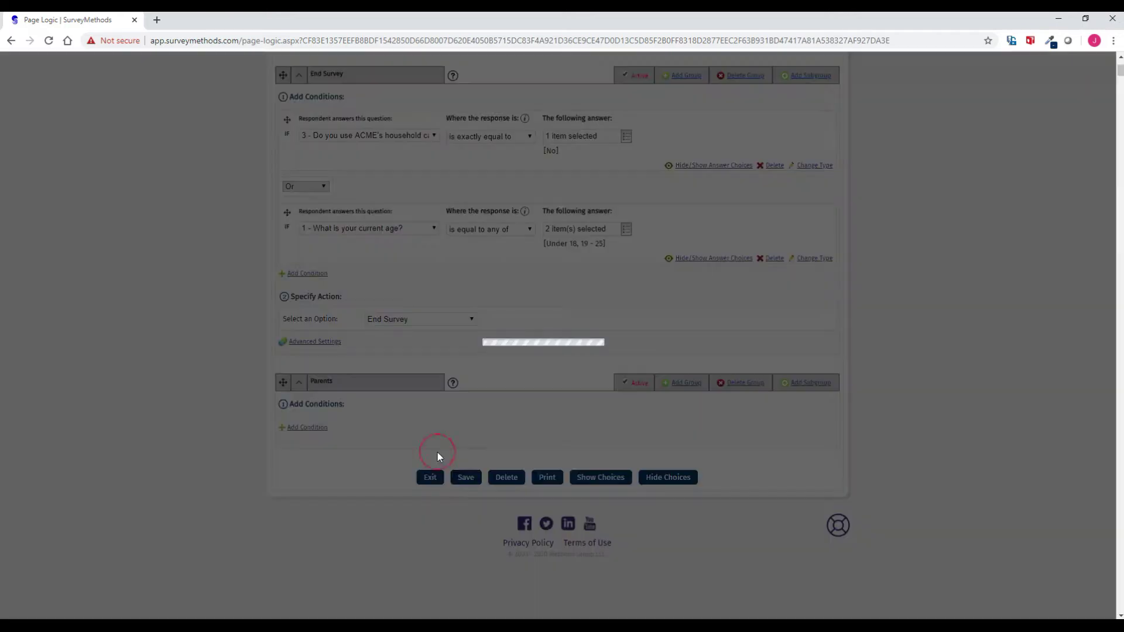
left_click(375, 436)
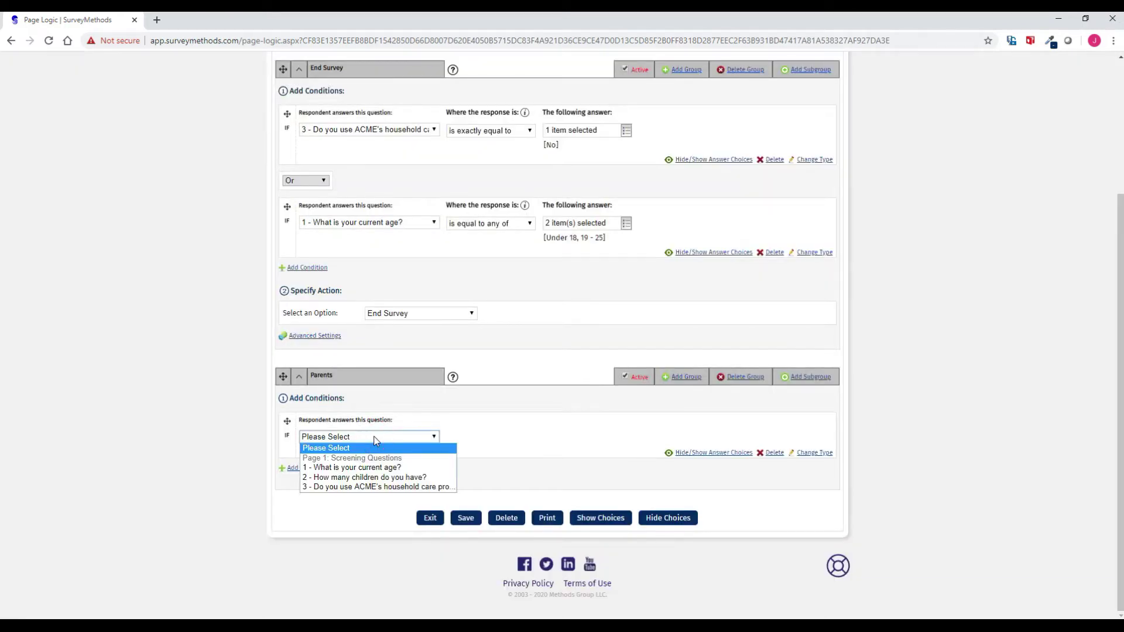
left_click(374, 467)
left_click(490, 439)
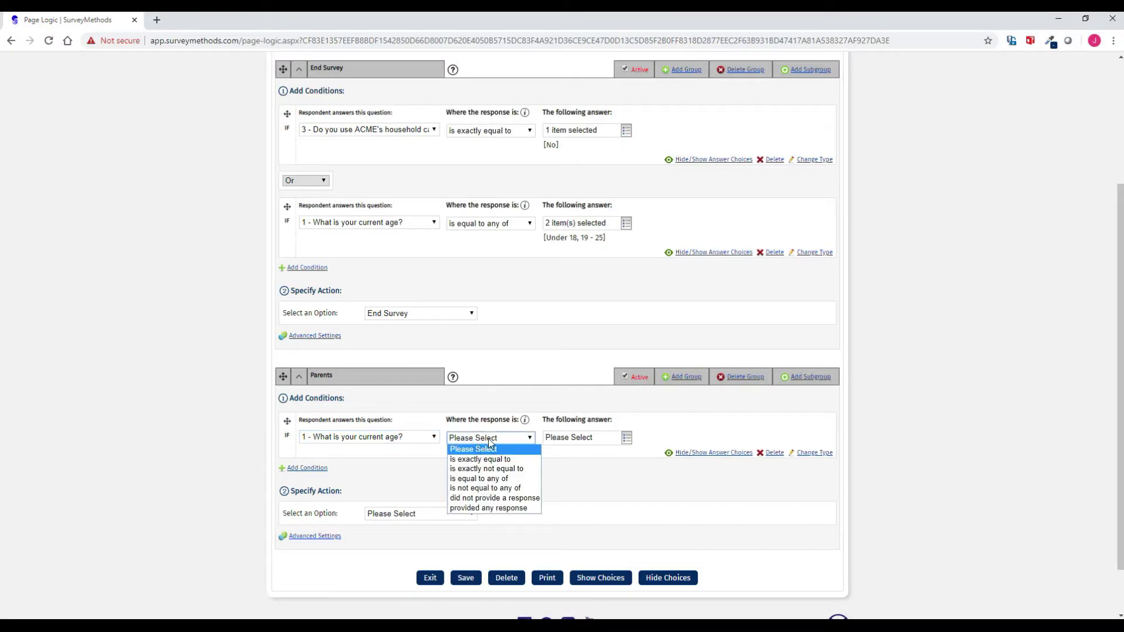
left_click(489, 459)
left_click(583, 439)
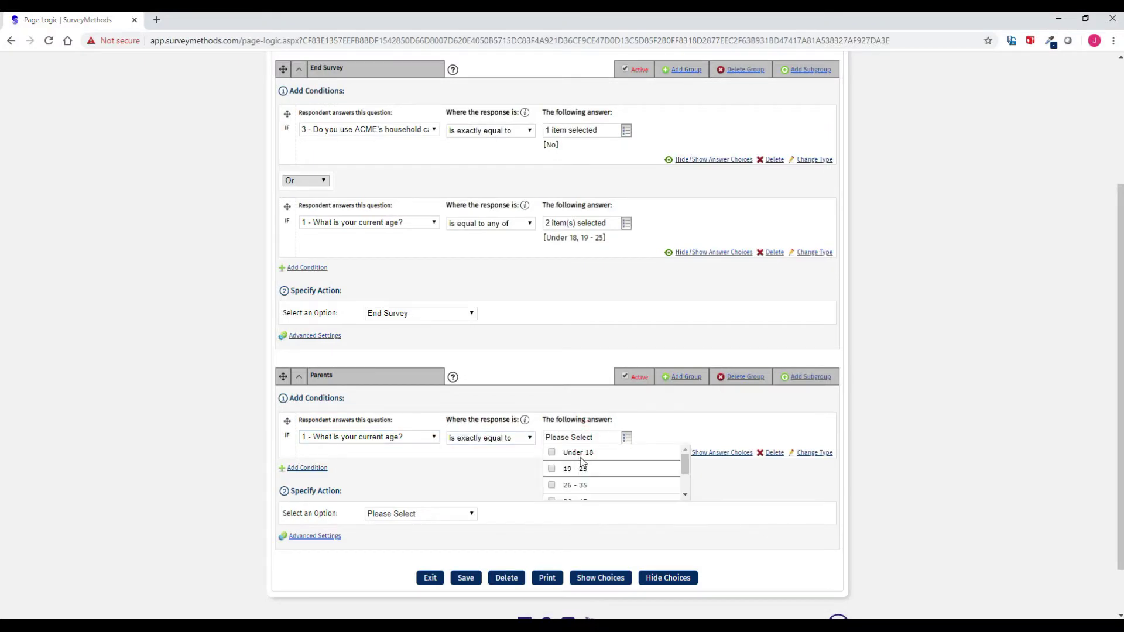
scroll(582, 479, "down", 4)
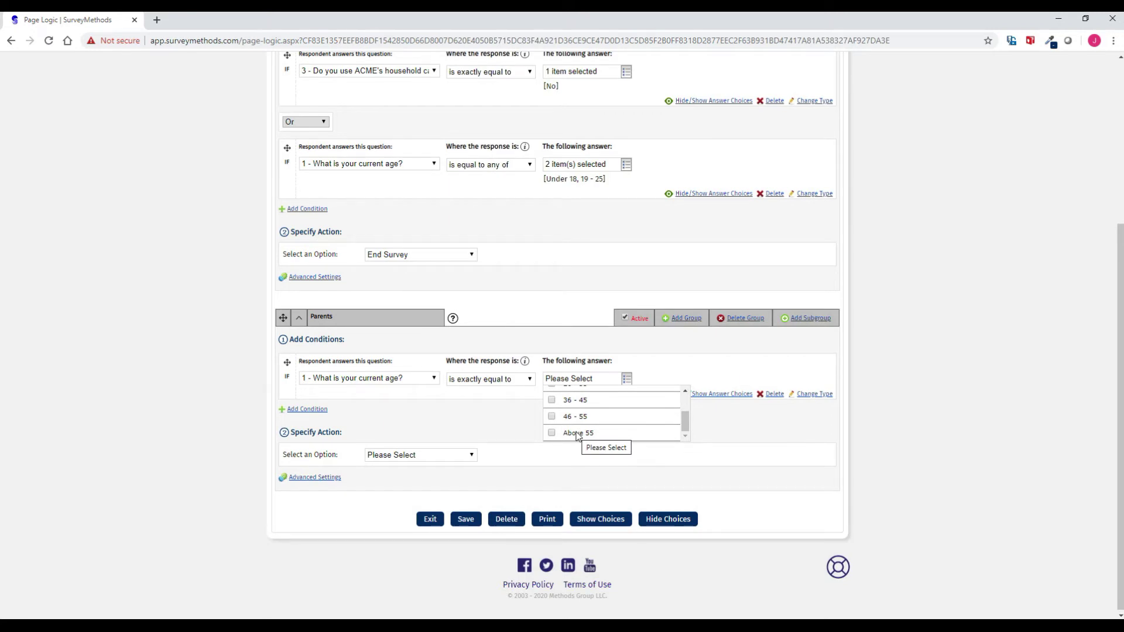
left_click(576, 435)
left_click(506, 430)
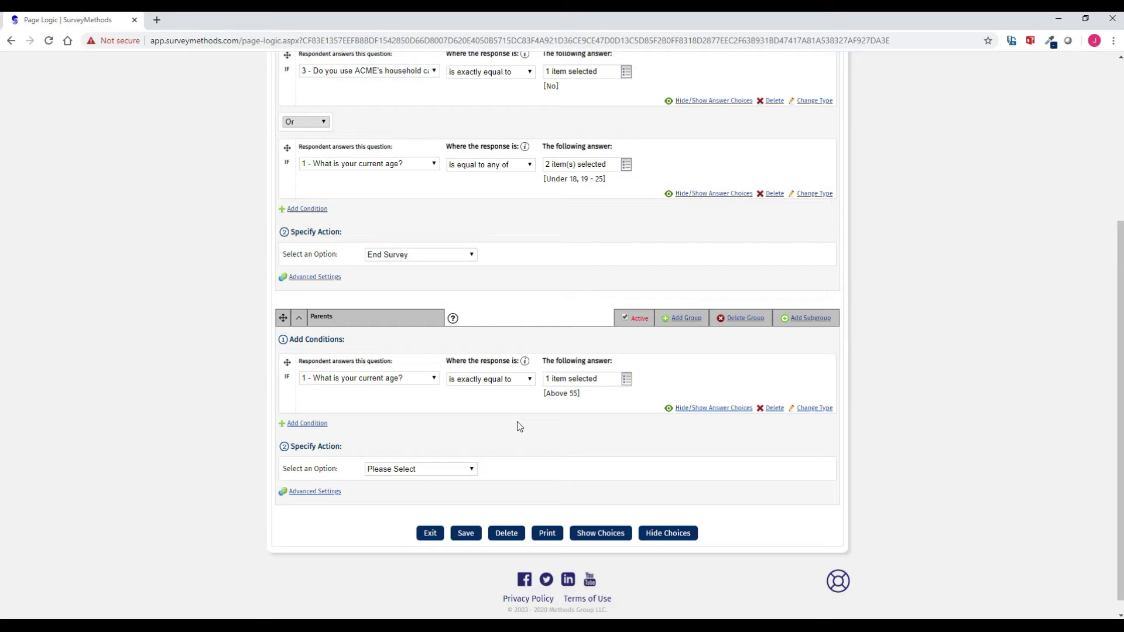
- Add an And condition to the Parents group: "How many children do you have?" is greater than or equal to 2
left_click(315, 424)
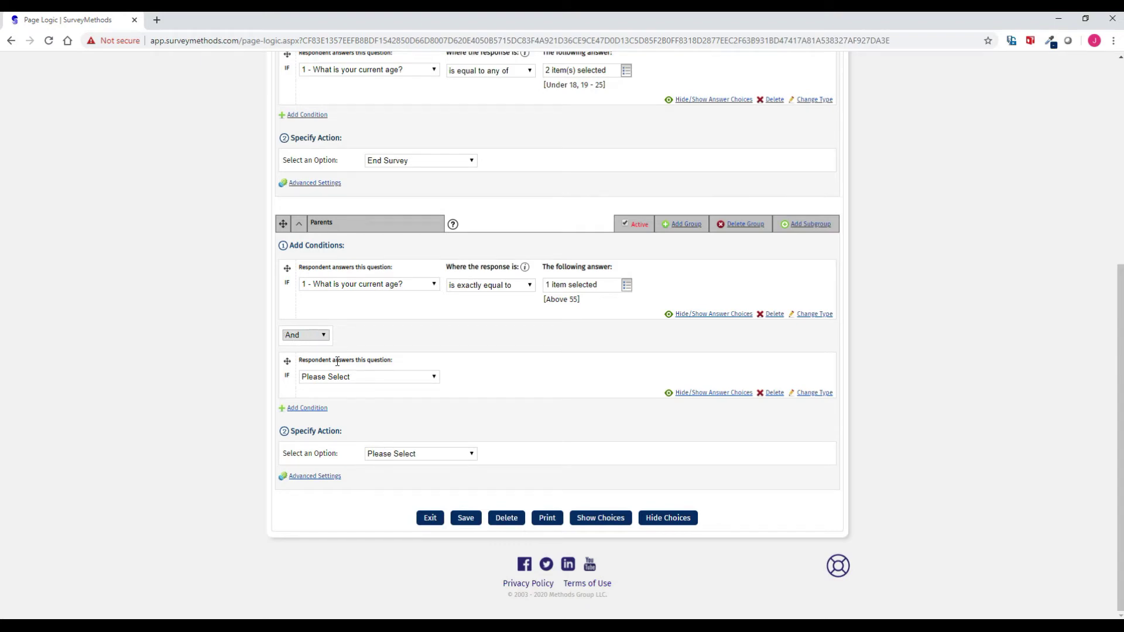
left_click(351, 377)
left_click(350, 417)
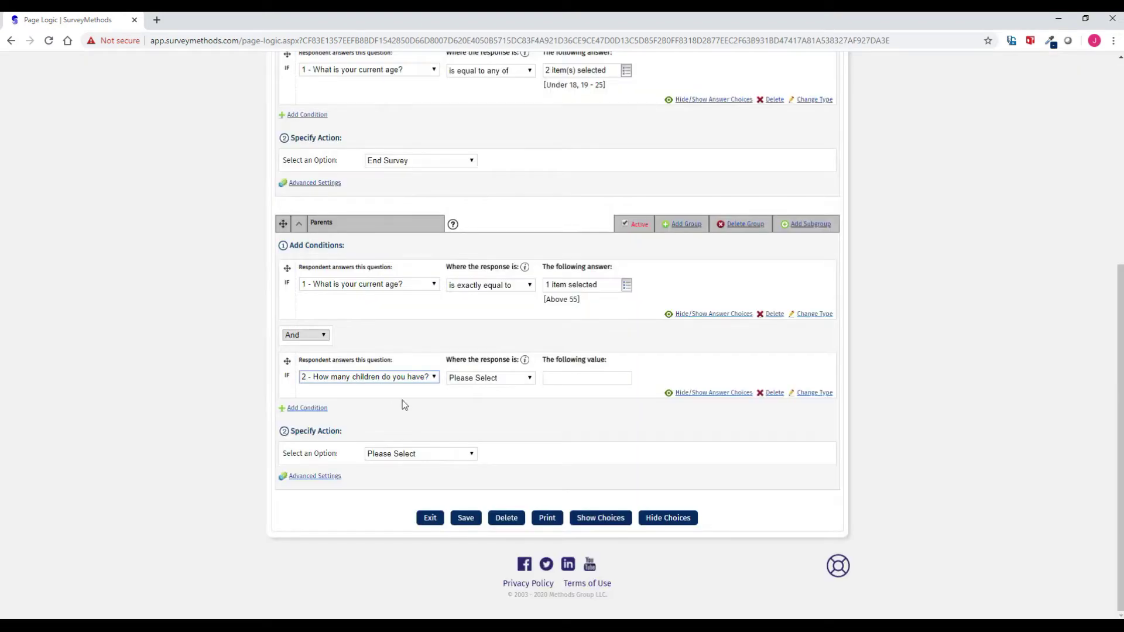
left_click(459, 378)
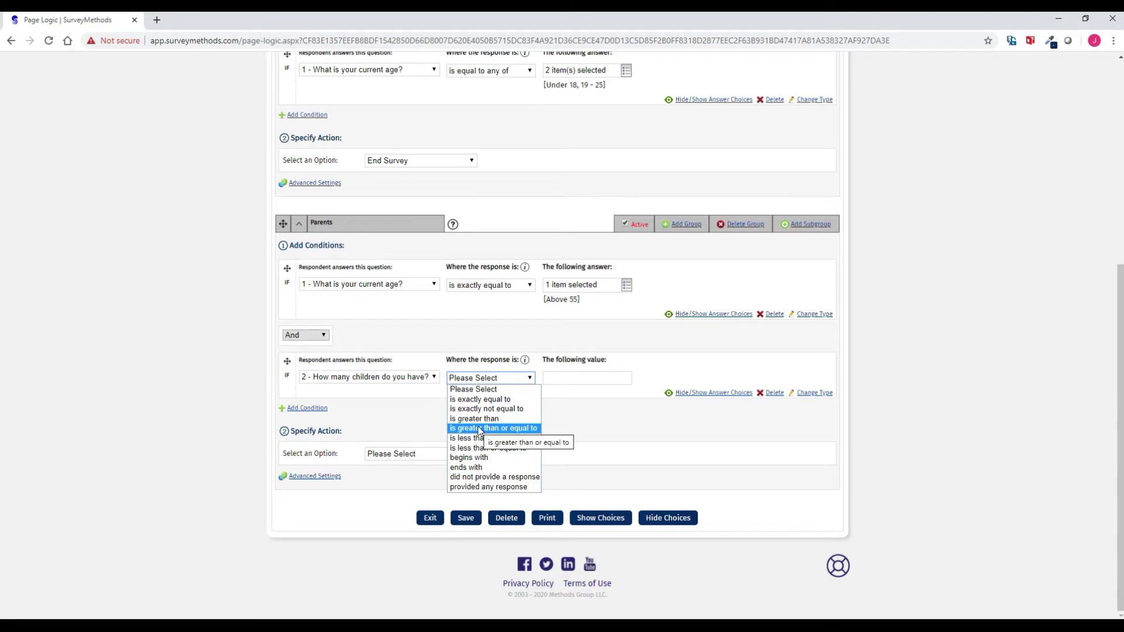
left_click(479, 429)
left_click(562, 379)
type("2")
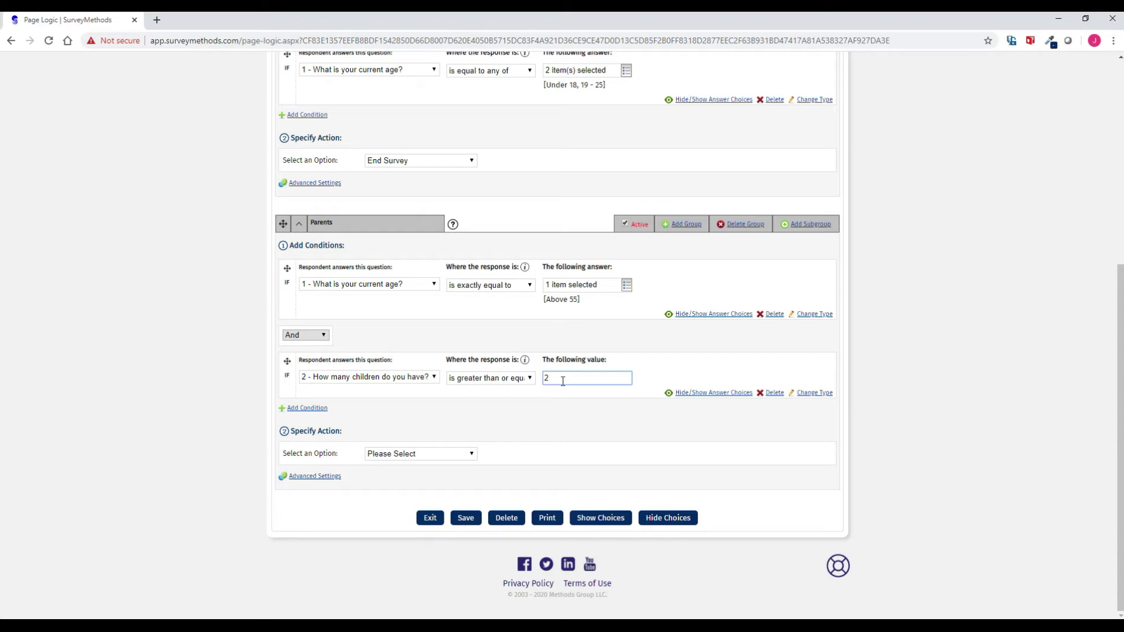
- Add a question-based subgroup to the Parents group, joined to its conditions with Or
left_click(810, 225)
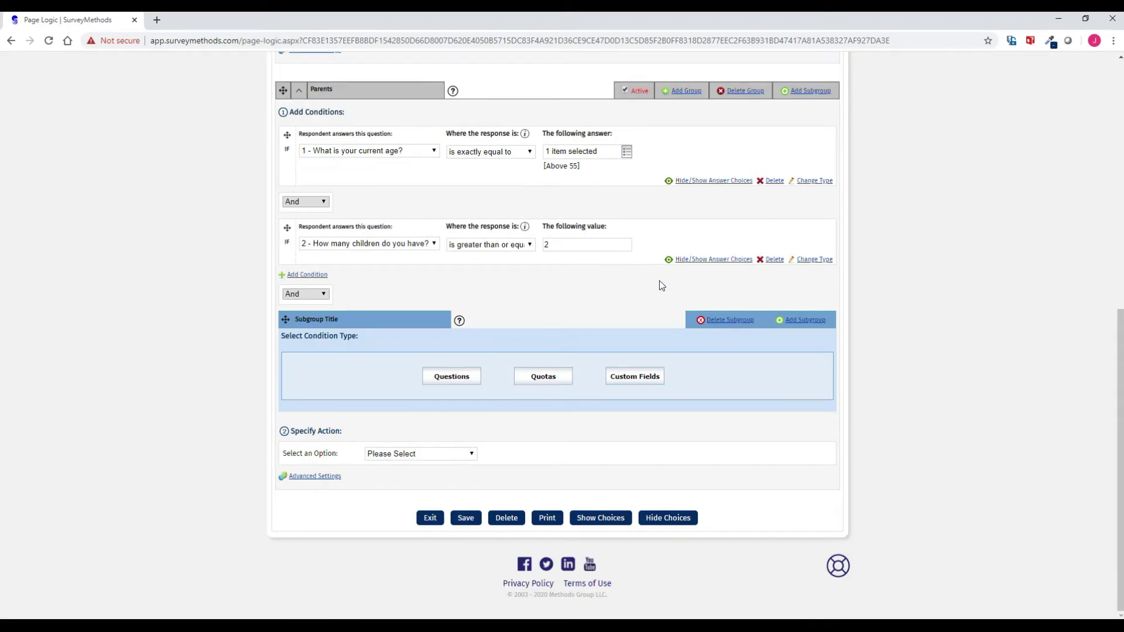
left_click(304, 294)
left_click(307, 312)
left_click(444, 378)
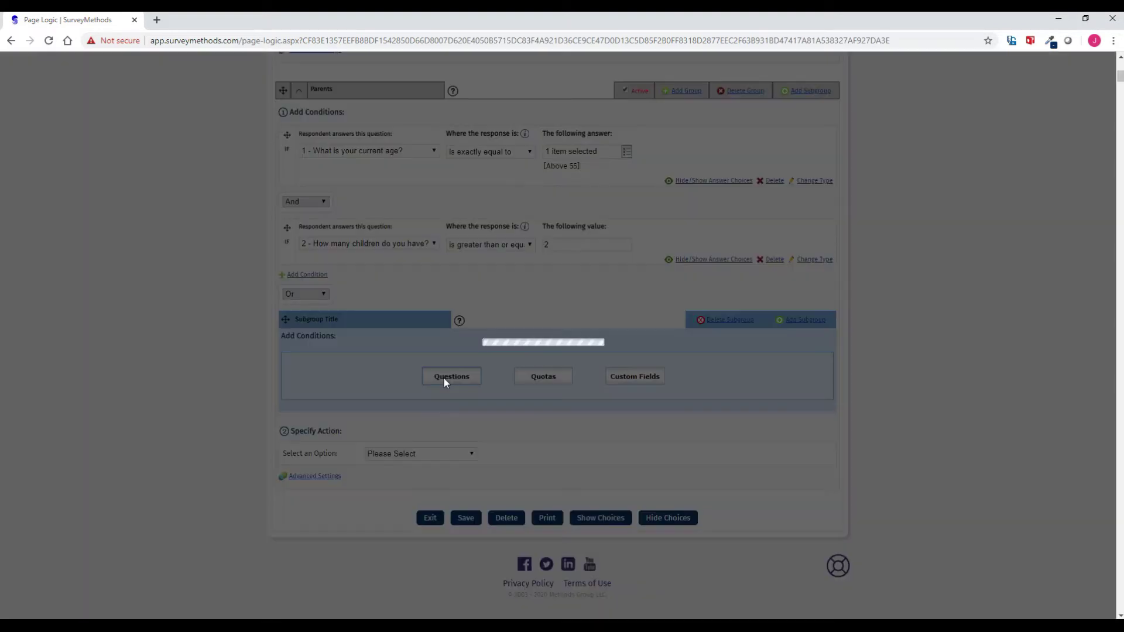
- Set the subgroup's condition so that "What is your current age?" is equal to any of 26 - 35, 36 - 45 and 46 - 55
left_click(392, 373)
left_click(376, 393)
left_click(480, 370)
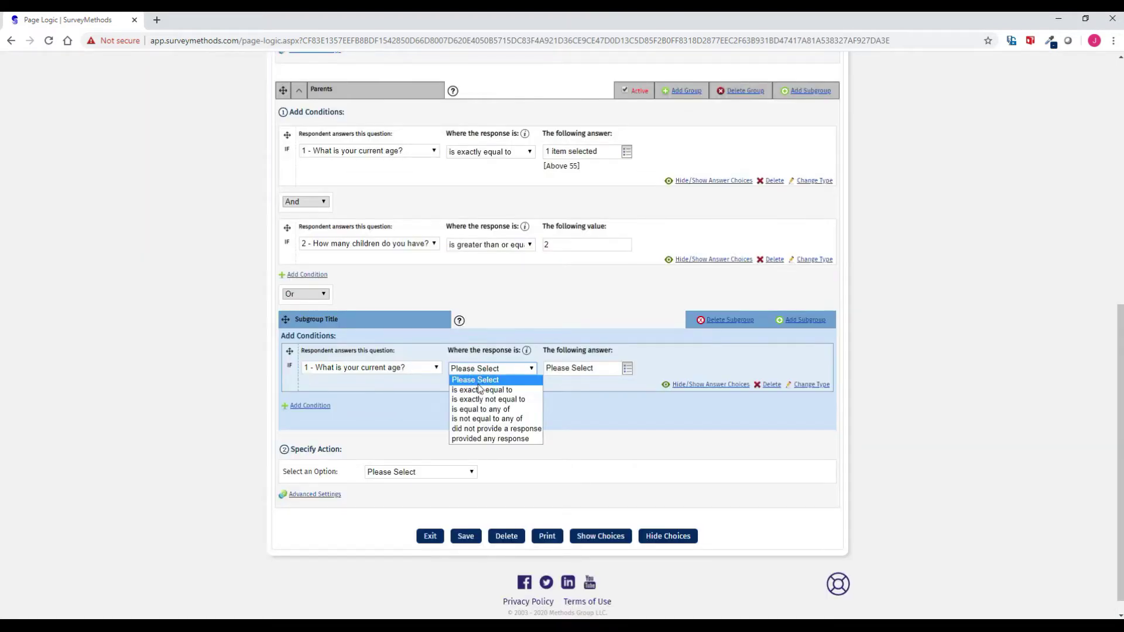
left_click(477, 400)
left_click(583, 370)
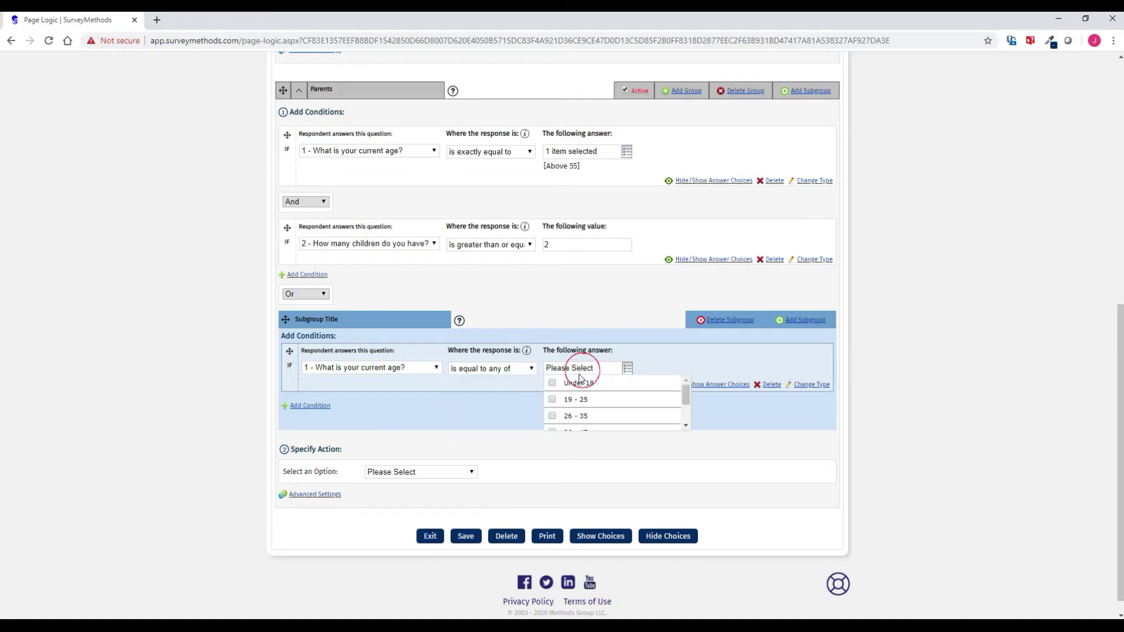
left_click(572, 415)
scroll(578, 408, "down", 1)
left_click(577, 390)
left_click(577, 406)
left_click(507, 415)
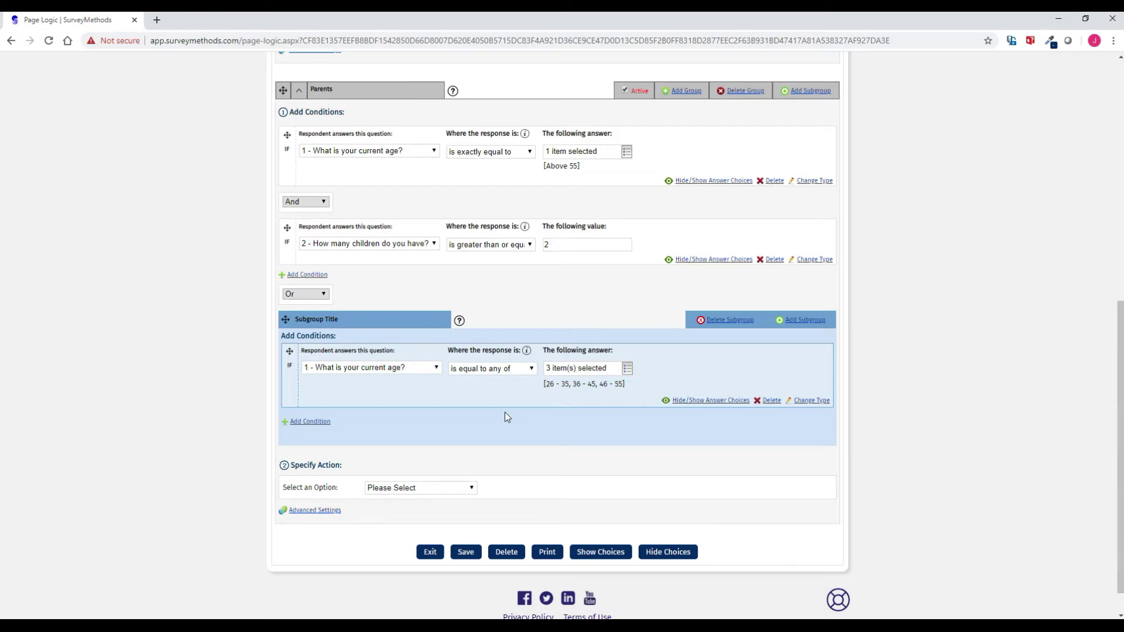
- Add an And condition to the subgroup: "How many children do you have?" is greater than or equal to 1
left_click(309, 421)
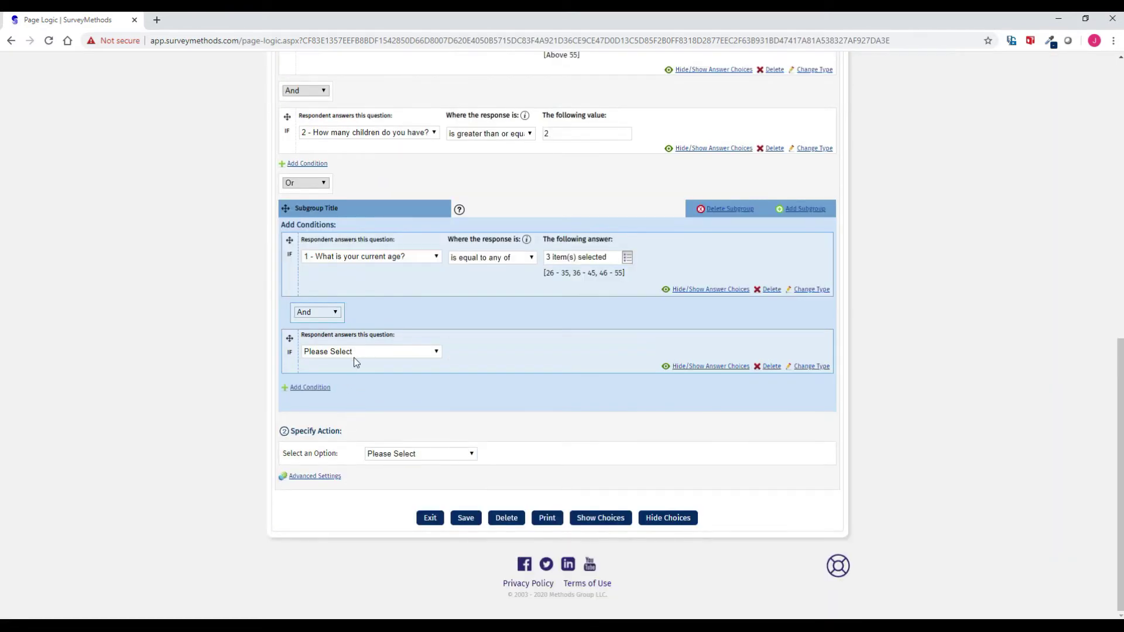
left_click(354, 353)
left_click(353, 393)
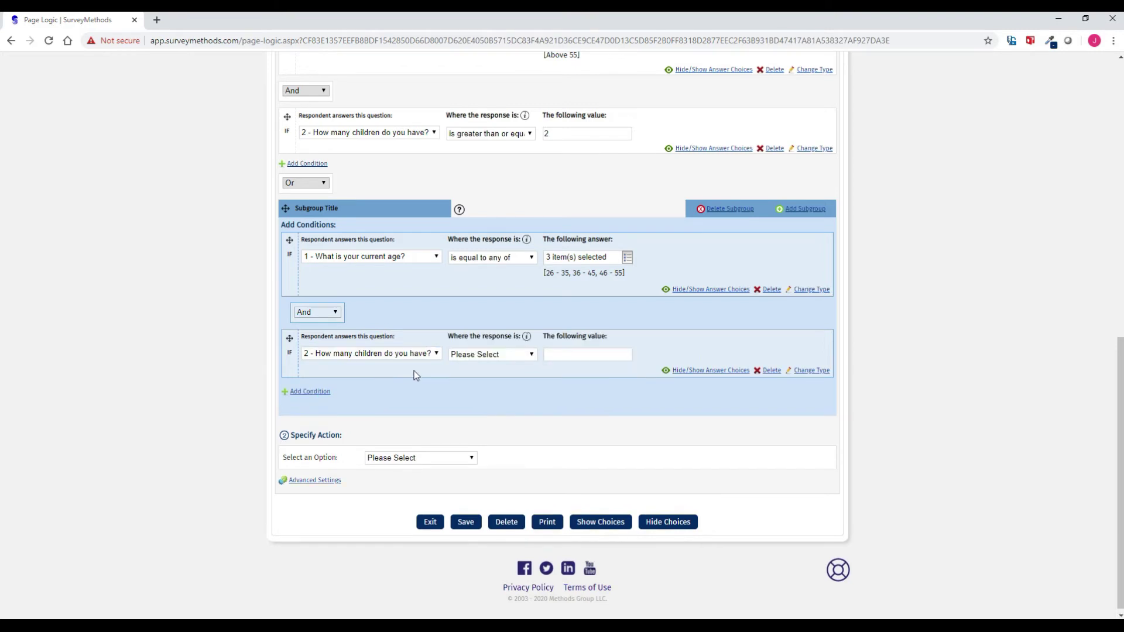
left_click(485, 355)
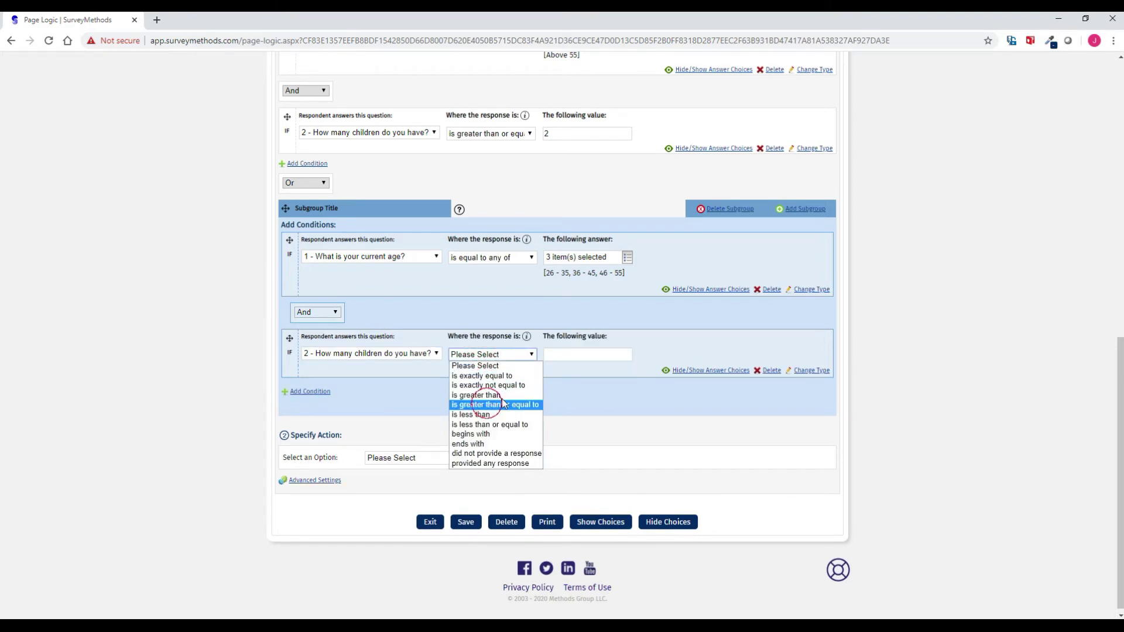
left_click(489, 401)
left_click(583, 356)
type("1")
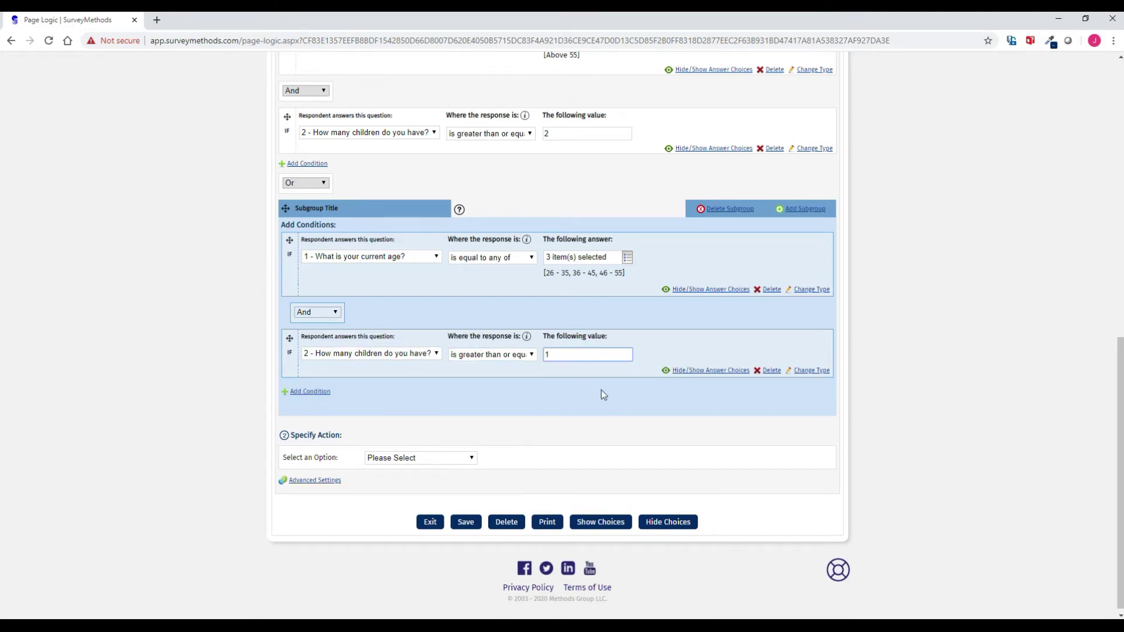
left_click(806, 209)
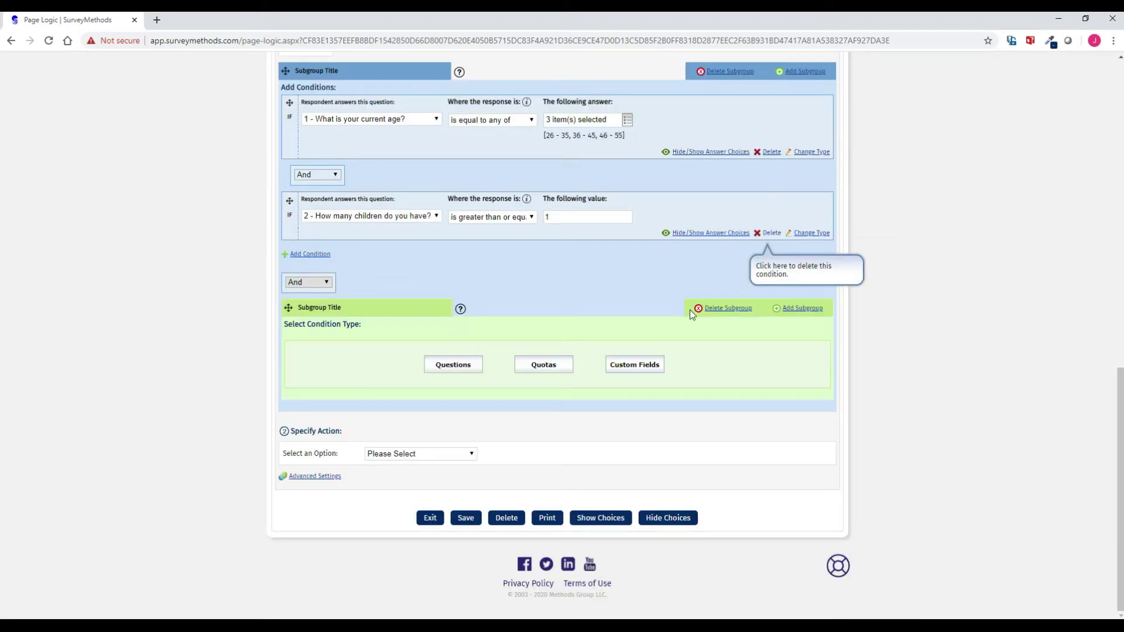
left_click(729, 309)
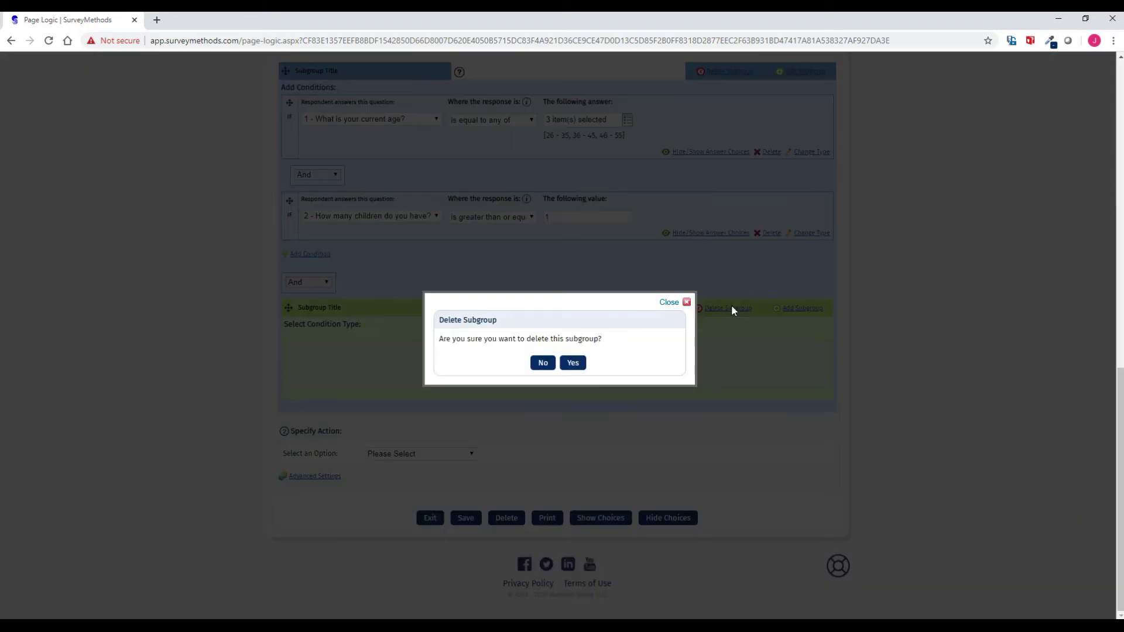
left_click(577, 364)
scroll(678, 334, "up", 3)
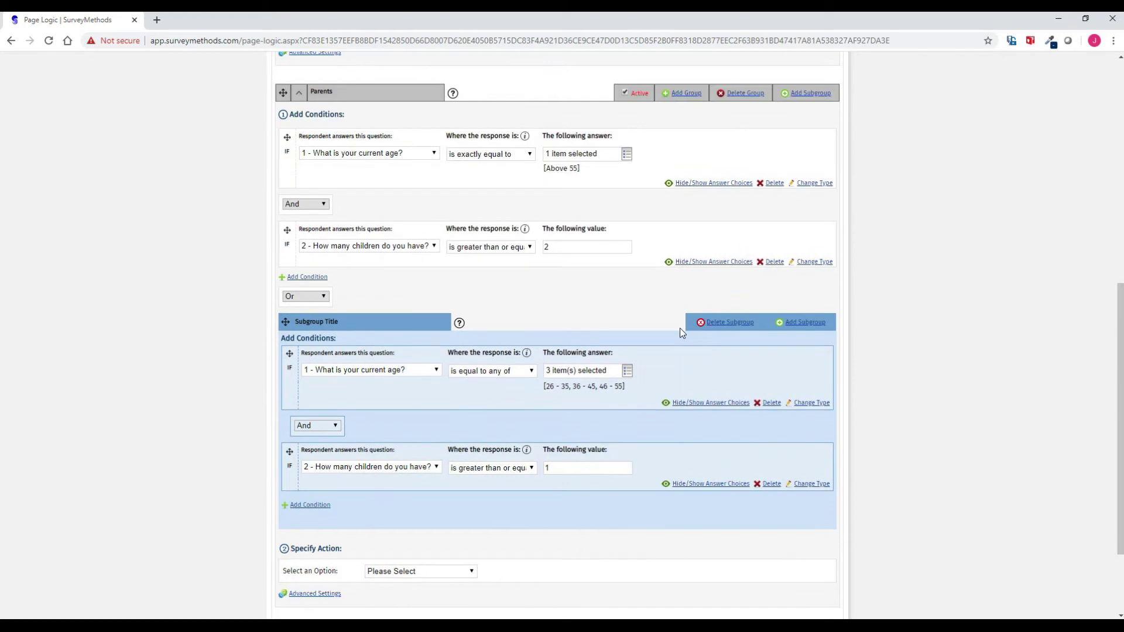
left_click(625, 149)
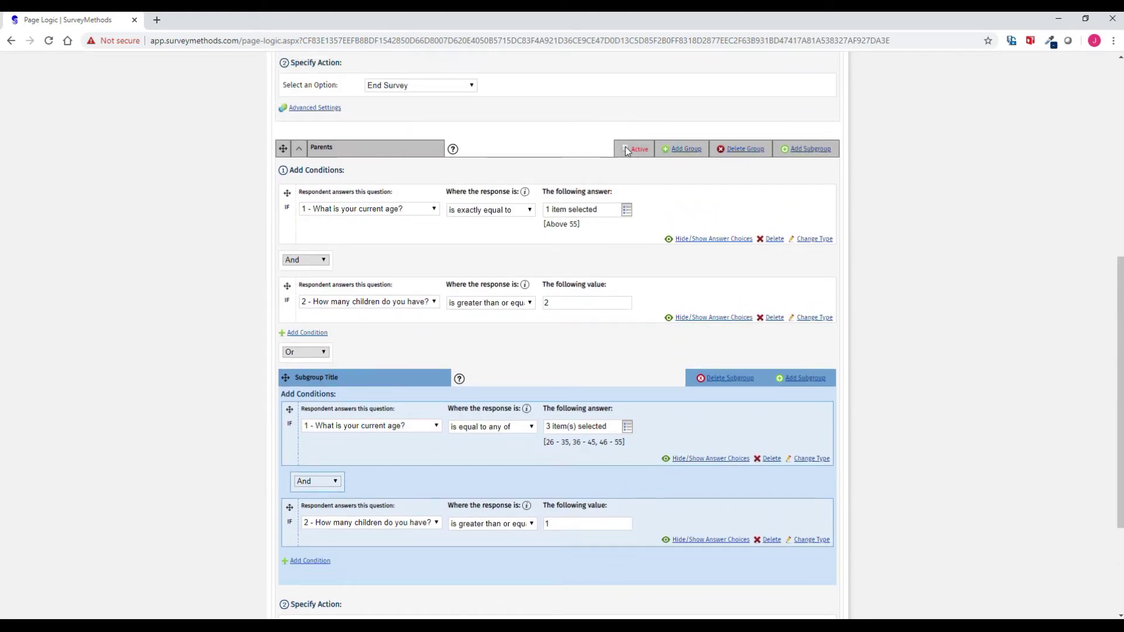
- Set the Parents group's action to Jump to Page, with Page-3 Feedback as the destination
scroll(444, 346, "down", 3)
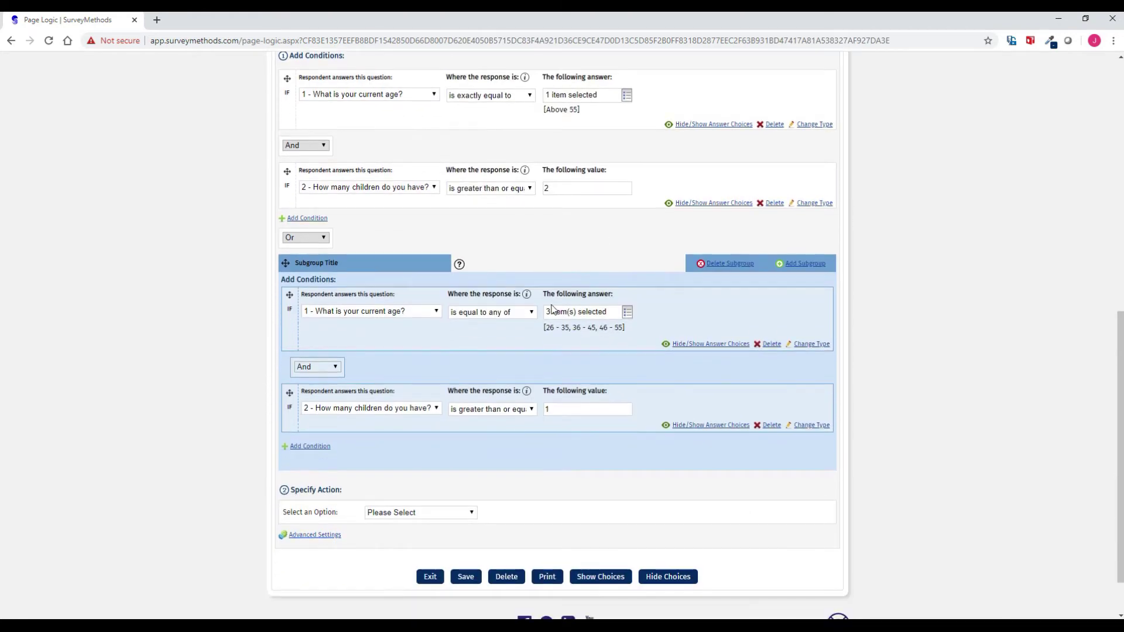
scroll(444, 350, "down", 1)
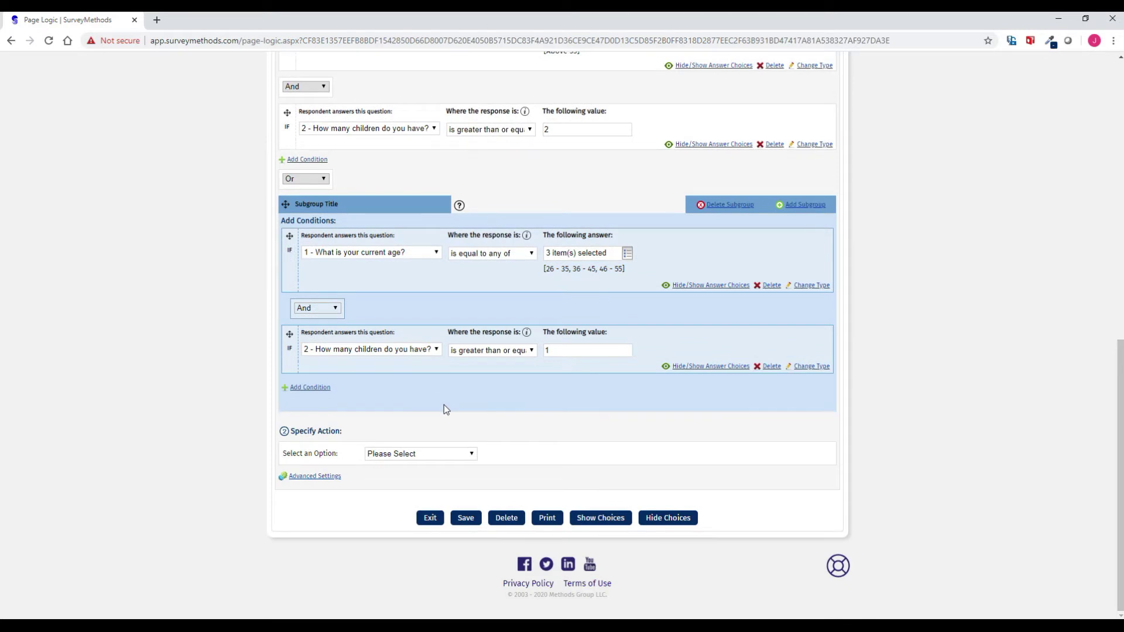
left_click(403, 458)
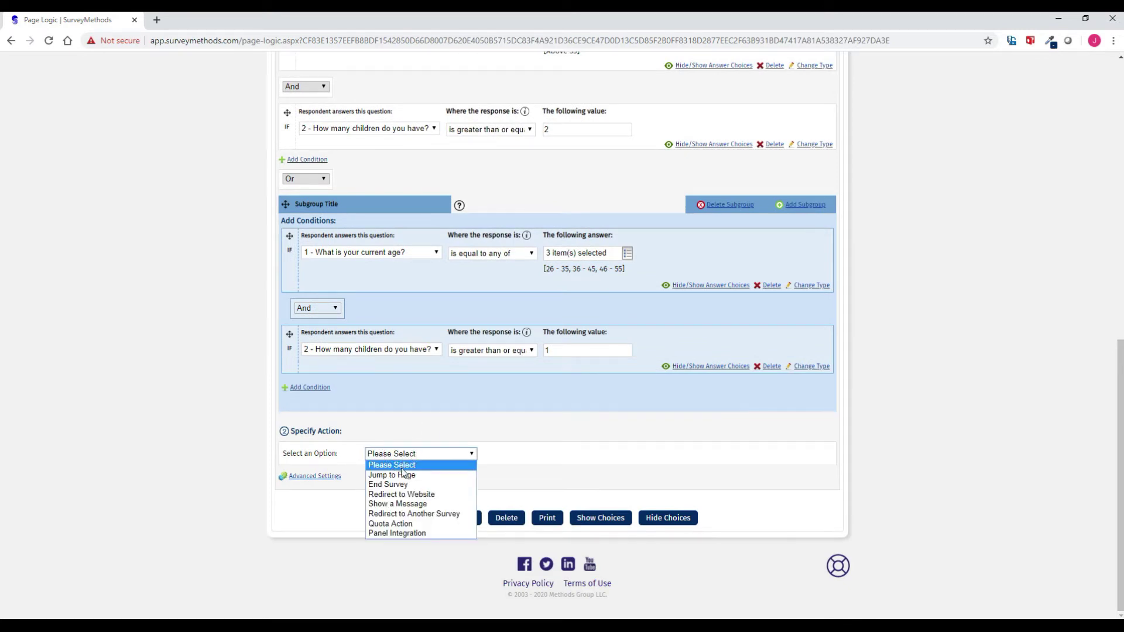
left_click(403, 475)
left_click(402, 475)
left_click(402, 506)
- Save and exit the page logic, and expand the Page Logic summary on the Screening Questions page
left_click(466, 538)
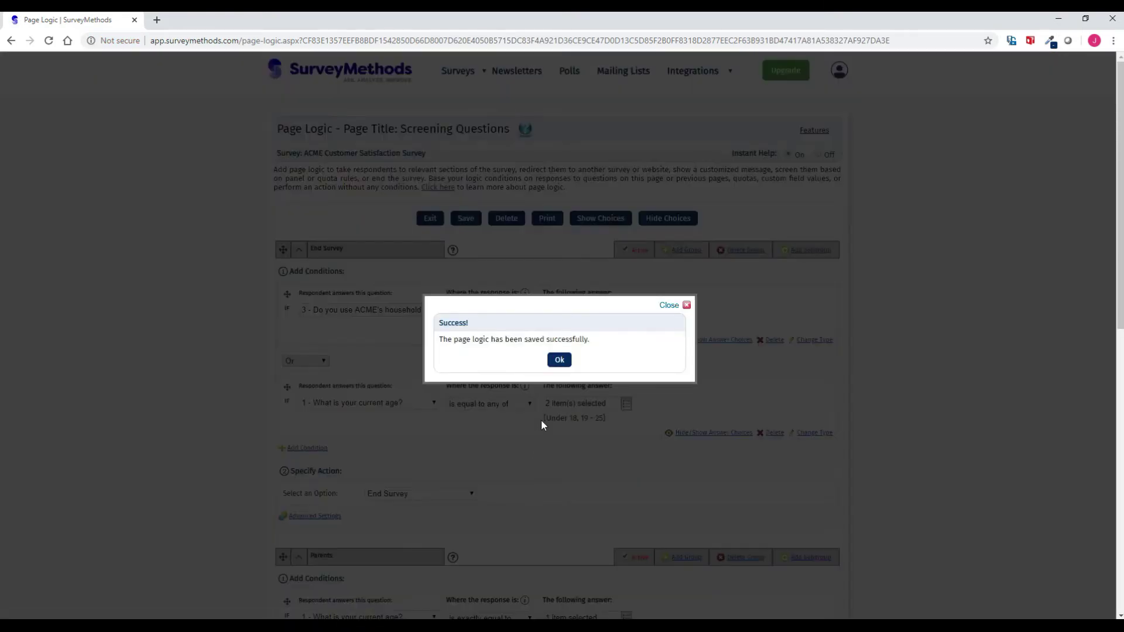
left_click(559, 361)
left_click(429, 220)
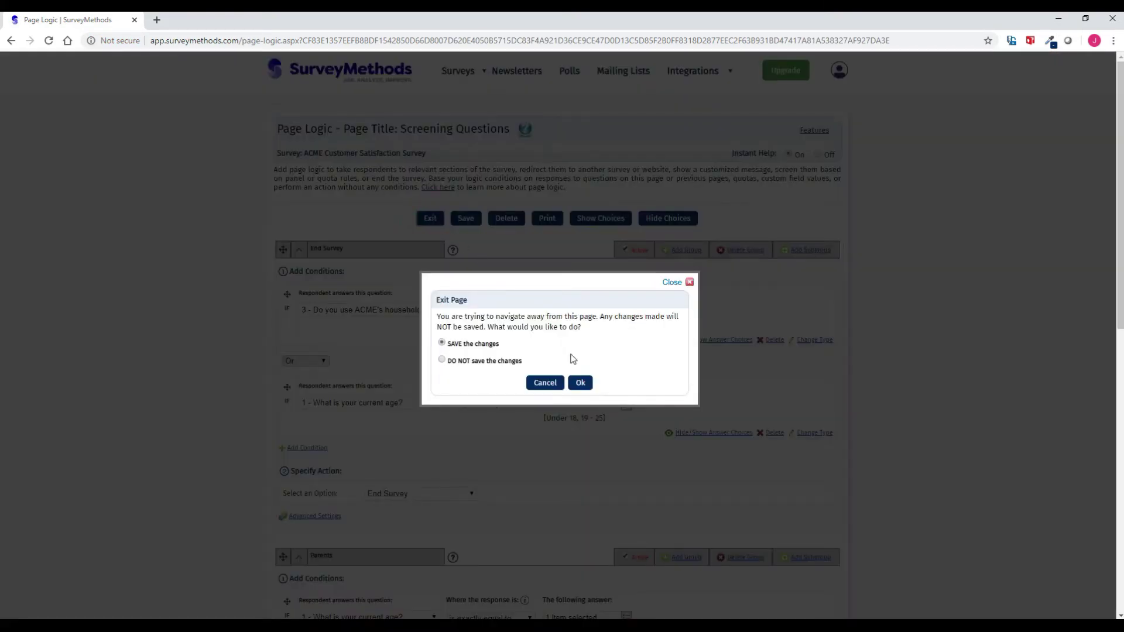
left_click(578, 382)
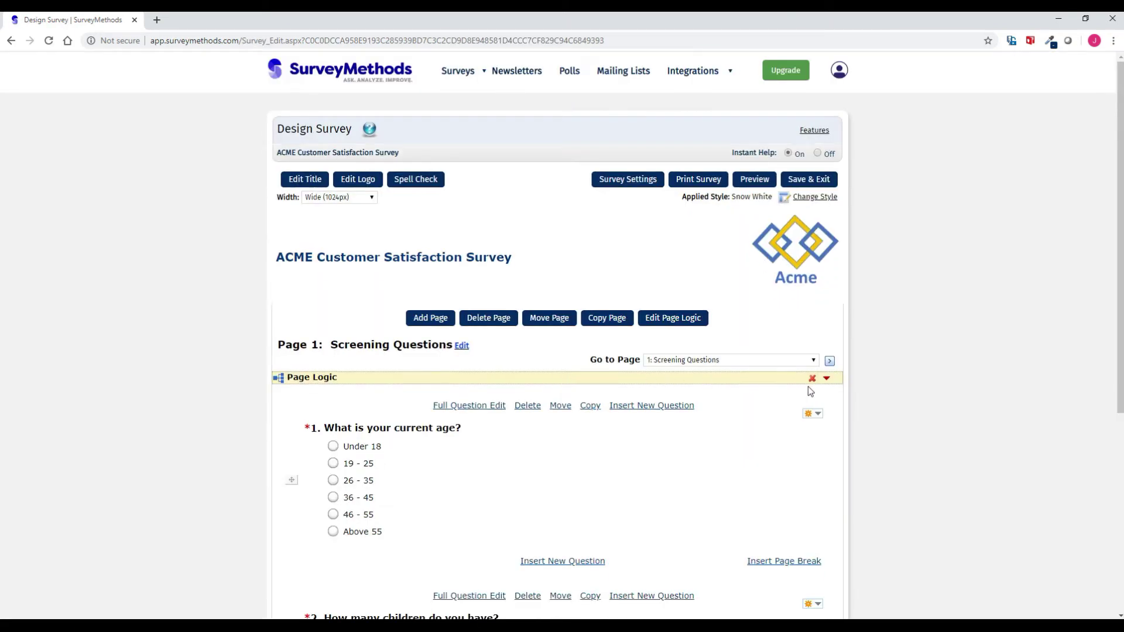
left_click(826, 378)
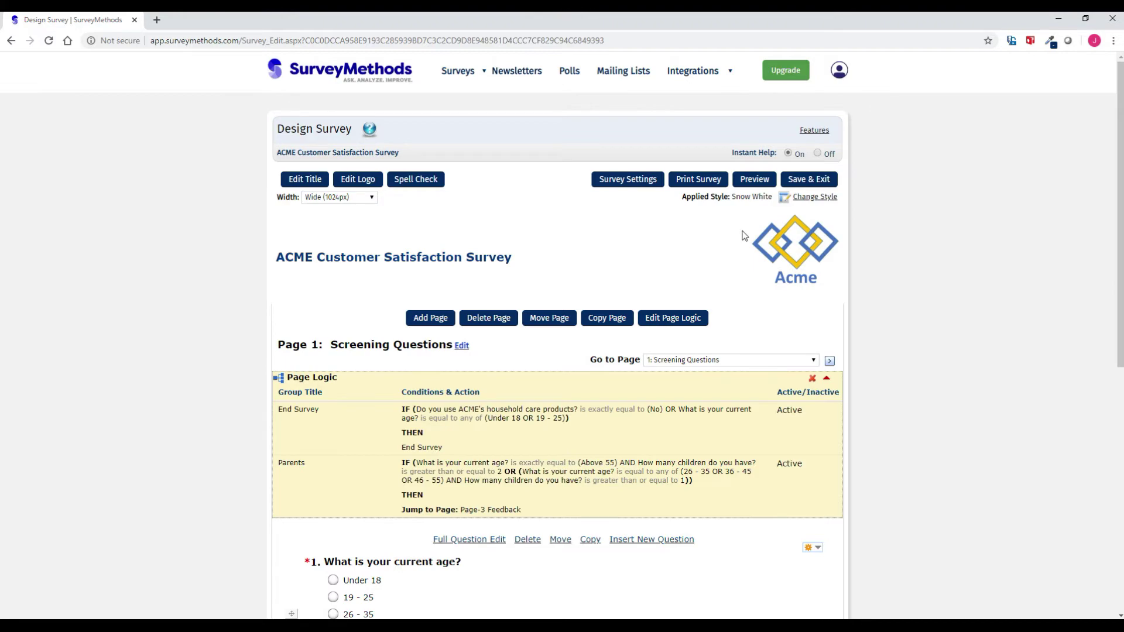
- Preview the survey without recording, answering the screening page with age Above 55, 2 children and Yes for ACME's household care products
left_click(753, 180)
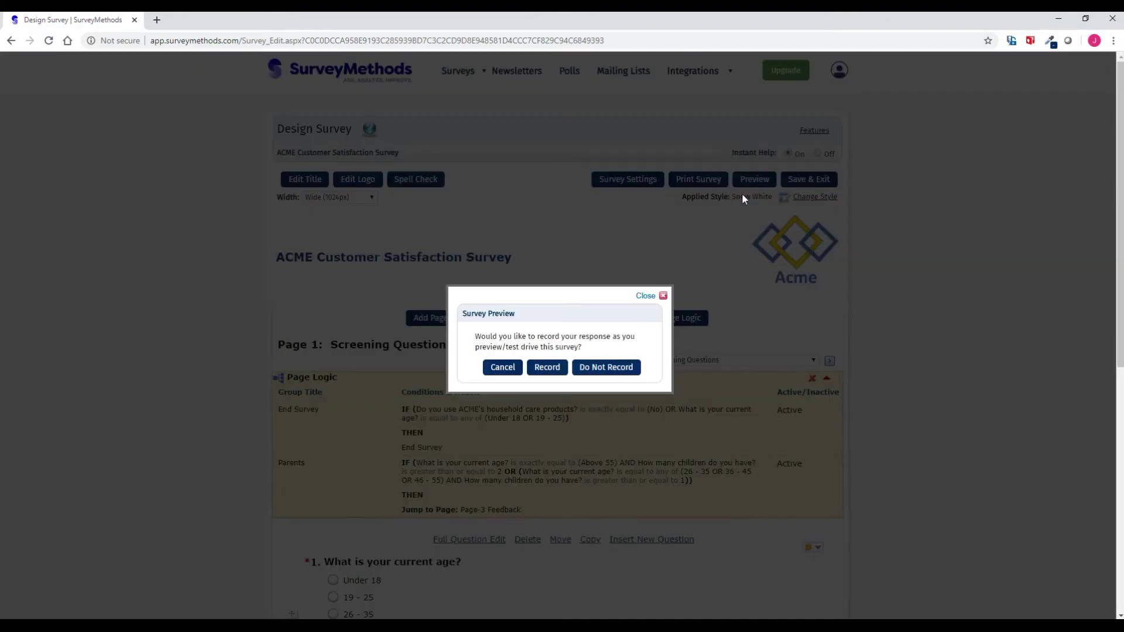
left_click(614, 369)
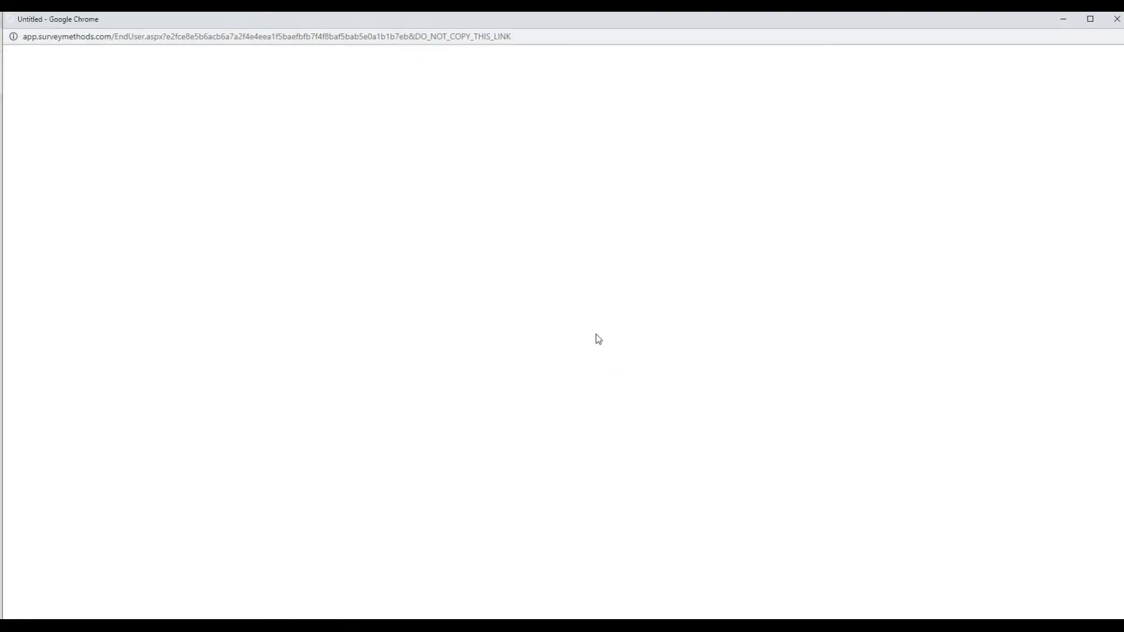
left_click(325, 312)
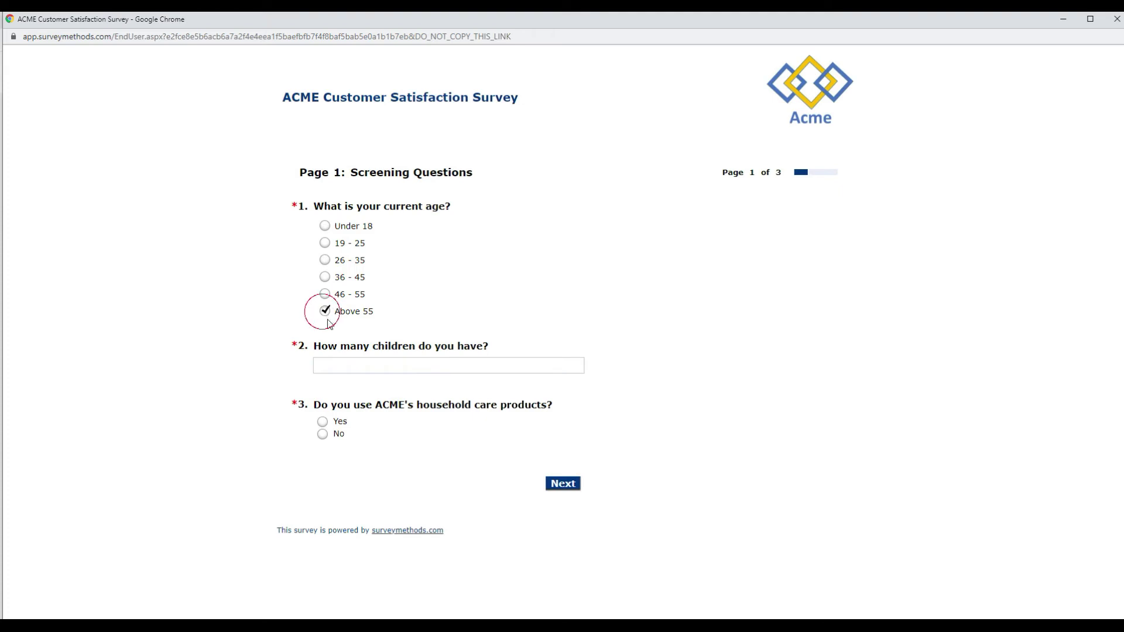
left_click(336, 364)
type("2")
left_click(323, 421)
left_click(565, 486)
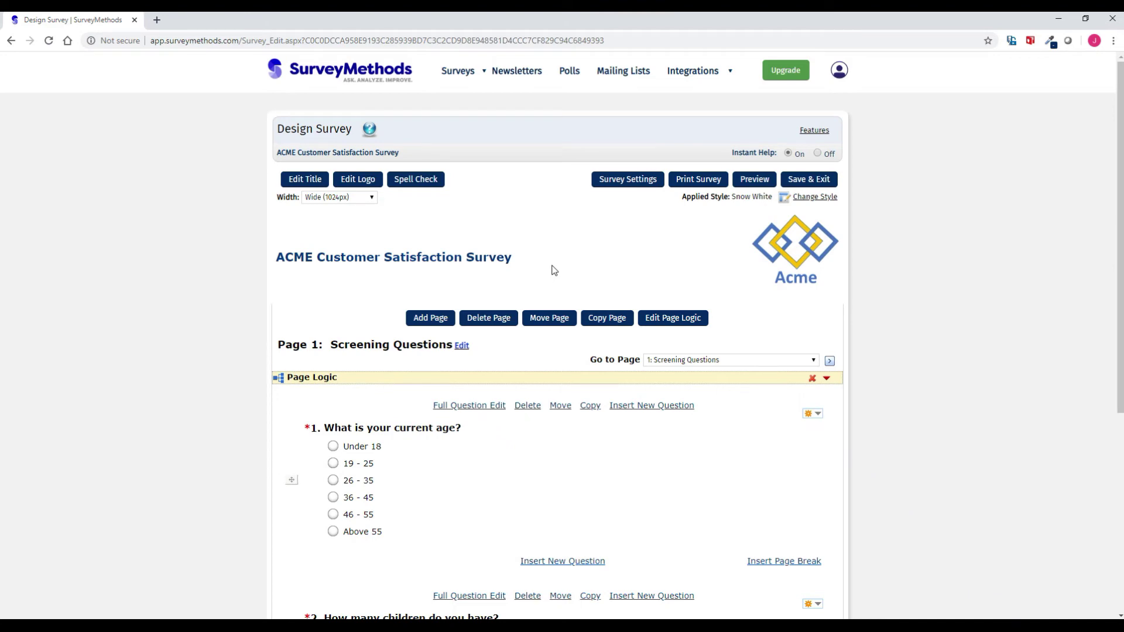
- Open the survey's automatic closing and quota settings and start creating a quota
left_click(626, 183)
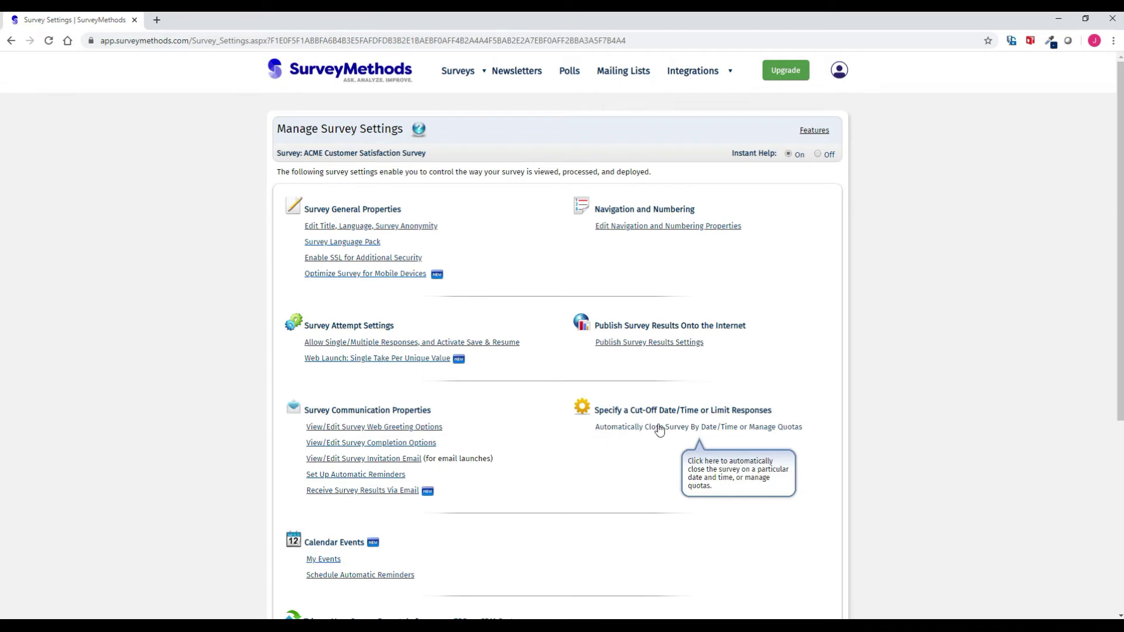
left_click(757, 430)
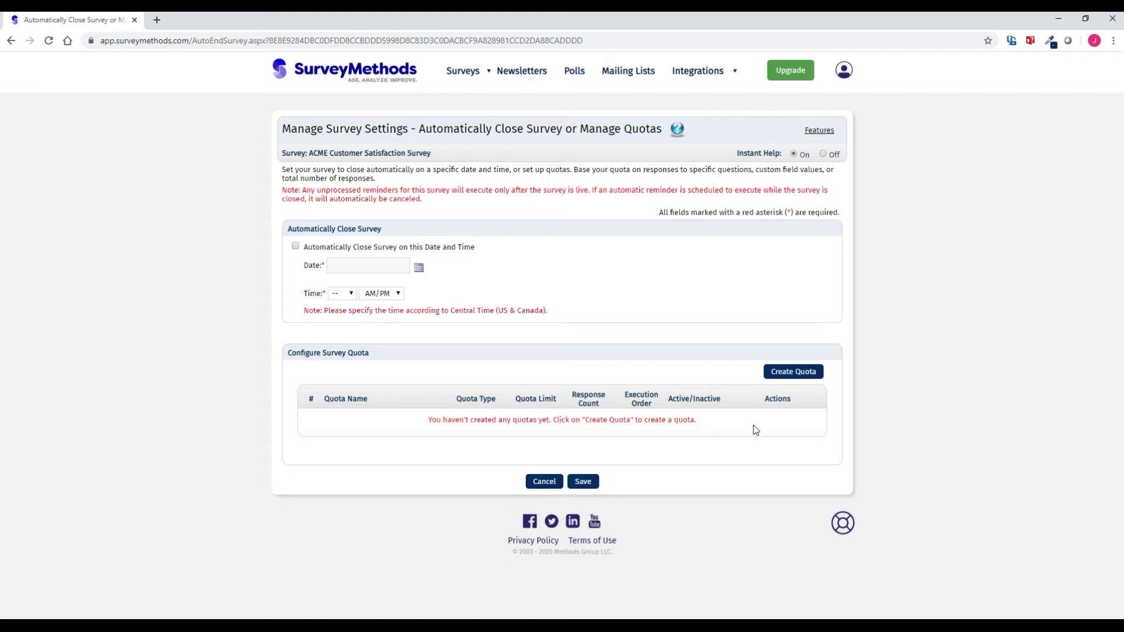
left_click(778, 372)
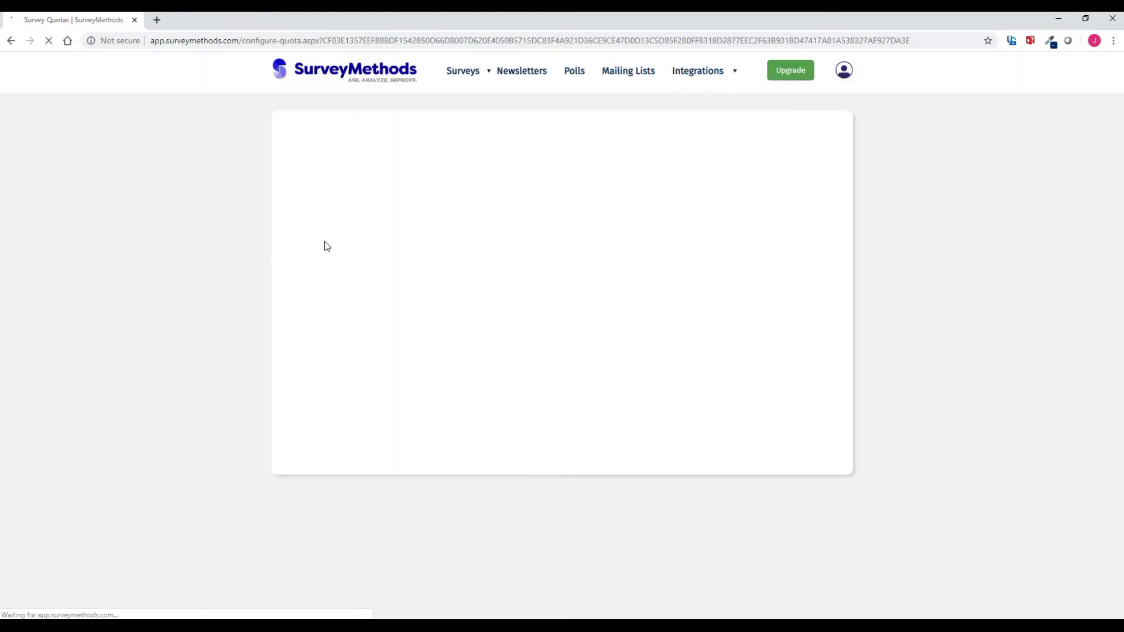
- Title the quota group Response Limit and set its condition type to Unconditional
left_click(321, 233)
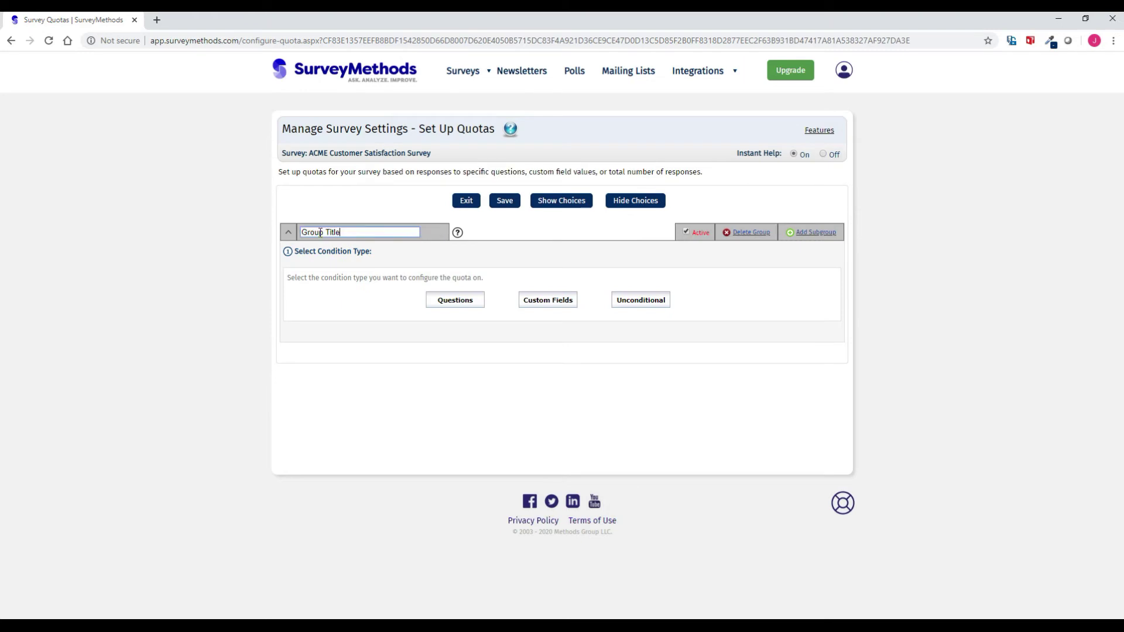
key("ctrl+a")
type("R")
left_click(517, 334)
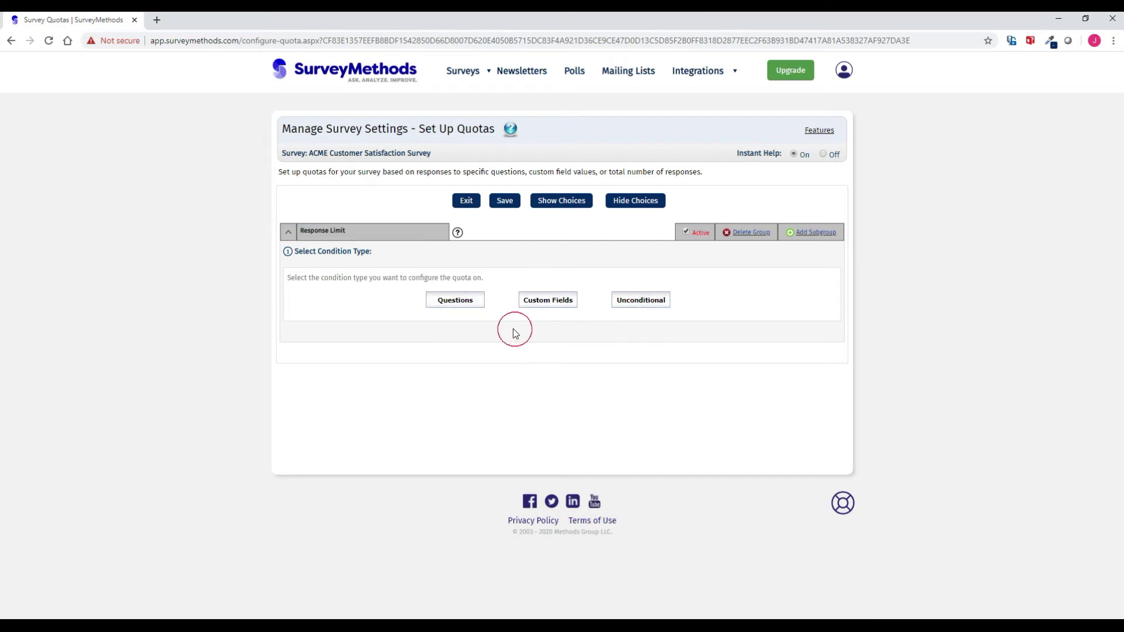
left_click(649, 301)
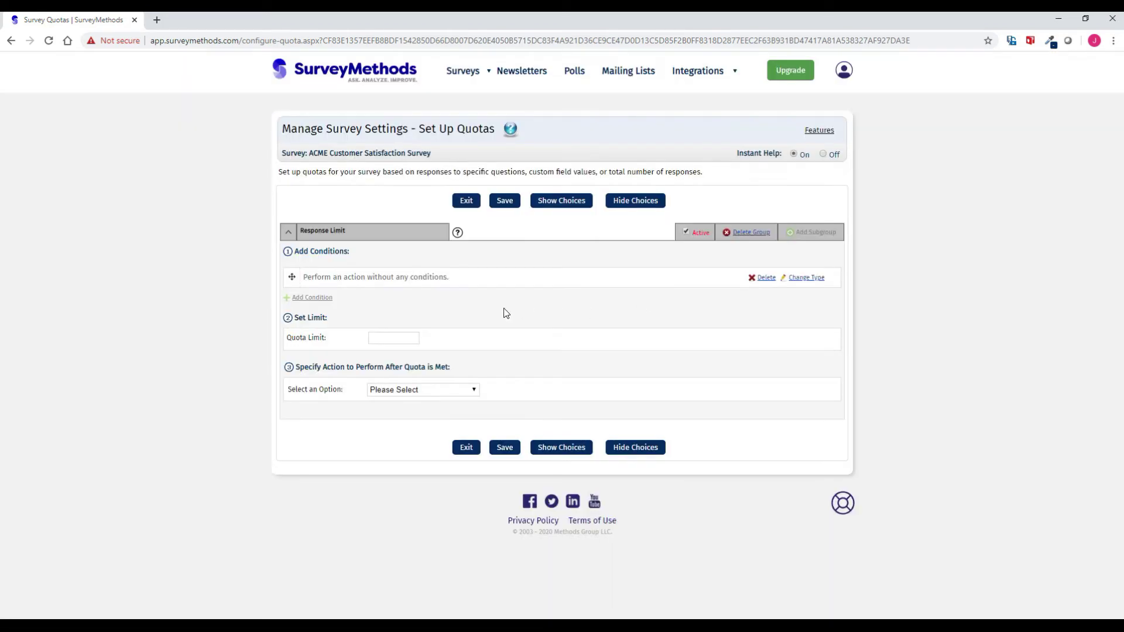
- Set the Response Limit quota to 200 and choose Close Survey as the action after the quota is met
left_click(413, 337)
left_click(419, 393)
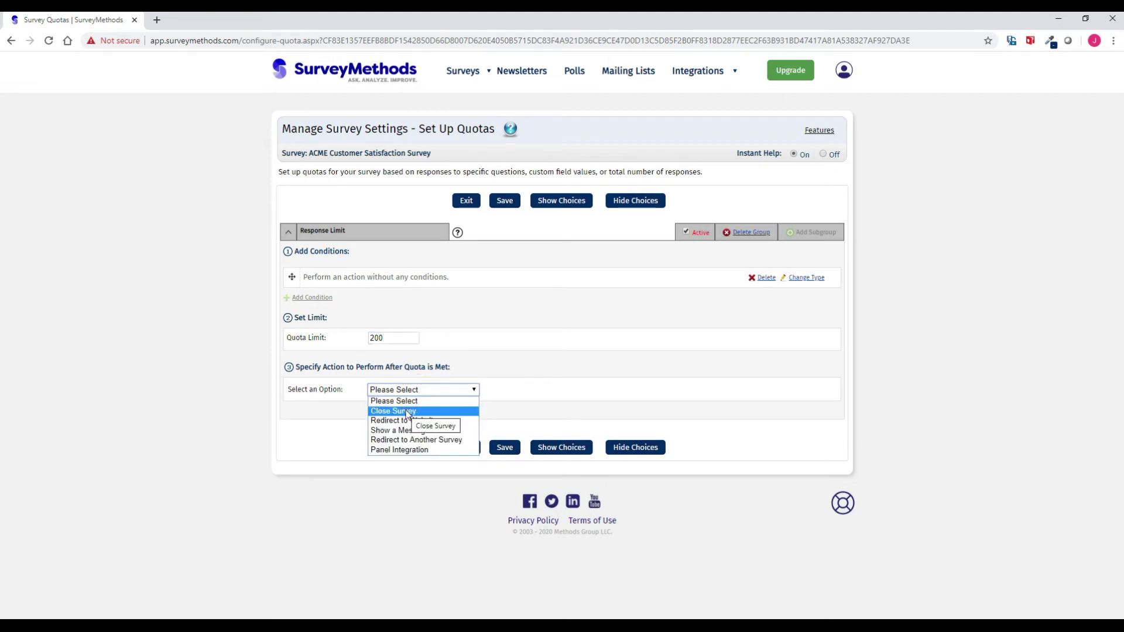
left_click(408, 412)
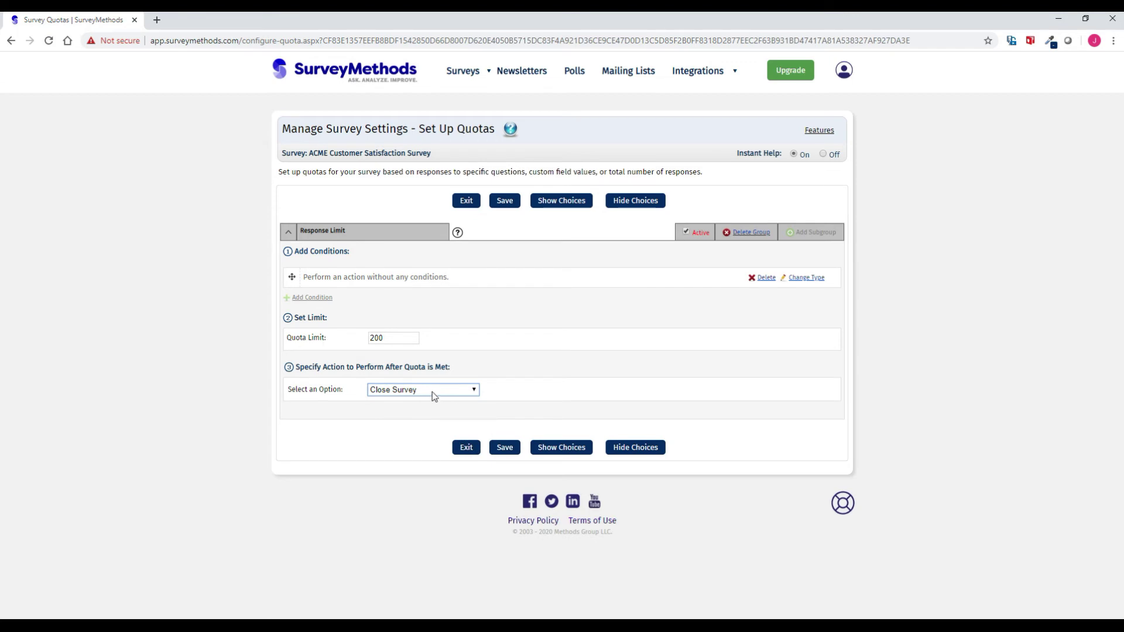
left_click(424, 391)
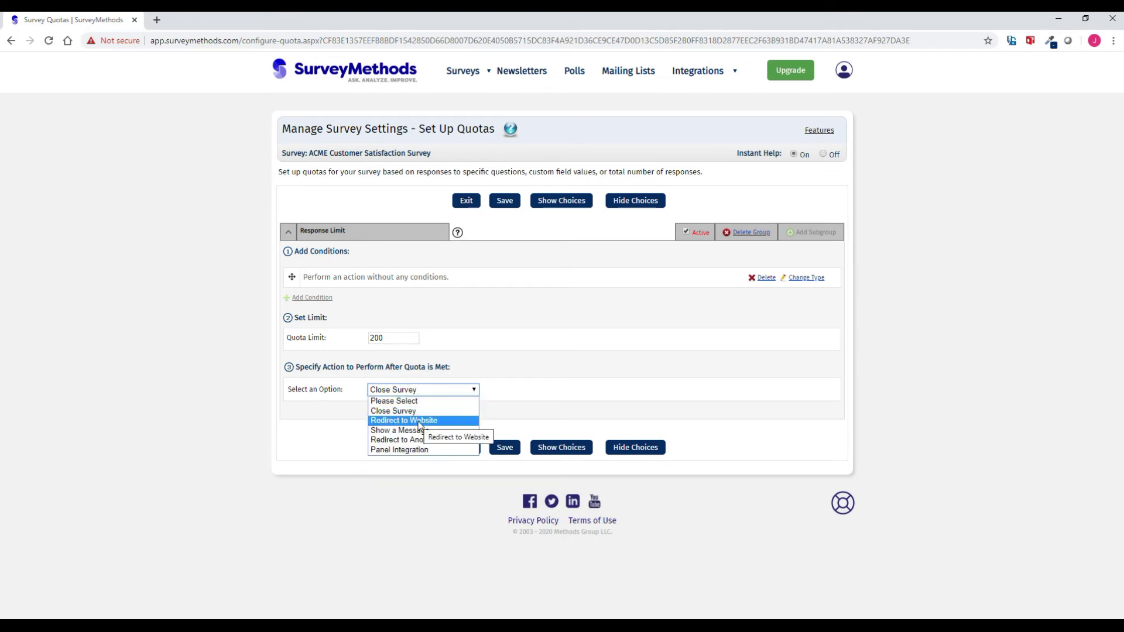
left_click(407, 450)
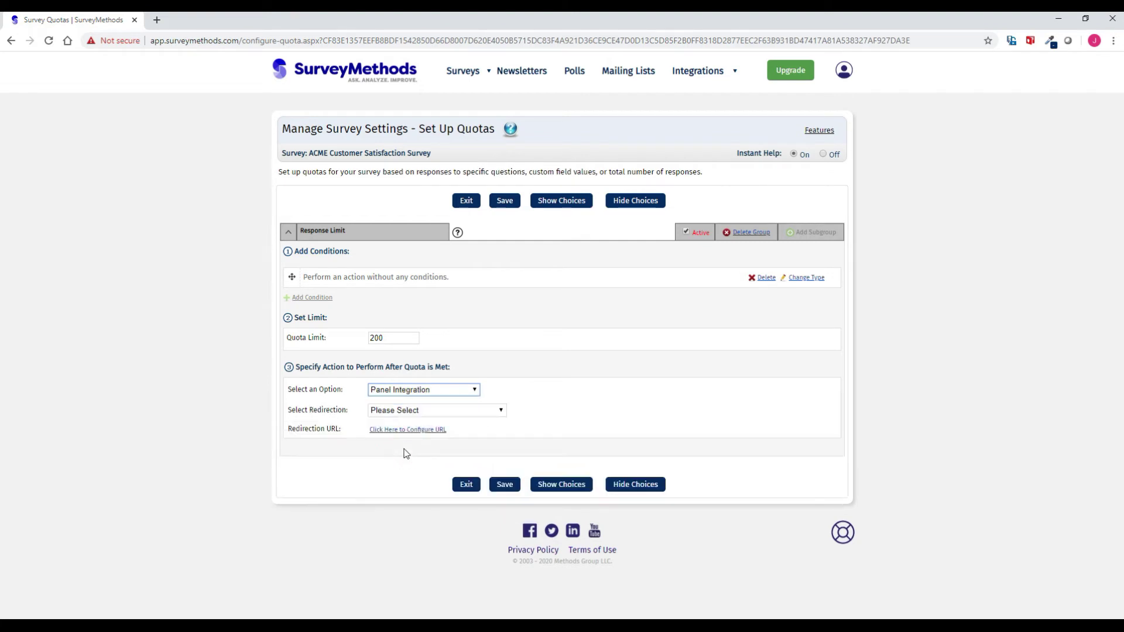
left_click(391, 391)
left_click(394, 411)
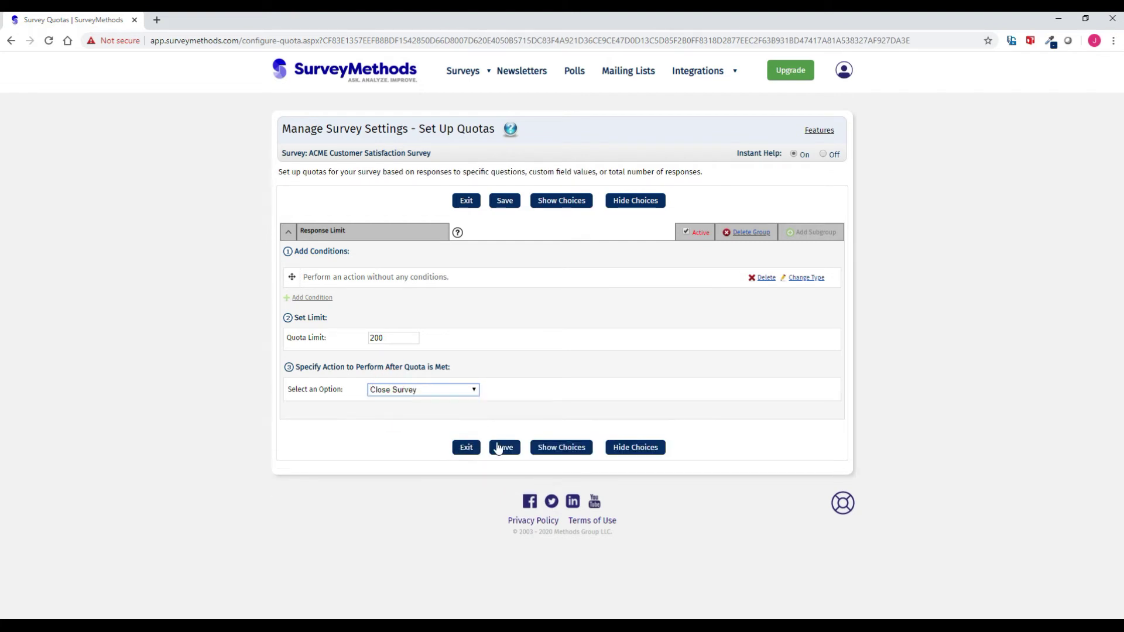
- Exit the Response Limit quota setup, saving the changes
left_click(467, 448)
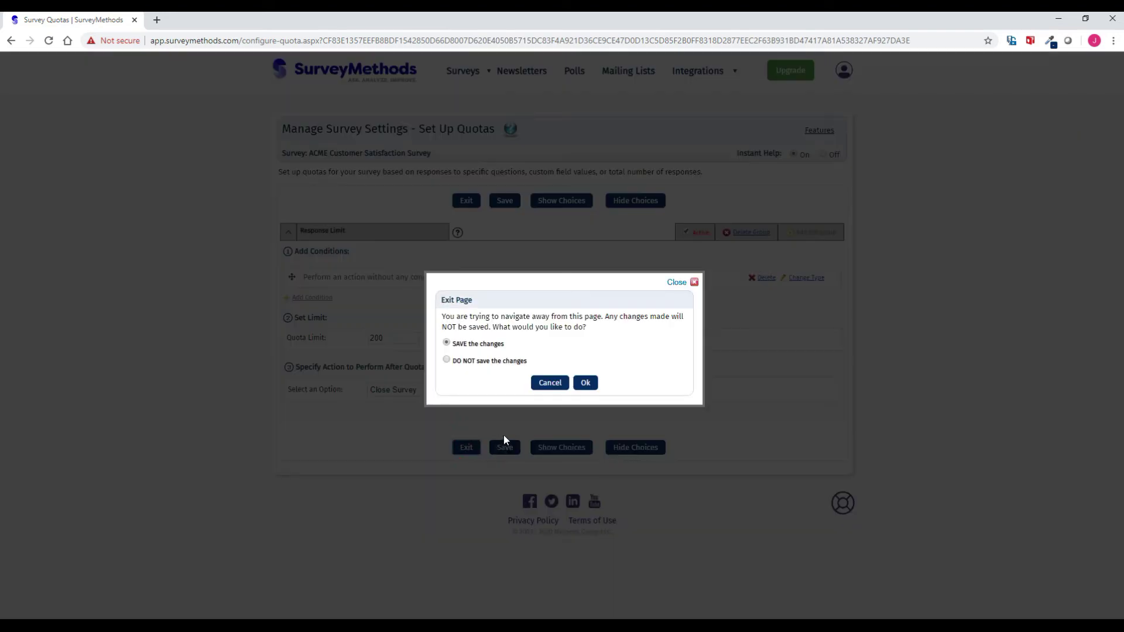
left_click(583, 382)
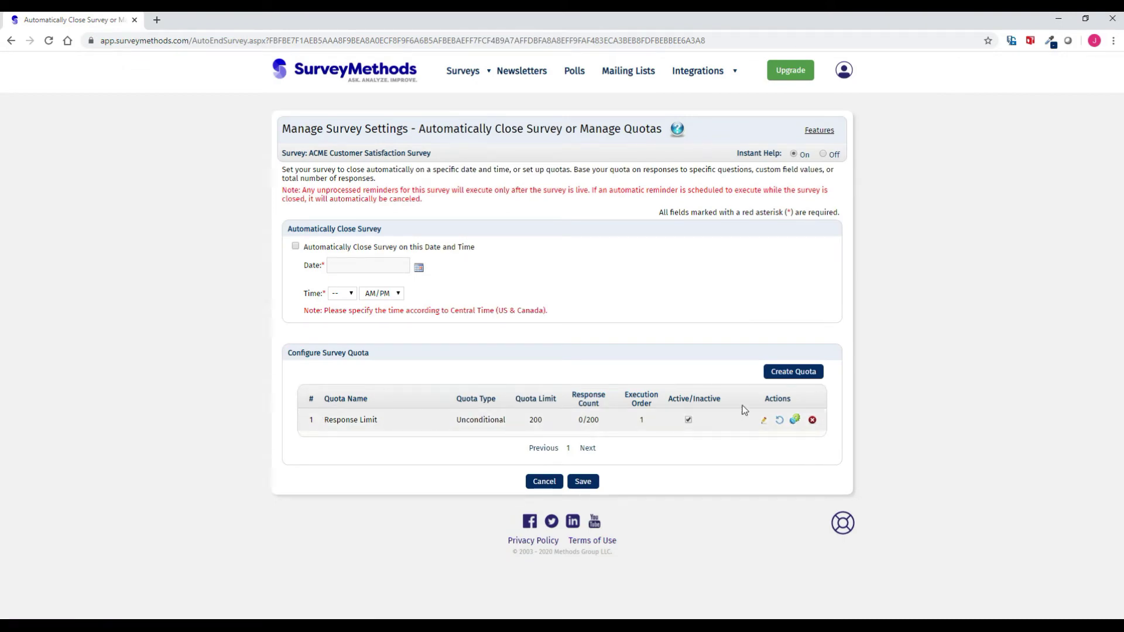
- Create another quota titled 26 - 35 with conditions based on questions
left_click(794, 373)
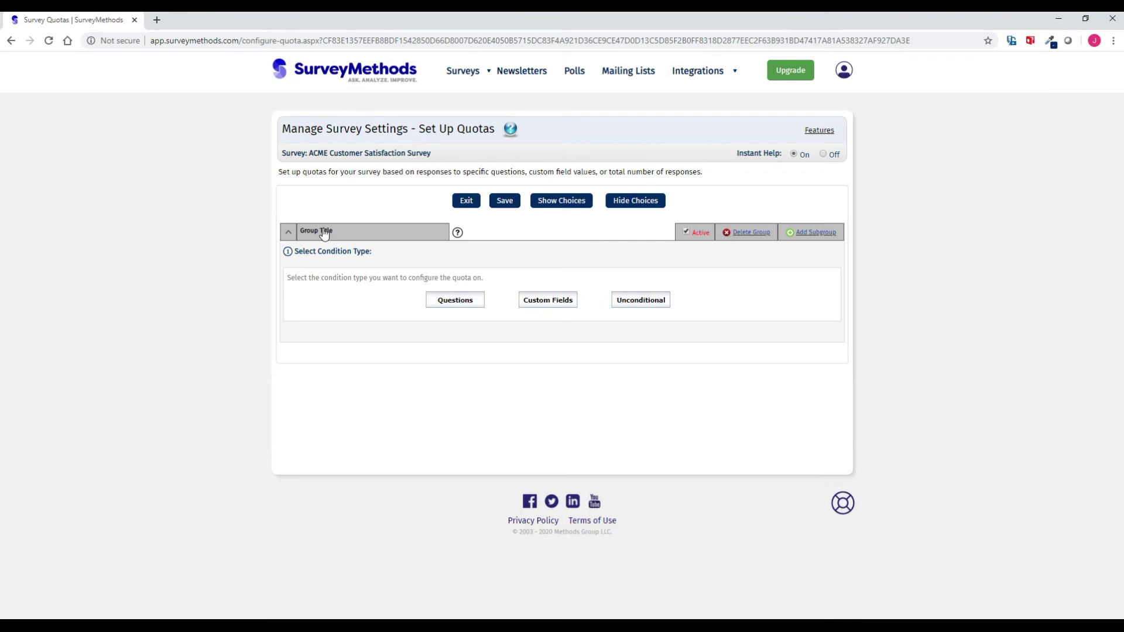
left_click(324, 232)
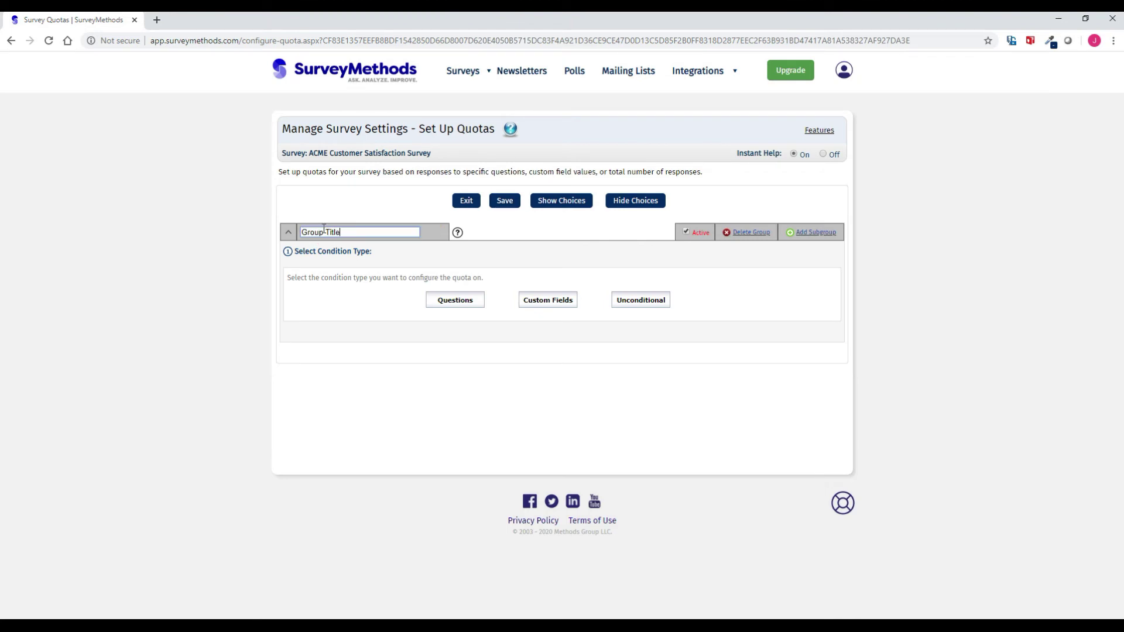
key("ctrl+a")
type("2")
left_click(447, 306)
- Set the 26 - 35 quota's condition so that "What is your current age?" is exactly equal to 26 - 35
left_click(347, 295)
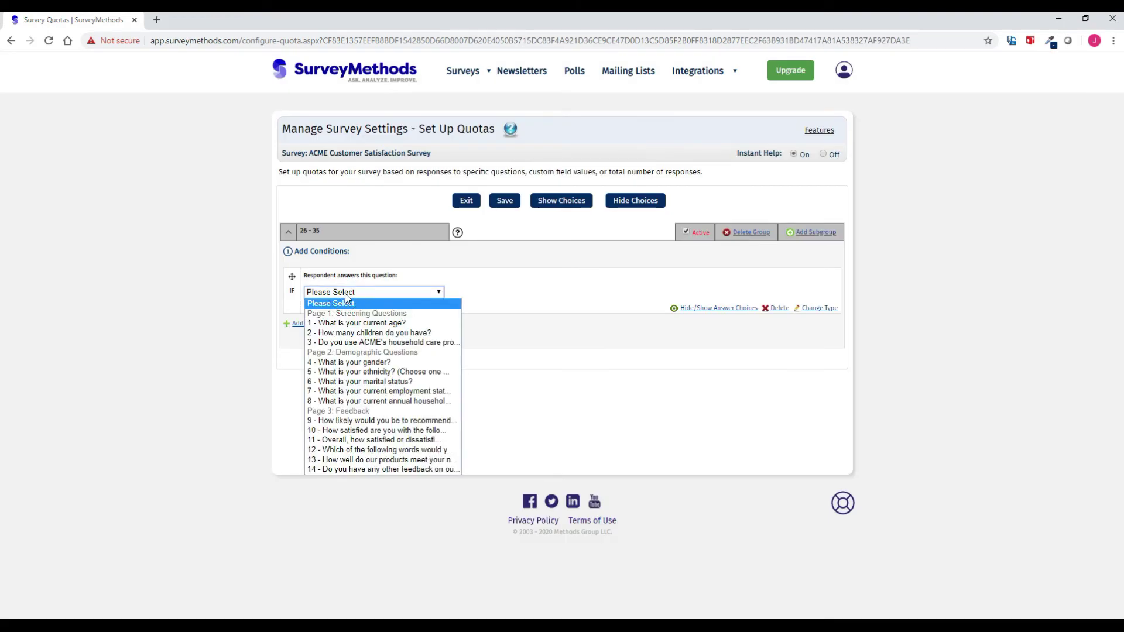
left_click(351, 325)
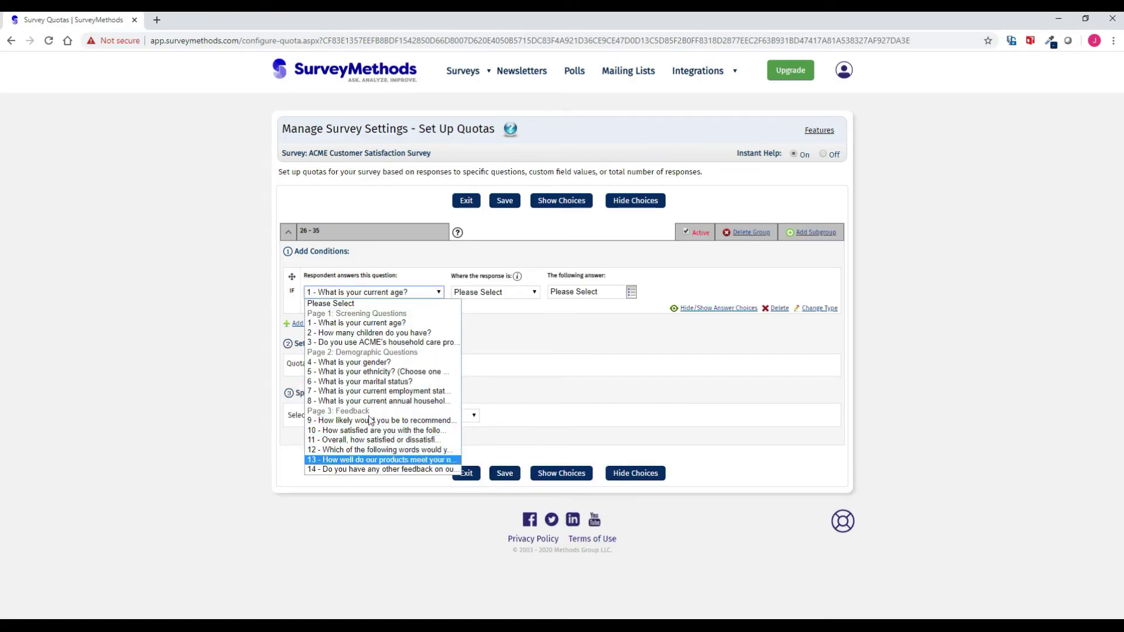
left_click(370, 324)
left_click(478, 298)
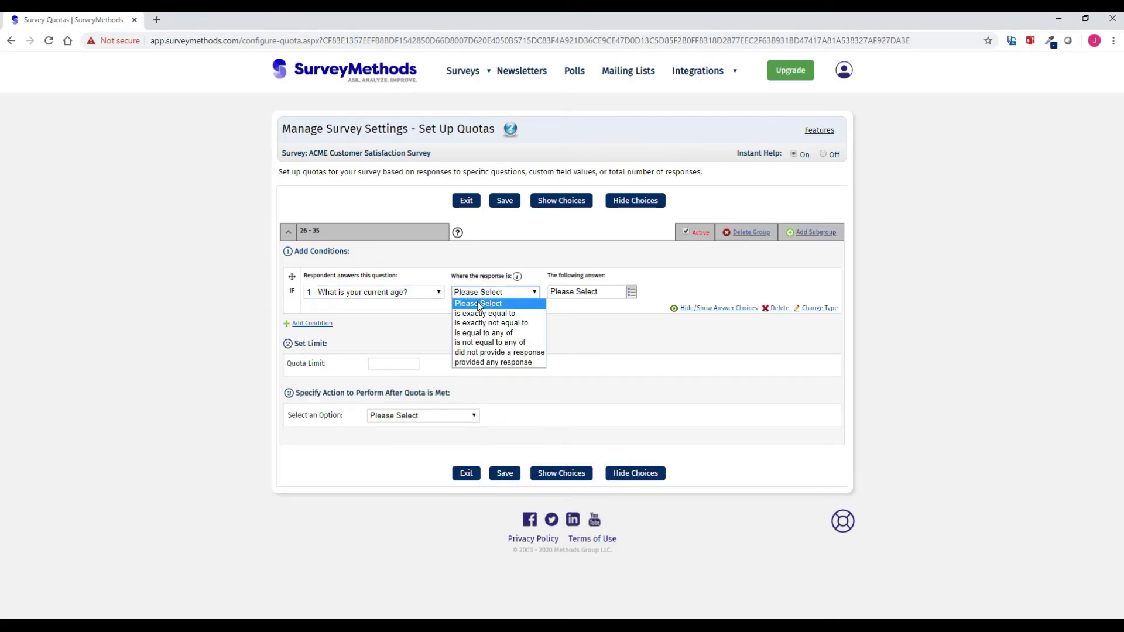
left_click(480, 311)
left_click(598, 299)
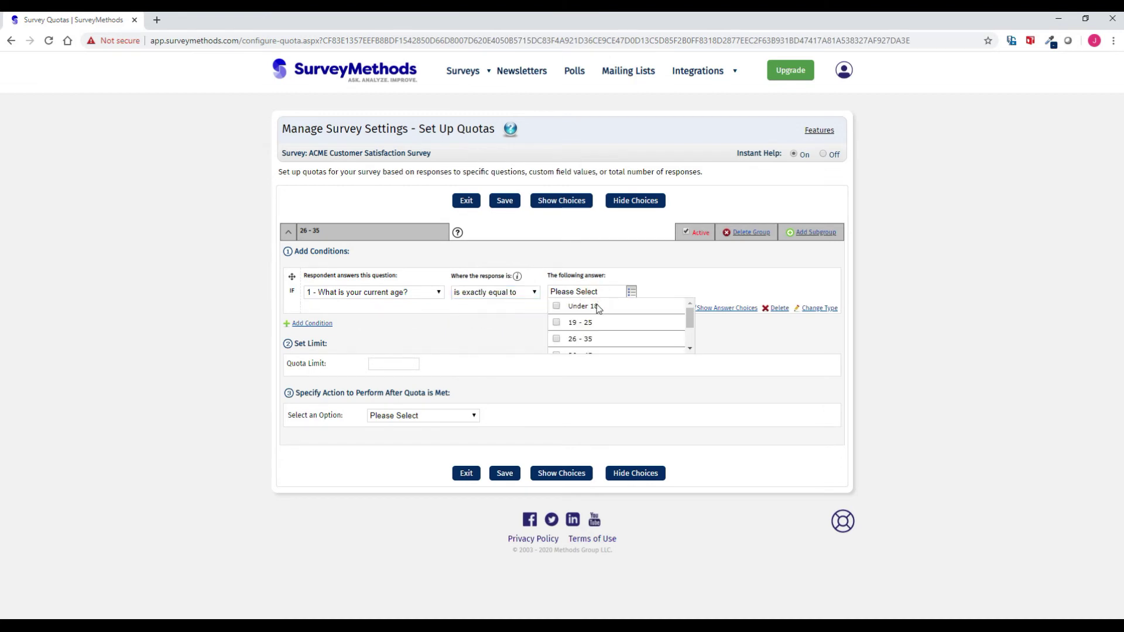
left_click(579, 340)
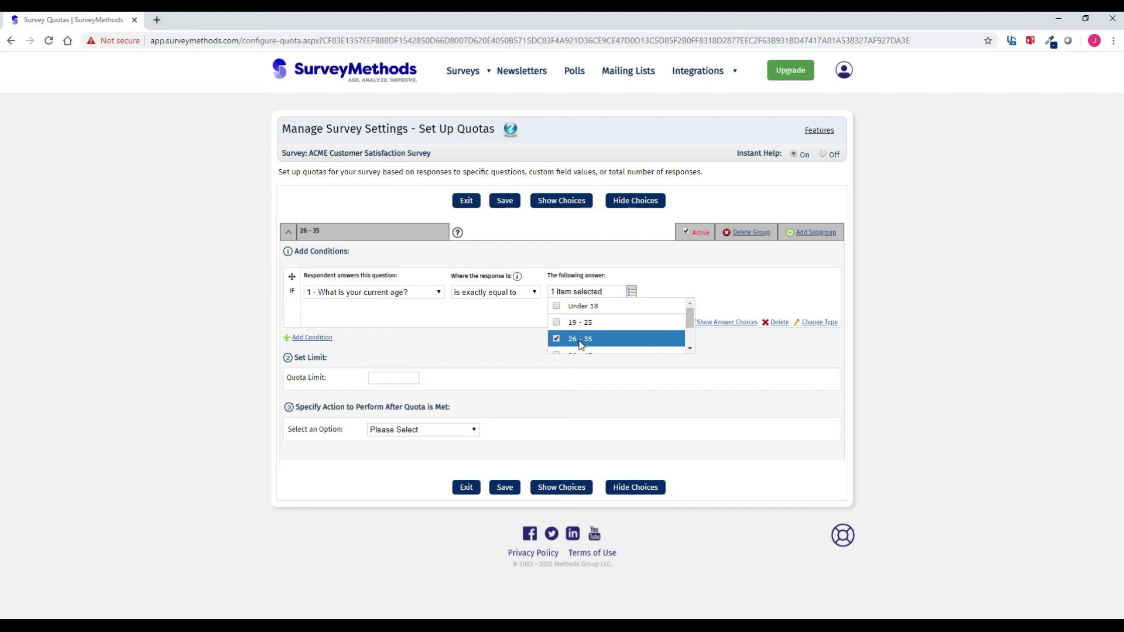
- Set the 26 - 35 quota's limit to 50 with Show a Message as the action, and exit the setup saving the changes
left_click(474, 352)
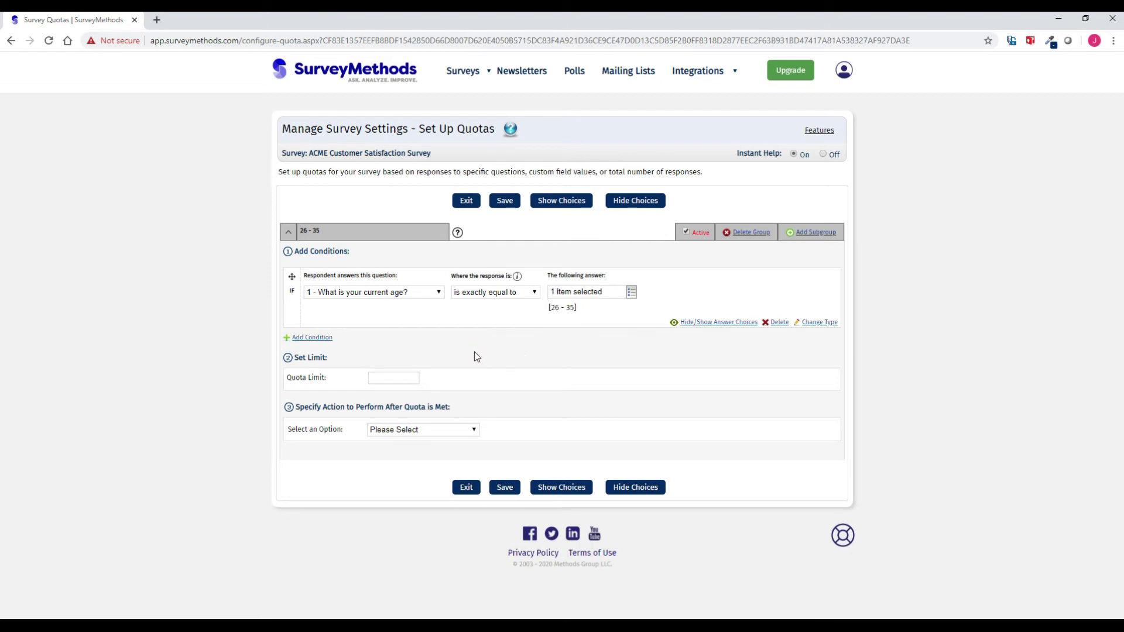
left_click(396, 376)
left_click(398, 432)
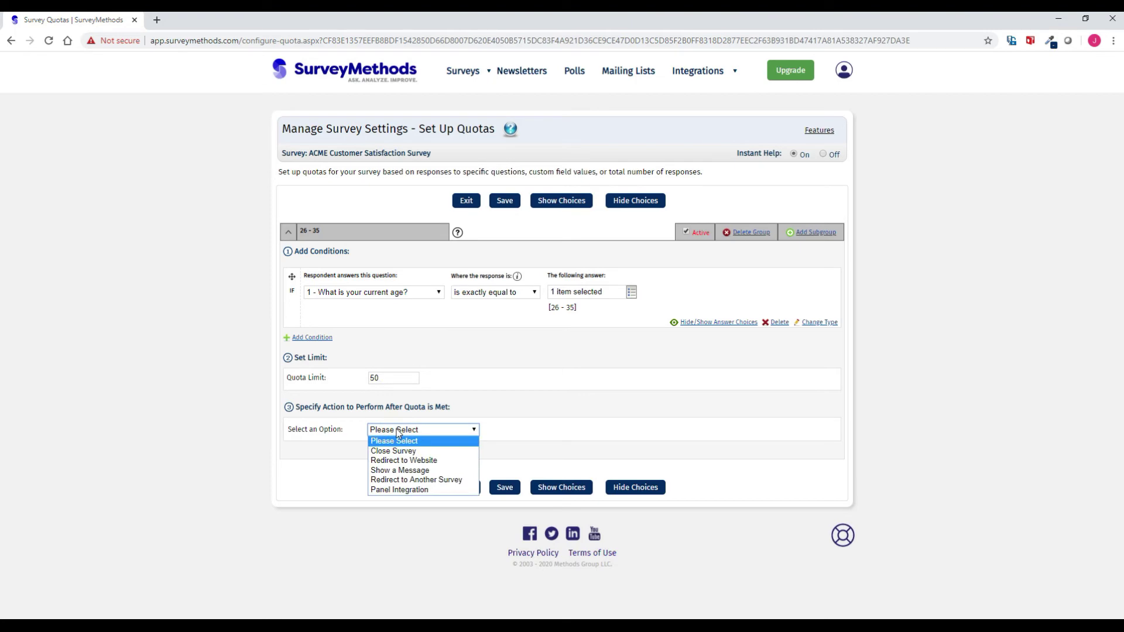
left_click(404, 470)
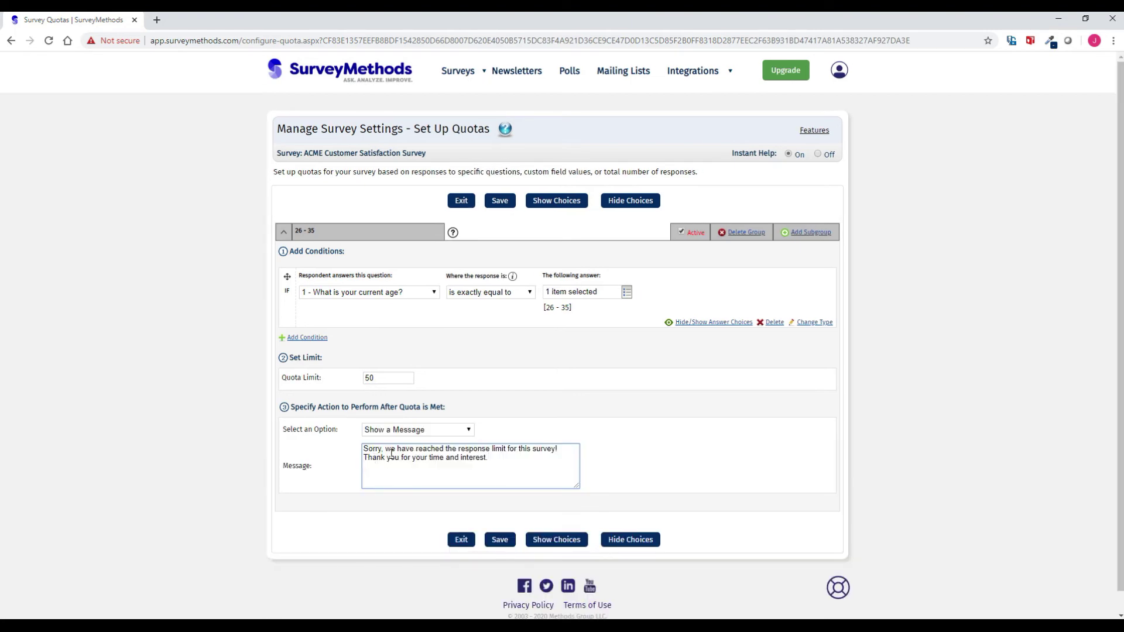
left_click(464, 540)
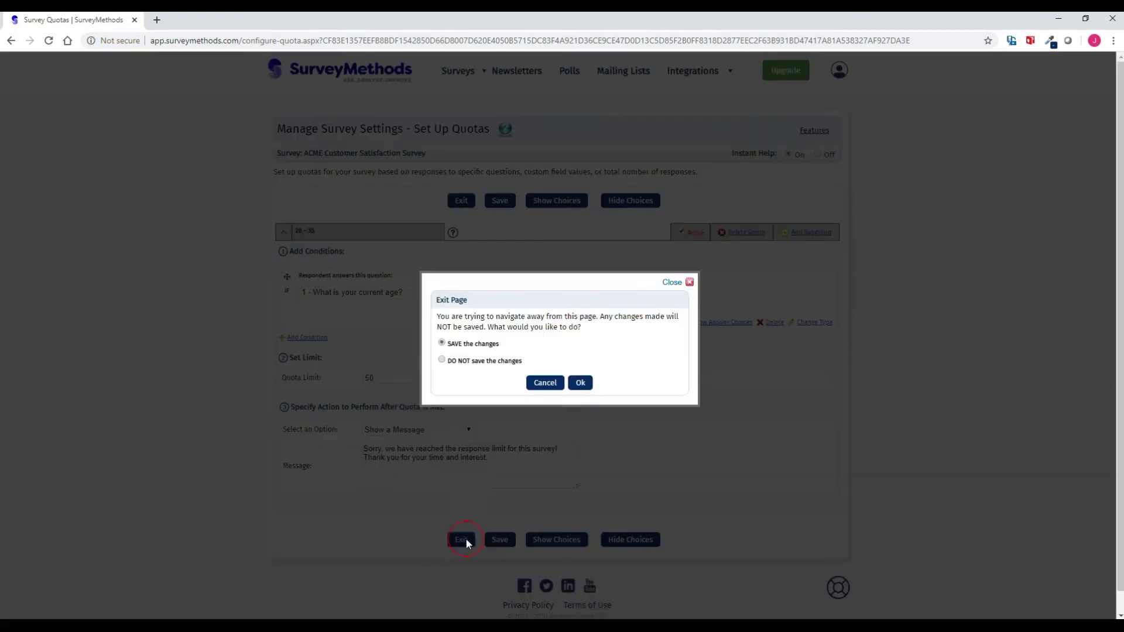
left_click(580, 383)
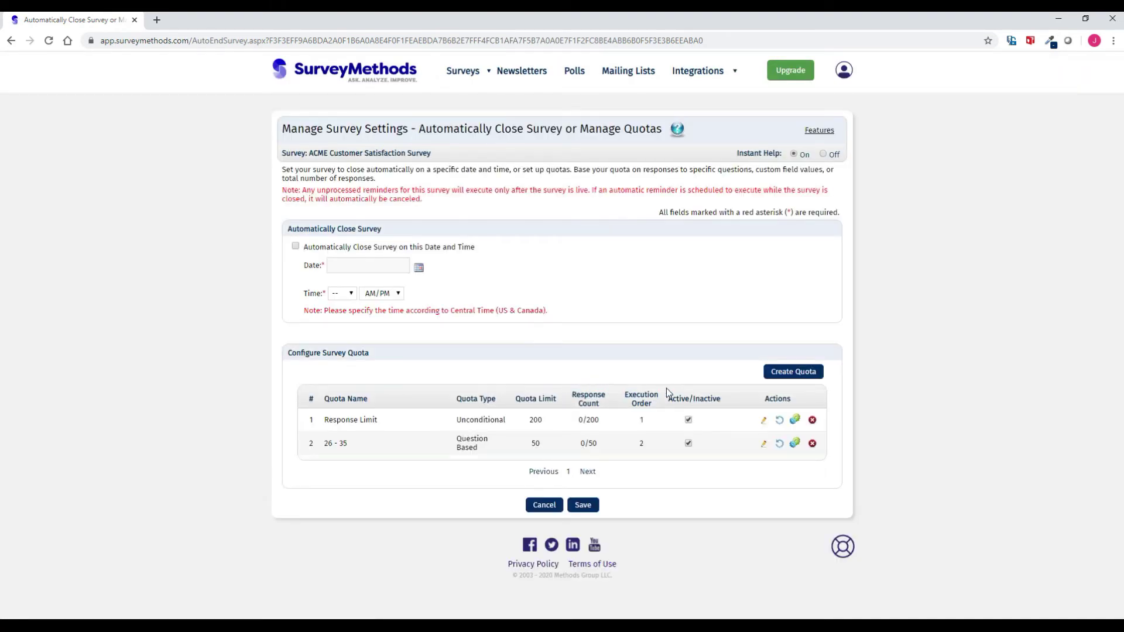
- Create a question-based quota titled 36 - 45 with the condition that "What is your current age?" is exactly equal to 36 - 45
left_click(792, 372)
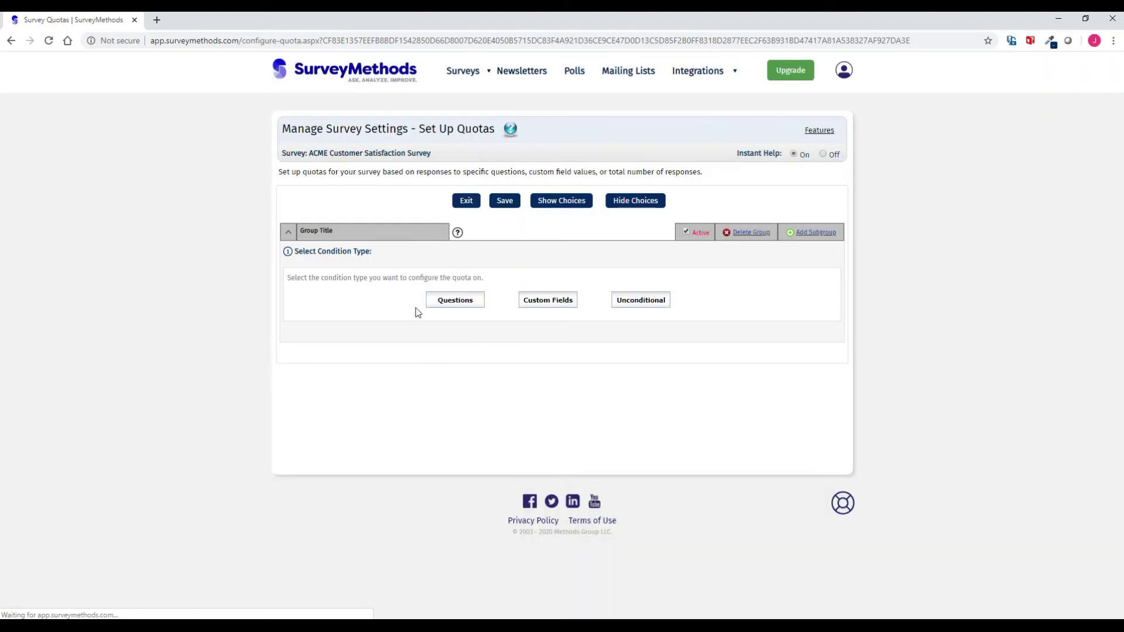
left_click(455, 300)
left_click(390, 292)
left_click(387, 317)
left_click(497, 293)
left_click(497, 316)
left_click(591, 292)
scroll(588, 316, "down", 1)
left_click(581, 313)
left_click(343, 231)
key("BackSpace")
type("36 - 45")
- Set the 36 - 45 quota's limit to 50 with Show a Message as the action, and exit saving the changes
left_click(385, 378)
type("50")
left_click(404, 431)
left_click(401, 470)
left_click(469, 539)
left_click(580, 382)
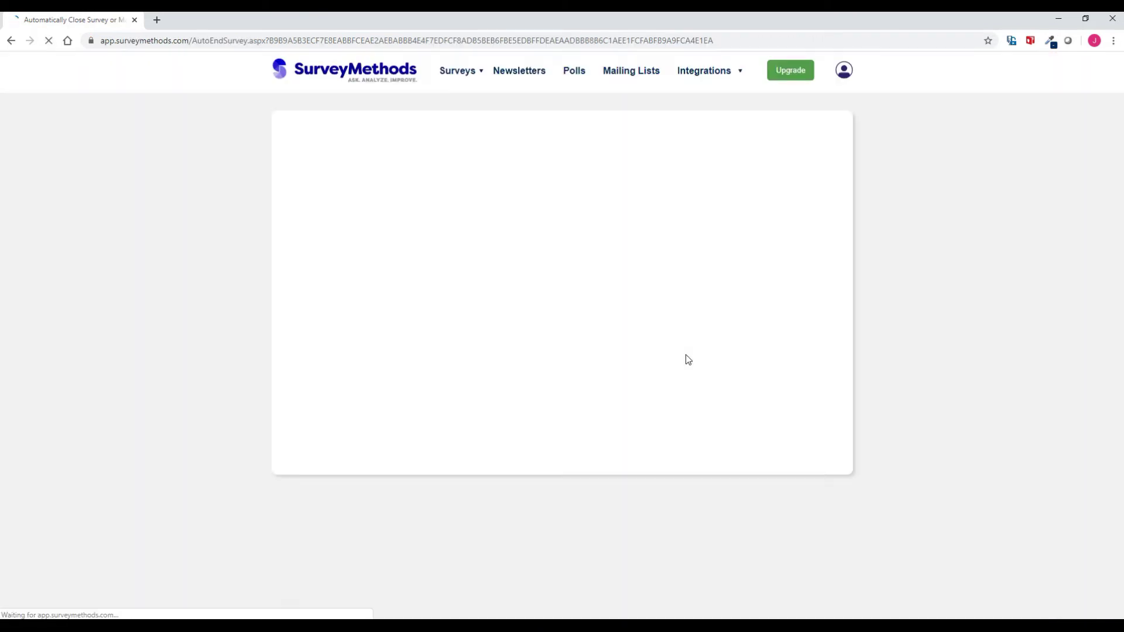
- Create a question-based quota titled 46 - 55 with the condition that "What is your current age?" is exactly equal to 46 - 55
left_click(773, 371)
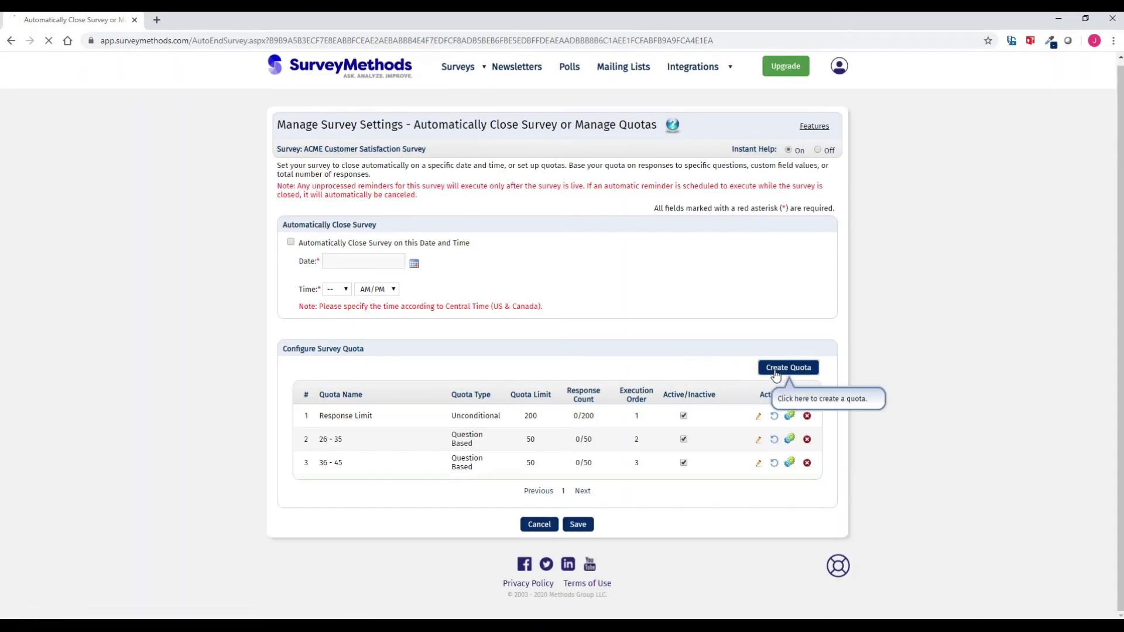
left_click(315, 232)
type("46 - 55")
left_click(357, 307)
left_click(455, 300)
left_click(363, 292)
left_click(484, 313)
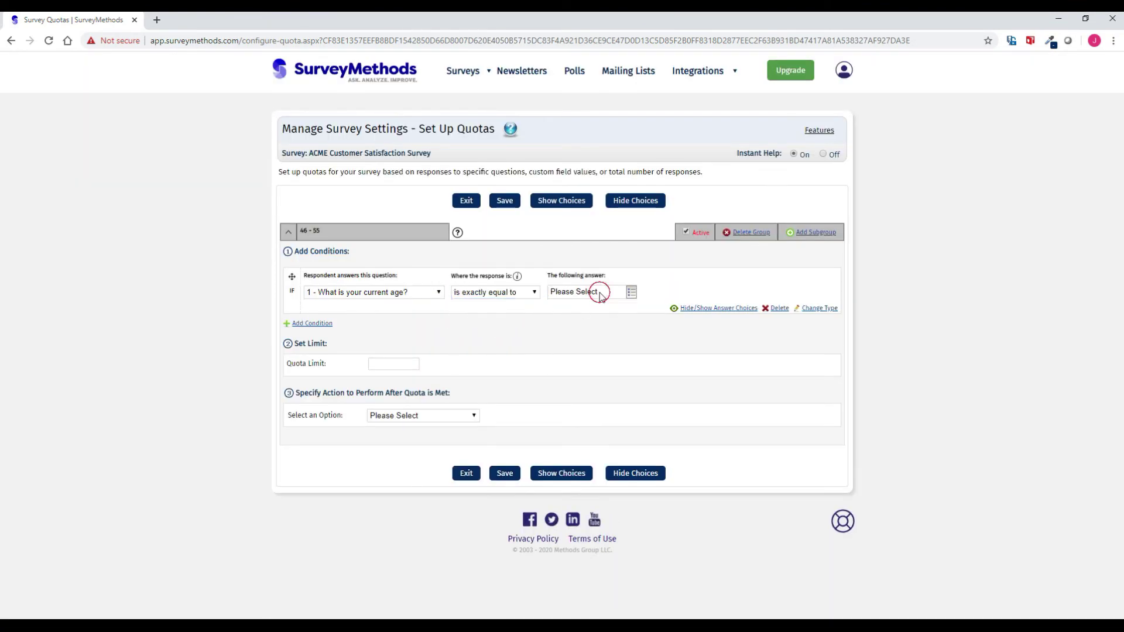
left_click(598, 291)
left_click(580, 328)
- Set the 46 - 55 quota's limit to 50 with Show a Message as the action, and exit saving the changes
left_click(394, 378)
type("50")
left_click(403, 430)
left_click(405, 453)
left_click(459, 538)
left_click(580, 384)
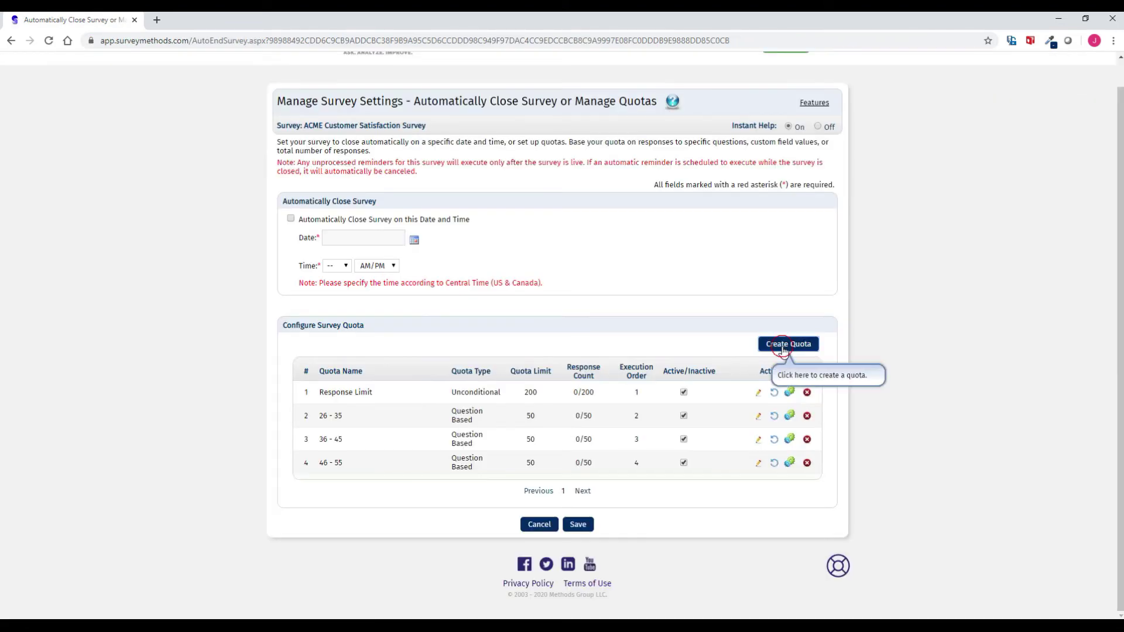
- Create a question-based quota titled Above 55 with the condition that "What is your current age?" is exactly equal to Above 55
left_click(774, 345)
type("Above 55")
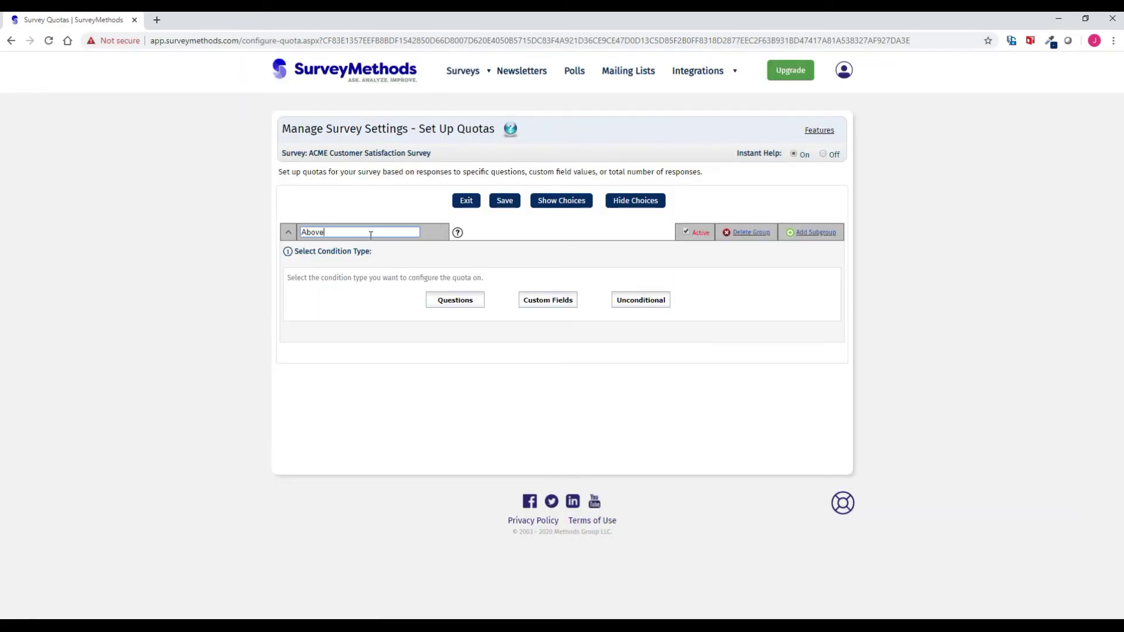
left_click(437, 300)
left_click(335, 296)
left_click(357, 321)
left_click(491, 293)
left_click(477, 311)
left_click(587, 293)
scroll(587, 331, "down", 2)
left_click(557, 346)
- Set the Above 55 quota's limit to 50 with Show a Message as the action, and exit saving the changes
left_click(403, 378)
type("50")
left_click(402, 429)
left_click(412, 465)
left_click(460, 540)
left_click(573, 384)
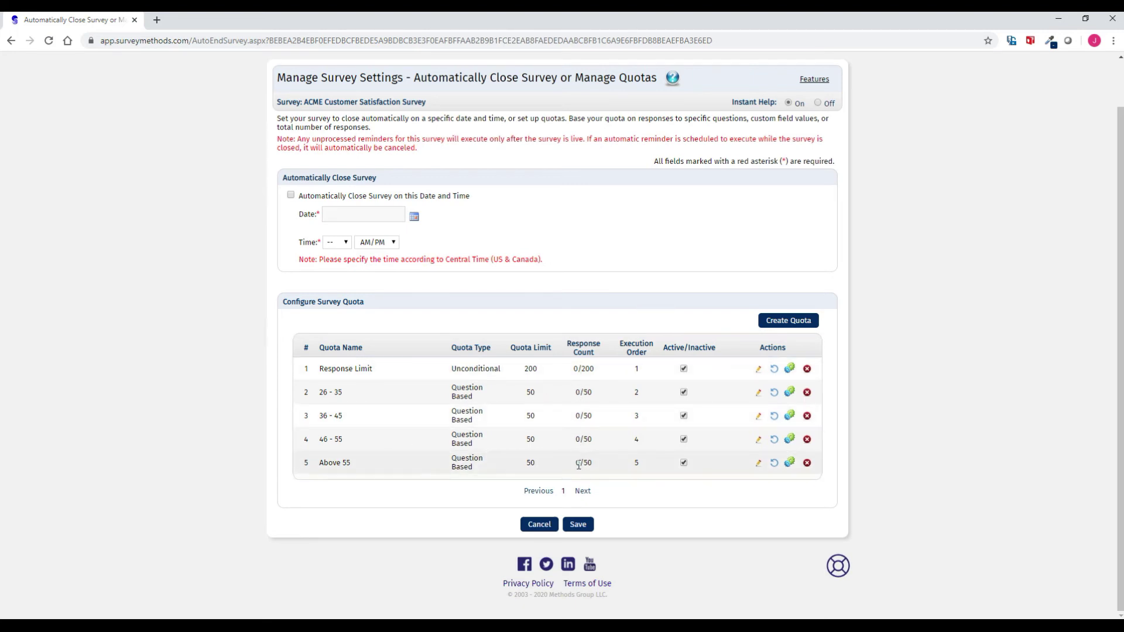
- Deactivate and reactivate the Response Limit quota, and save the survey's quota settings
left_click(684, 369)
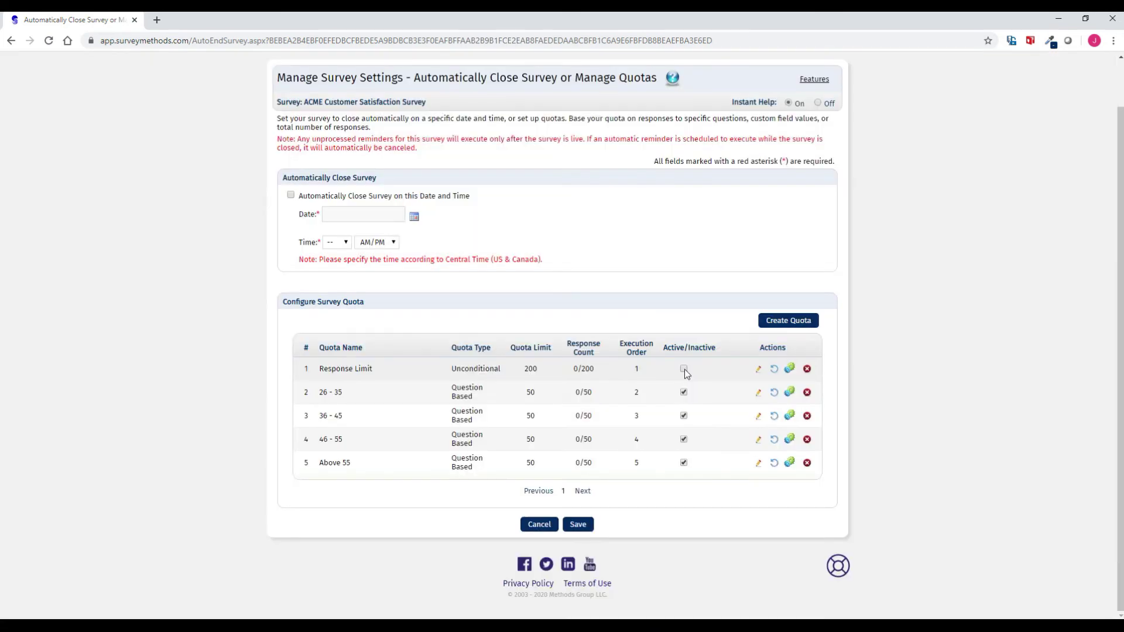
left_click(684, 368)
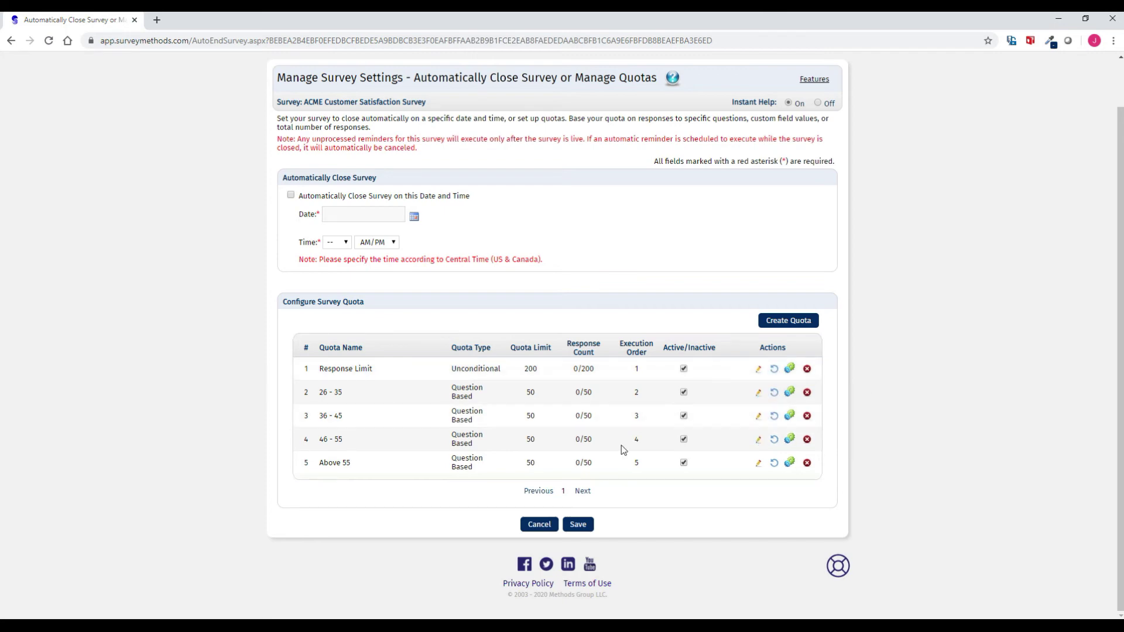
left_click(578, 524)
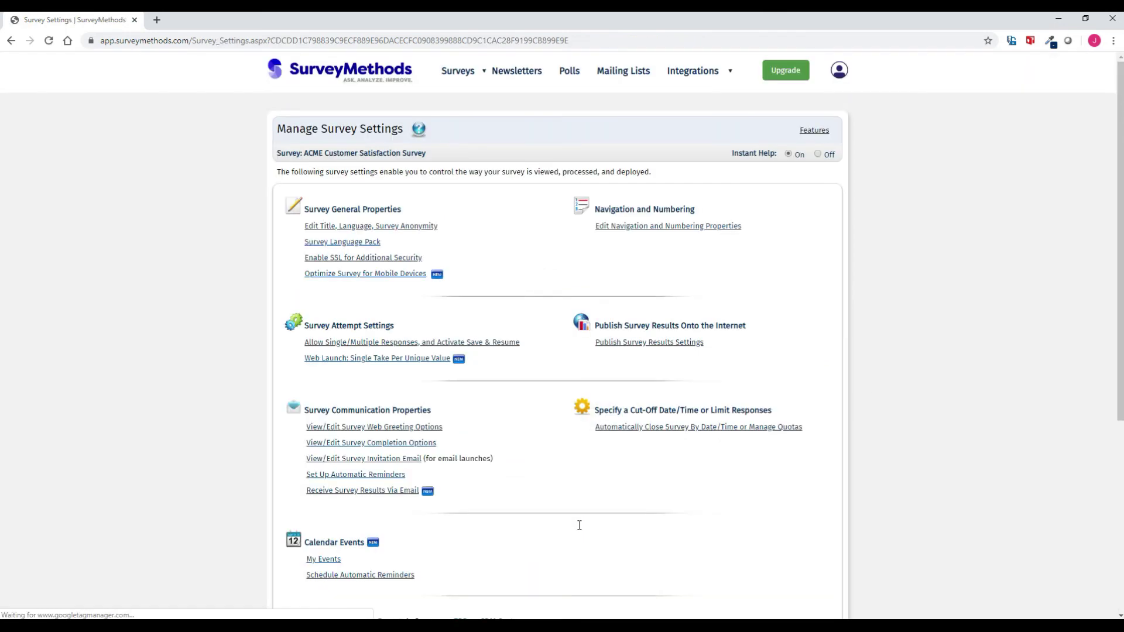
- Return to the survey design and start adding page logic to page 2, Demographic Questions
scroll(550, 558, "down", 4)
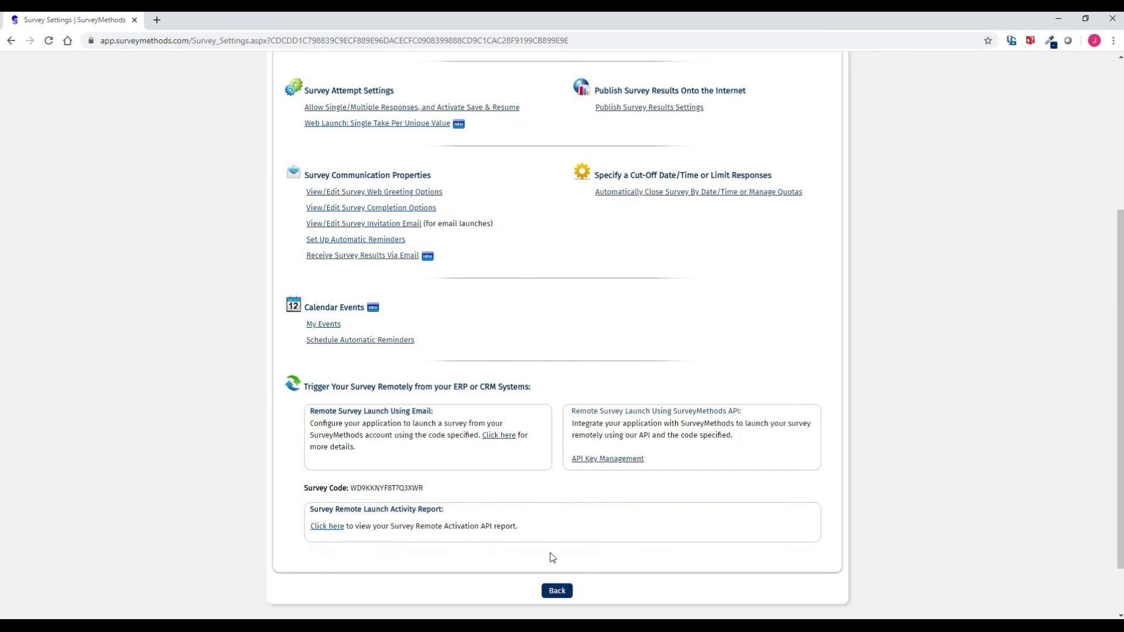
left_click(556, 591)
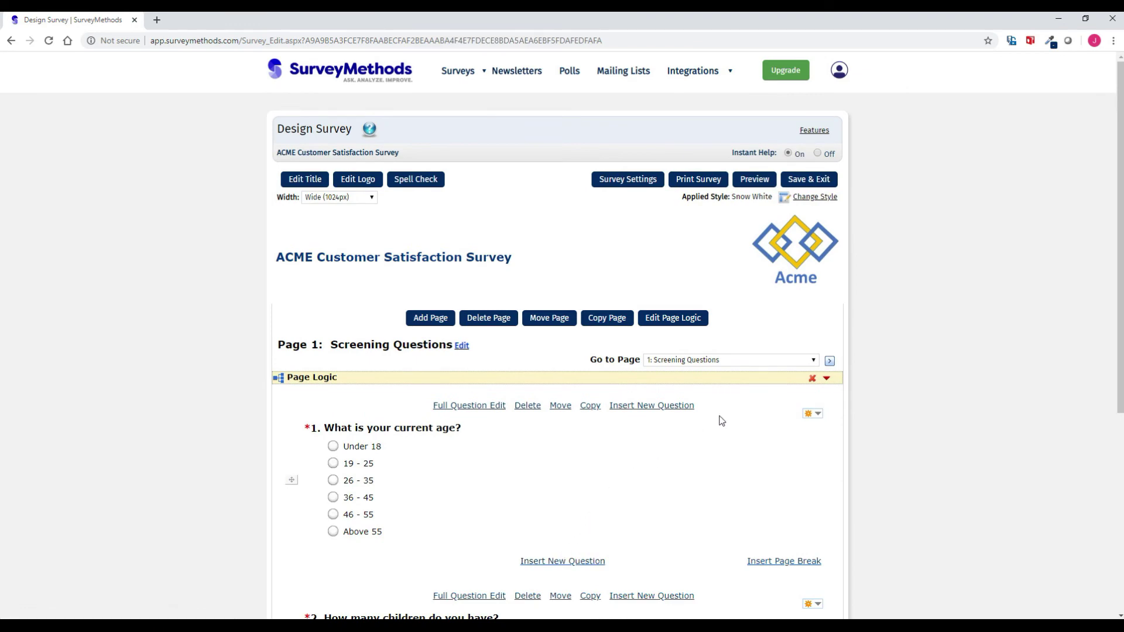
scroll(745, 436, "down", 5)
scroll(746, 436, "down", 1)
left_click(767, 492)
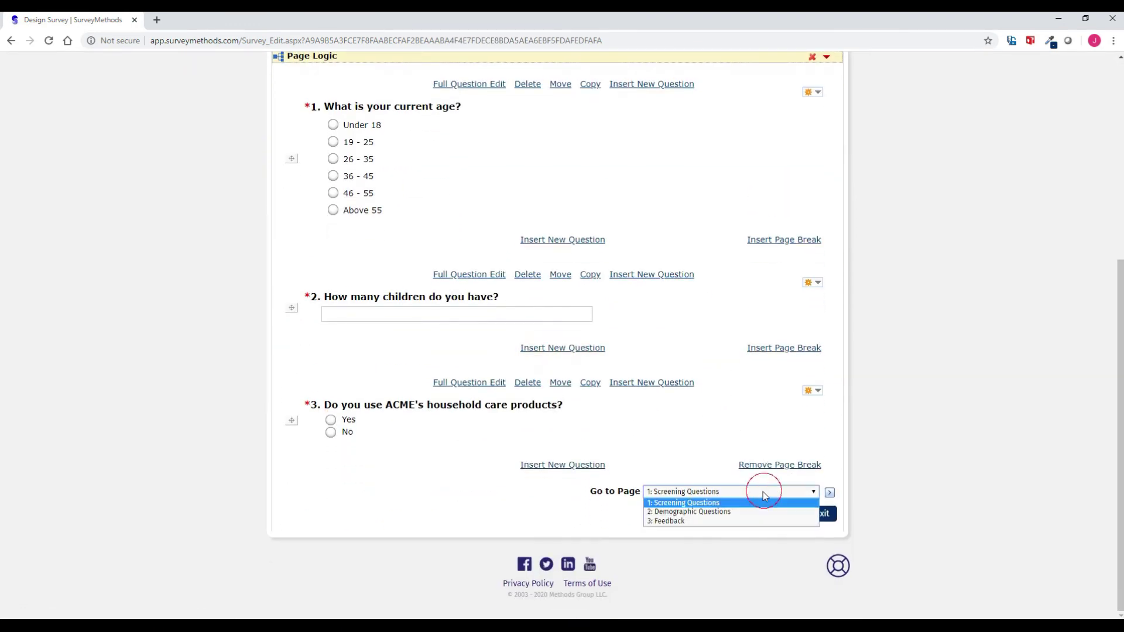
left_click(747, 512)
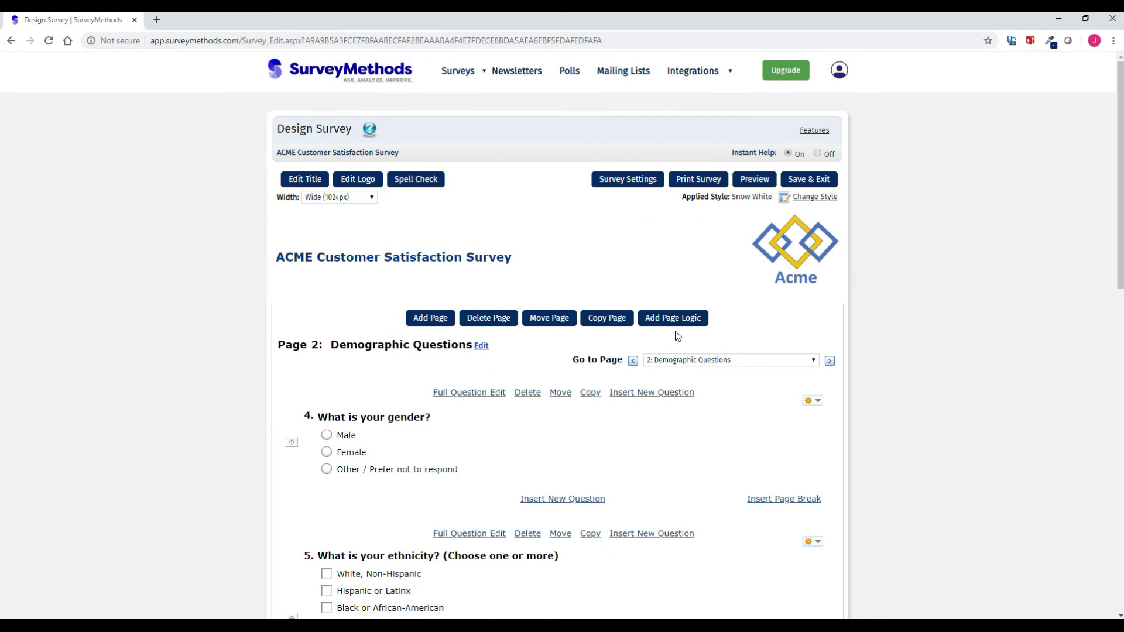
left_click(677, 326)
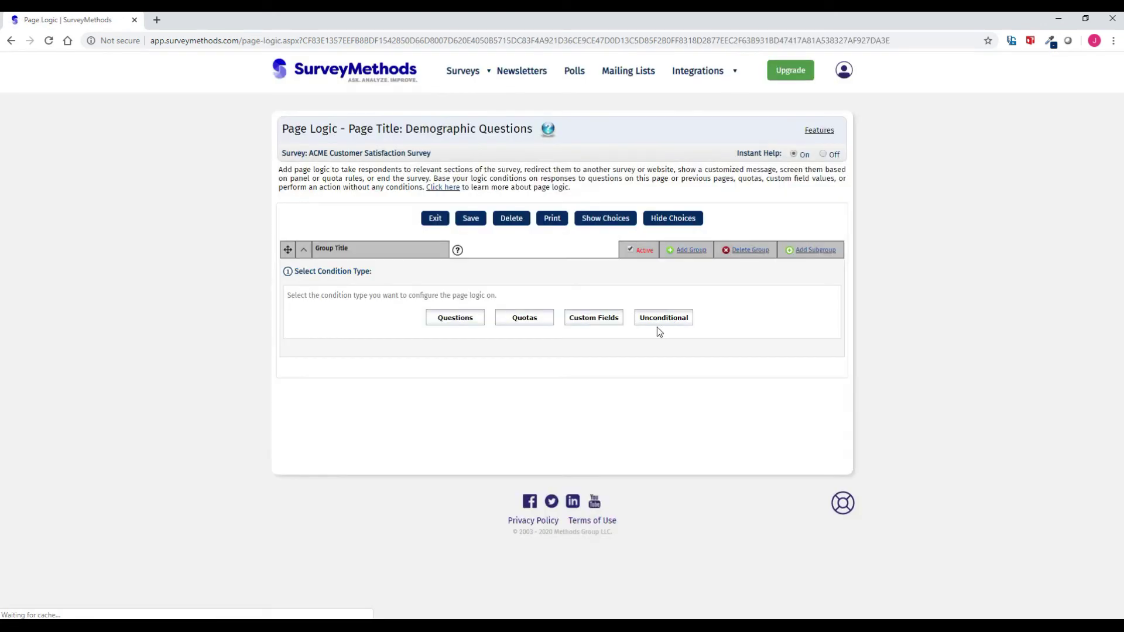
- Add a quota-based condition to the page logic for when the 26 - 35 quota is met, and look through the available actions
left_click(524, 320)
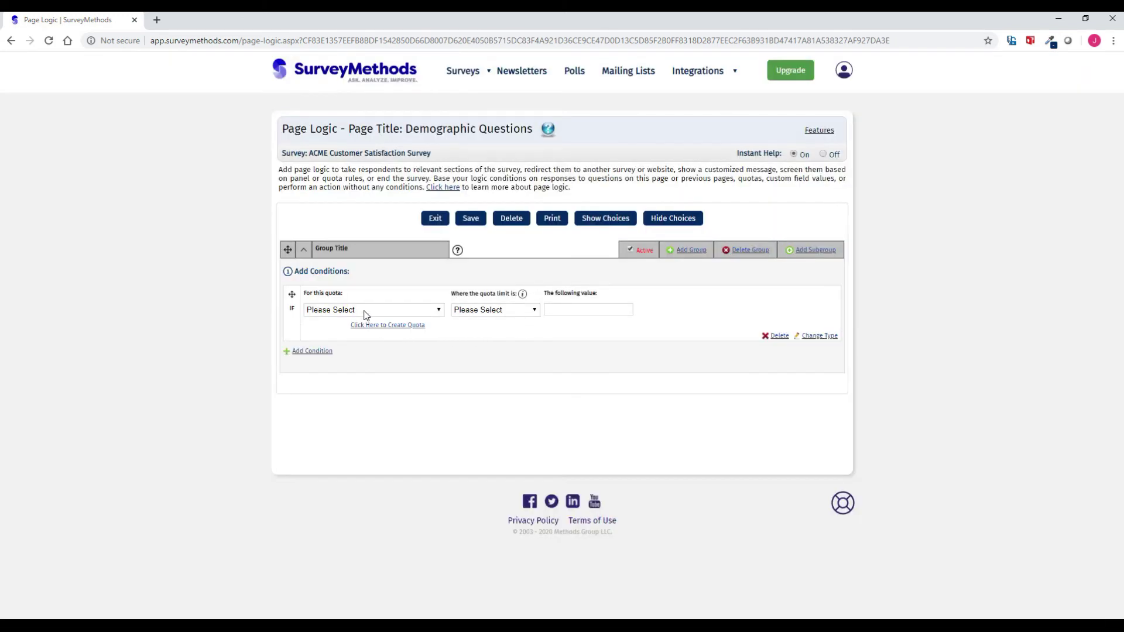
left_click(364, 313)
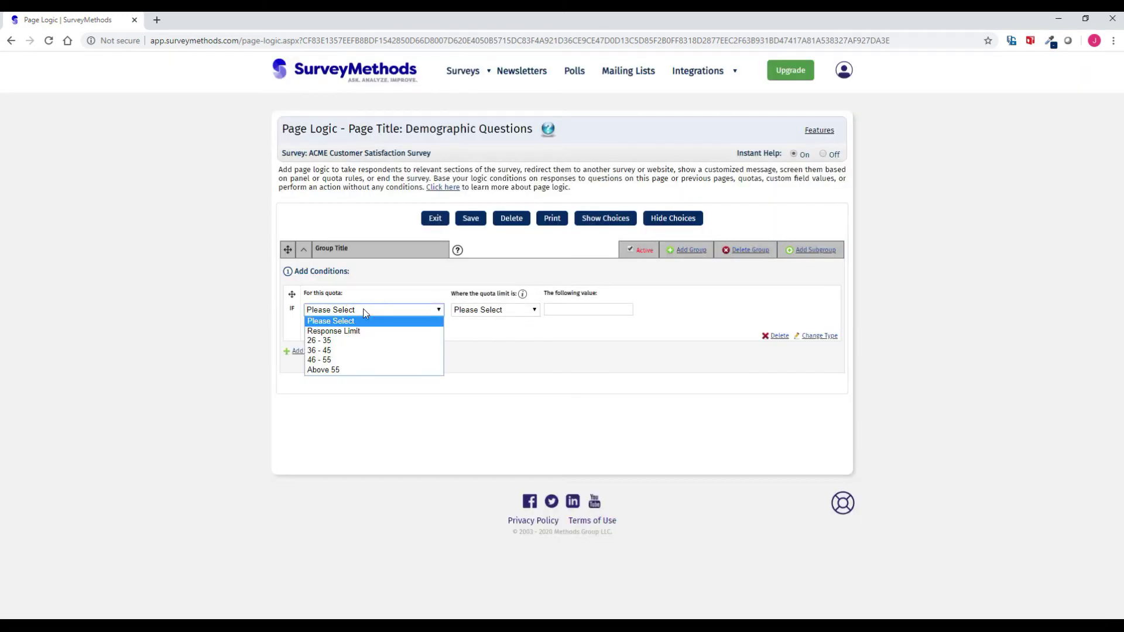
left_click(357, 341)
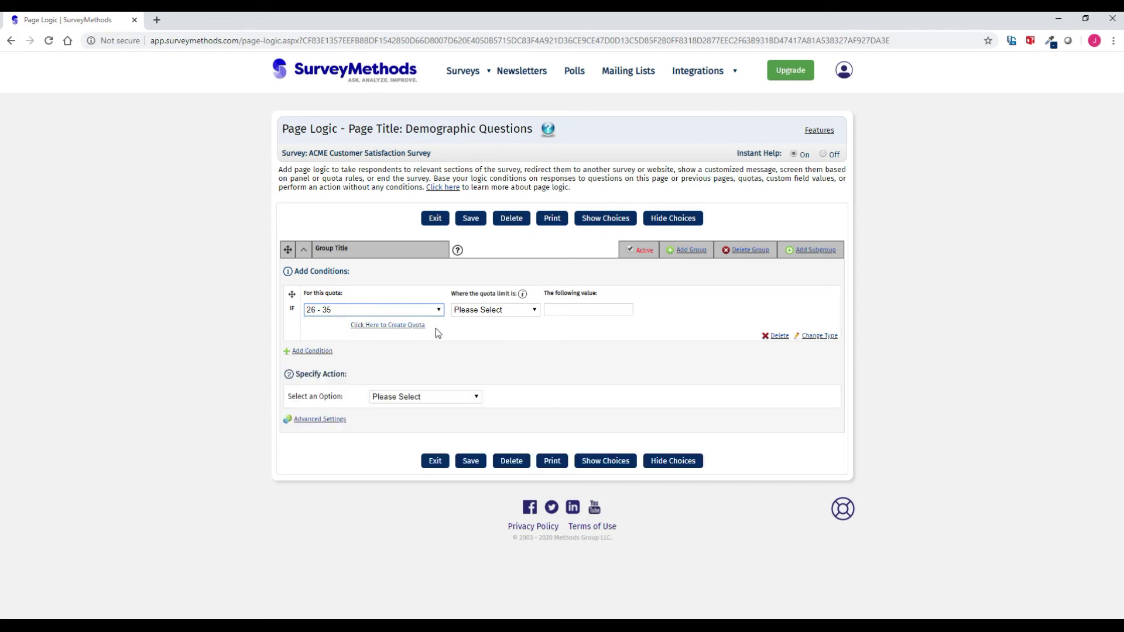
left_click(479, 309)
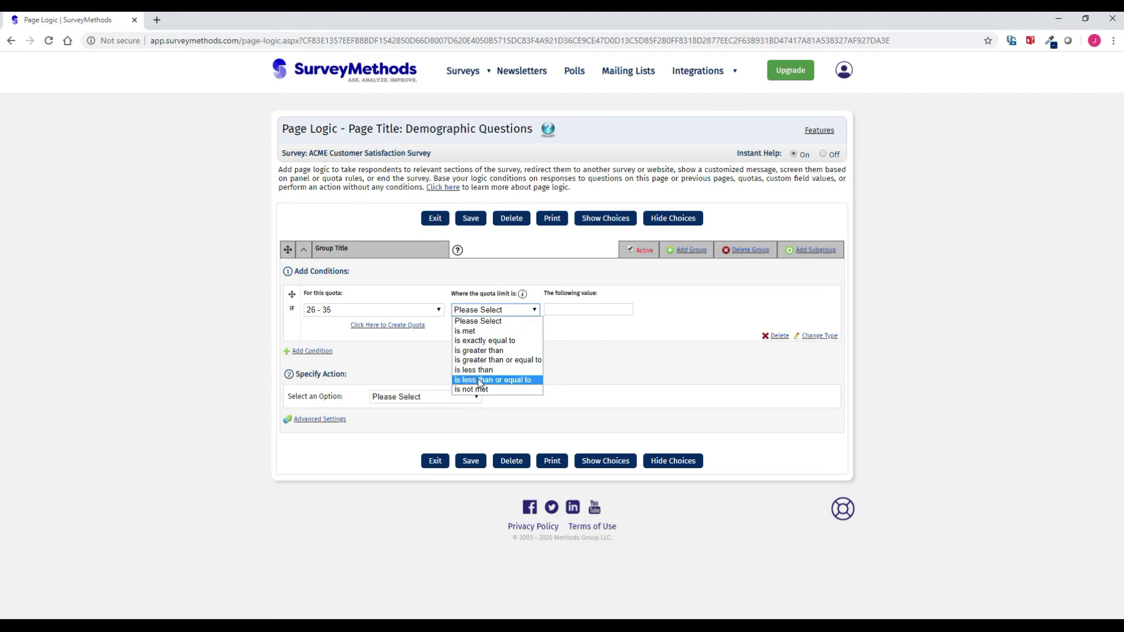
left_click(468, 332)
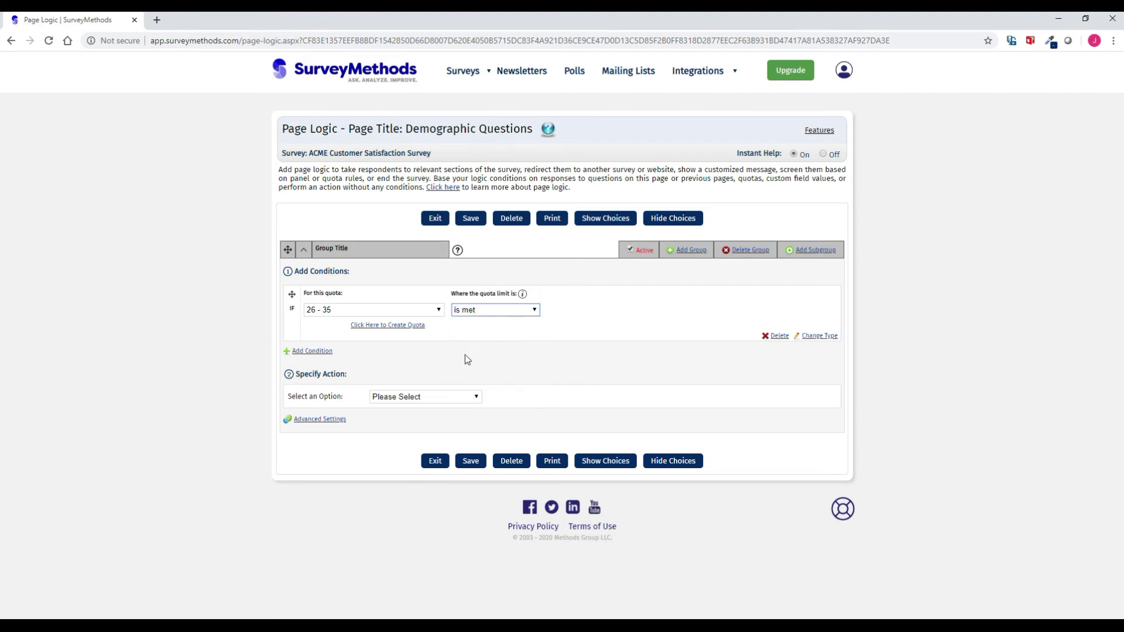
left_click(434, 396)
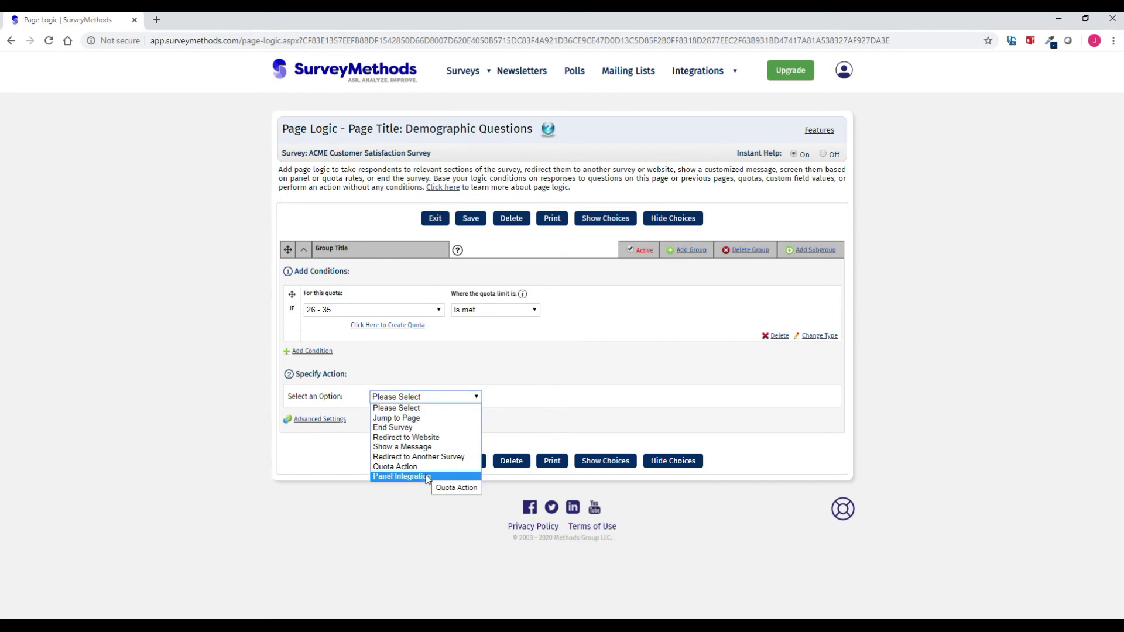
left_click(498, 402)
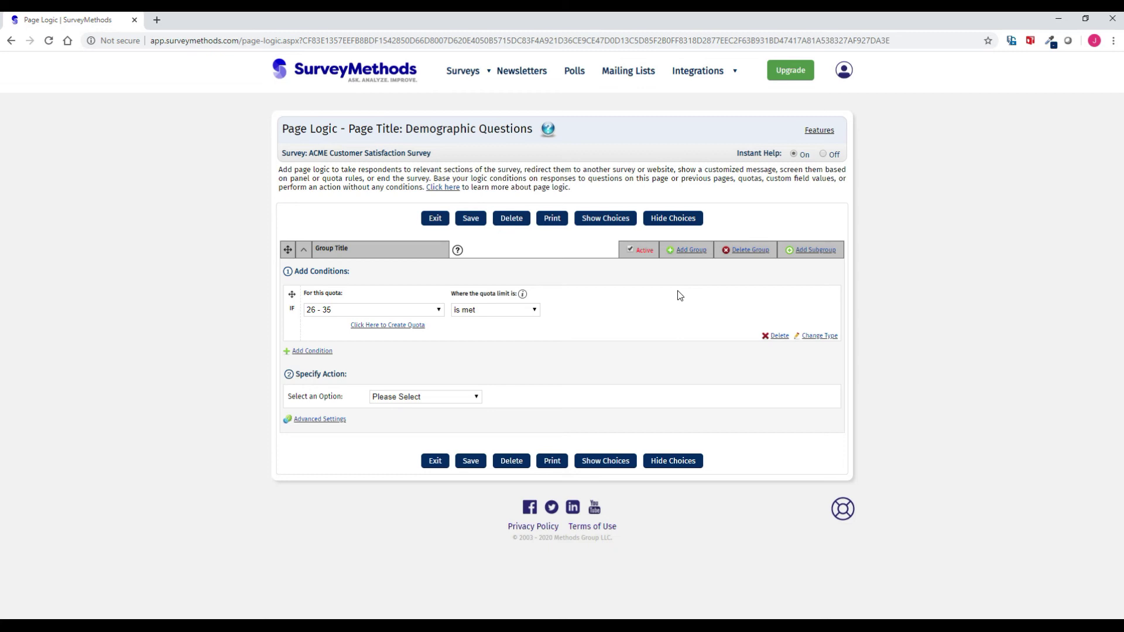
- Delete the page logic group containing the 26 - 35 quota condition
left_click(748, 251)
left_click(577, 362)
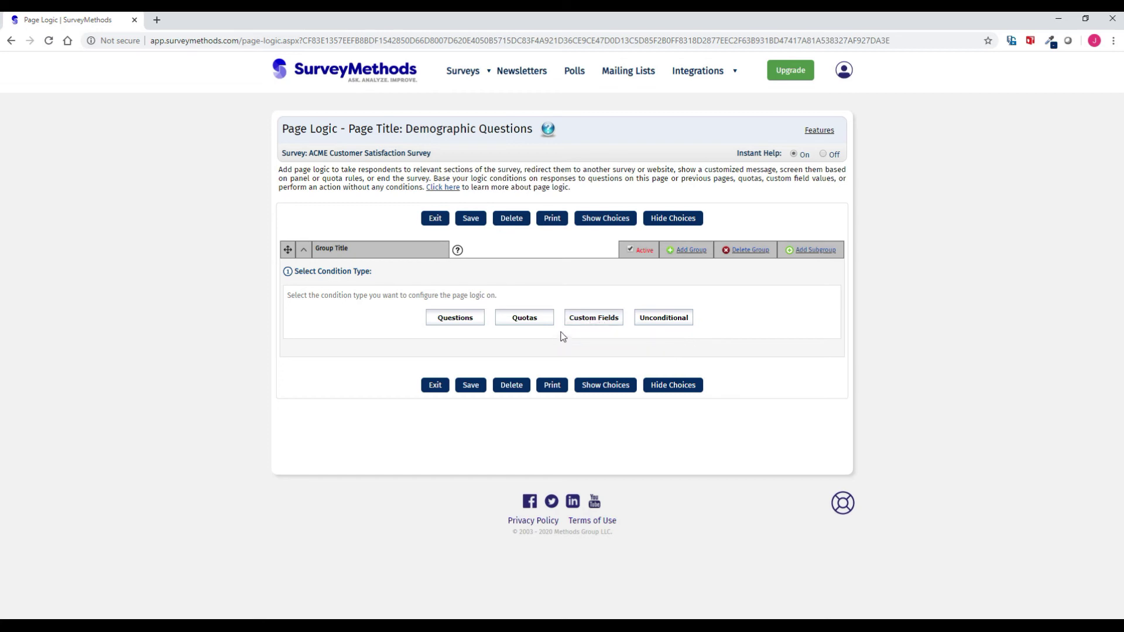
left_click(439, 624)
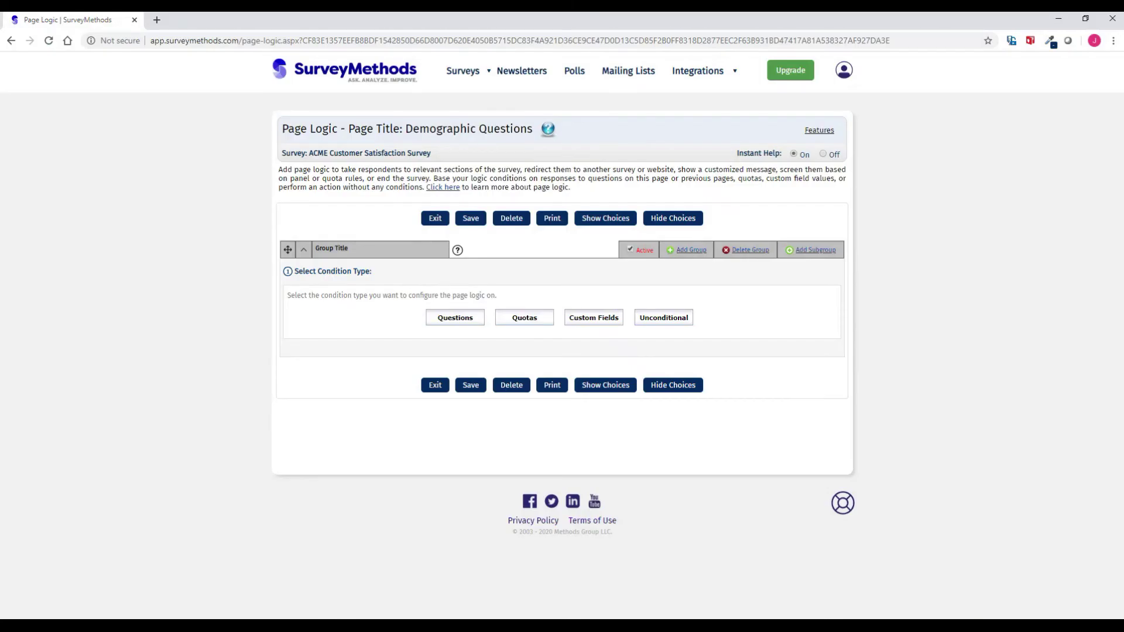
- Add a custom field condition to the page logic using Custom Field 3 with the operator "is exactly equal to"
left_click(595, 320)
left_click(396, 313)
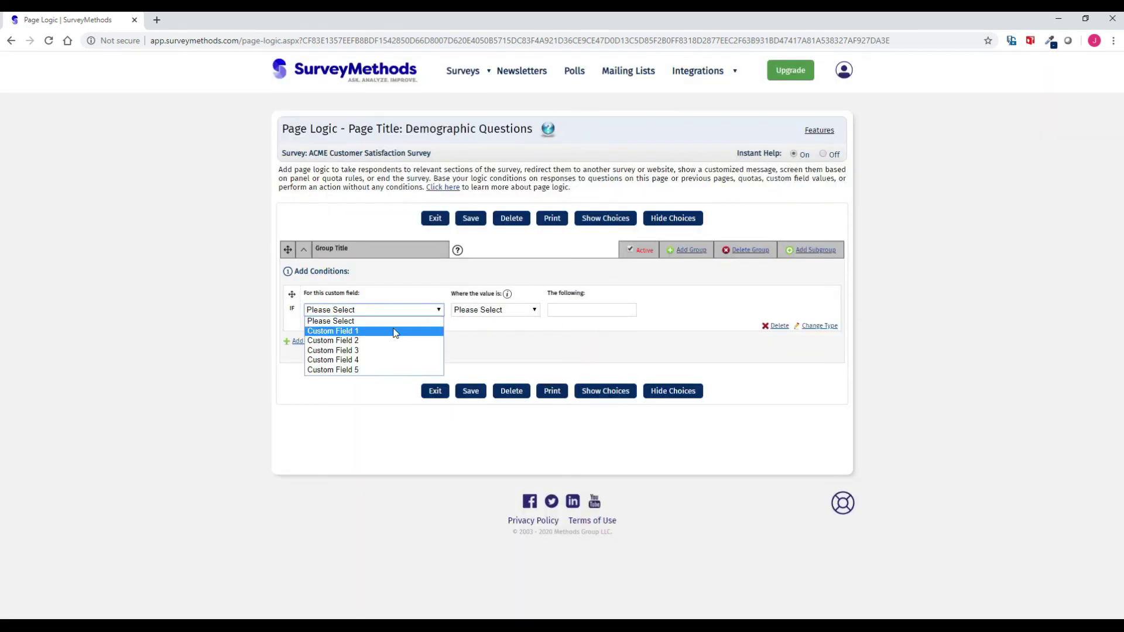
left_click(392, 350)
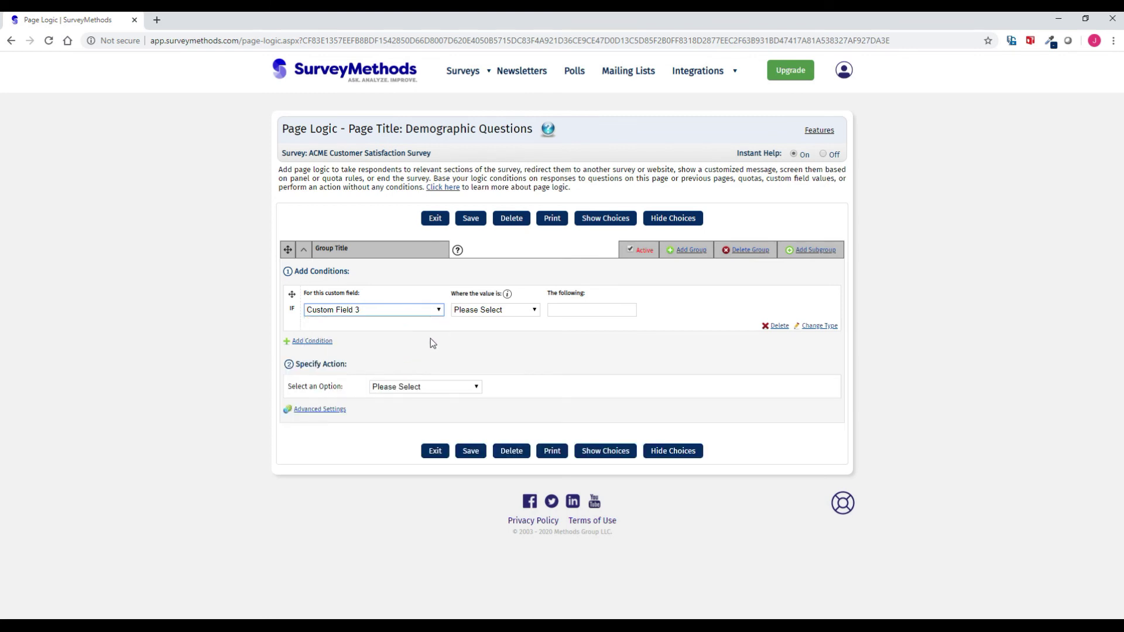
left_click(493, 310)
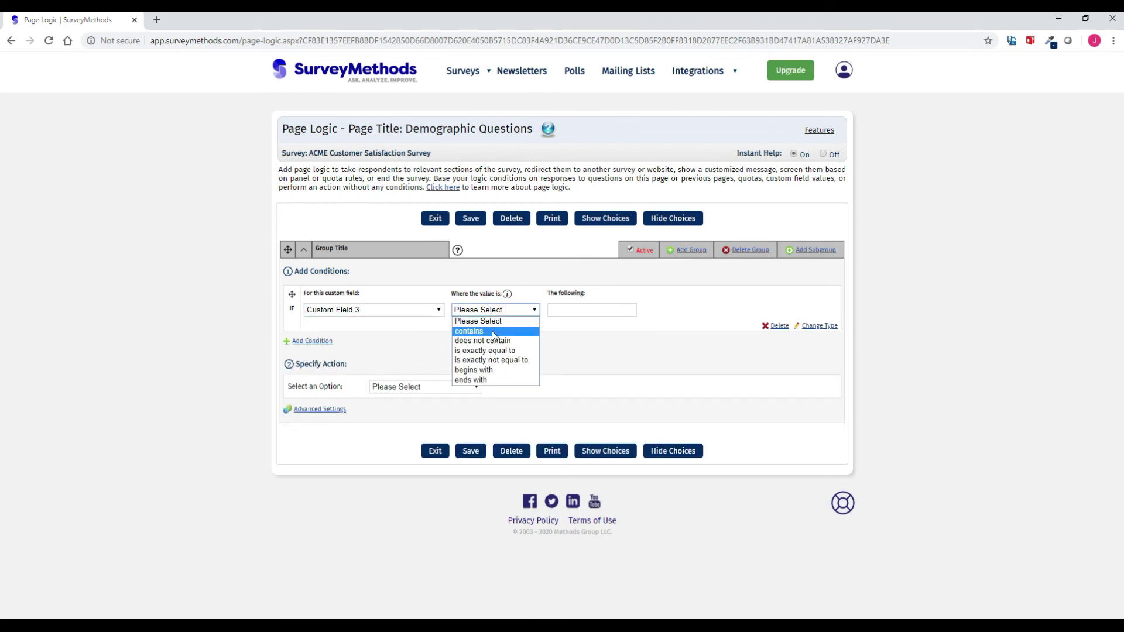
left_click(495, 351)
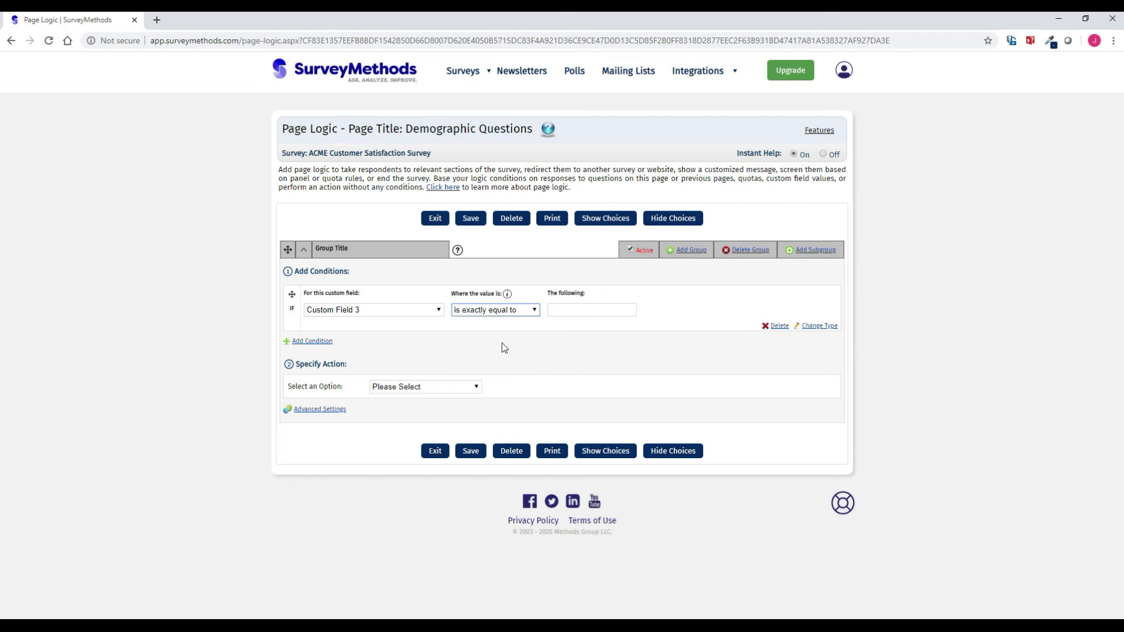
left_click(384, 313)
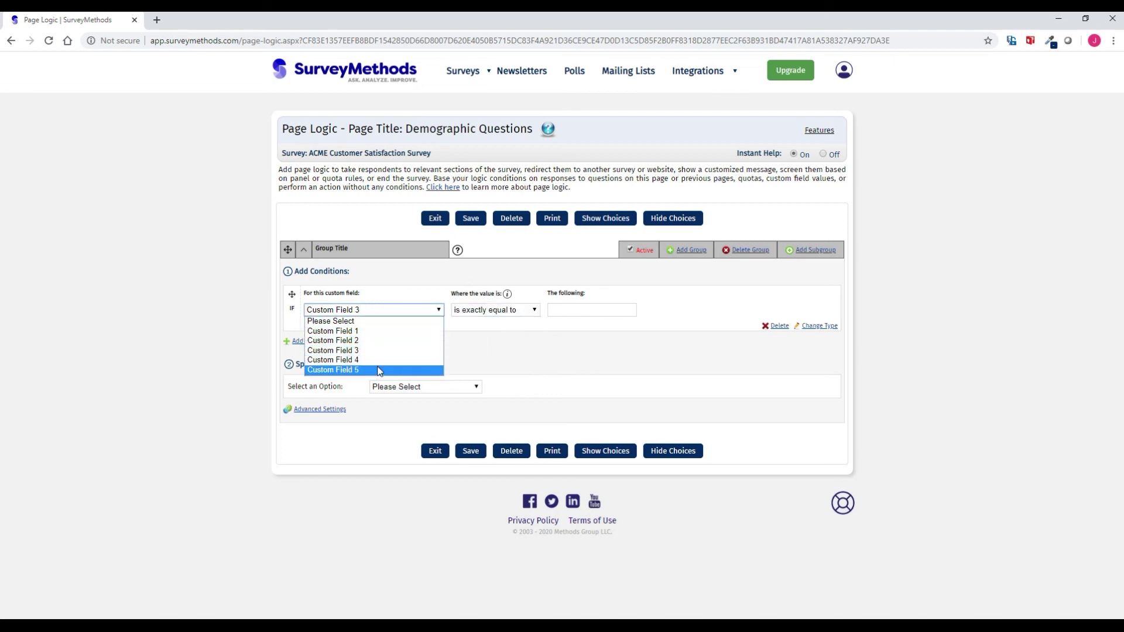
left_click(384, 315)
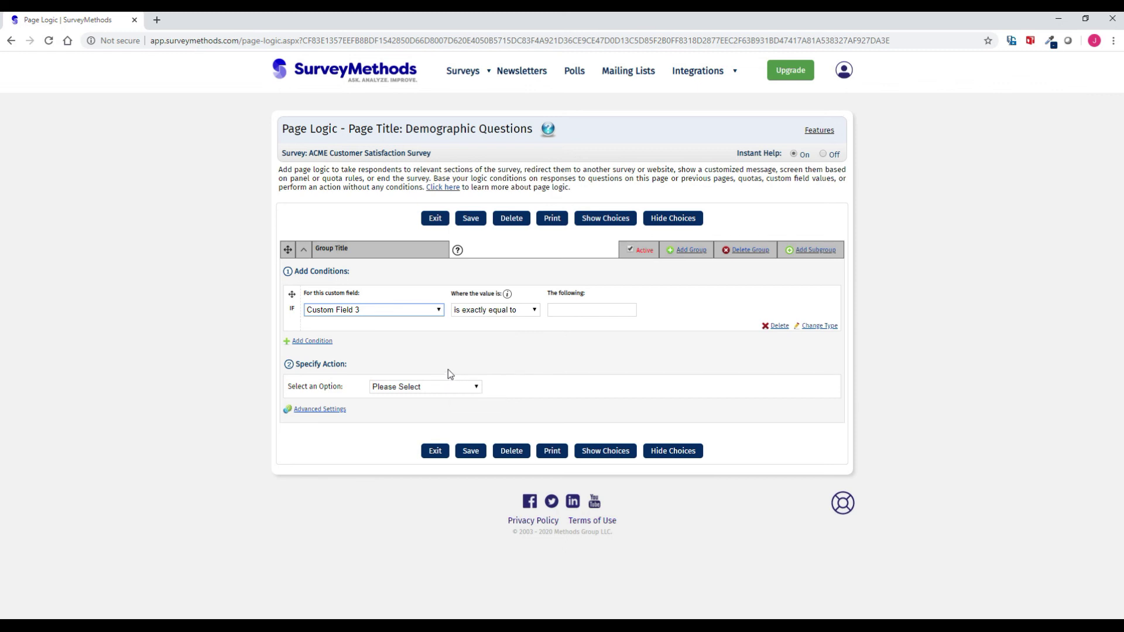
- Delete the page logic group containing the Custom Field 3 condition
left_click(749, 250)
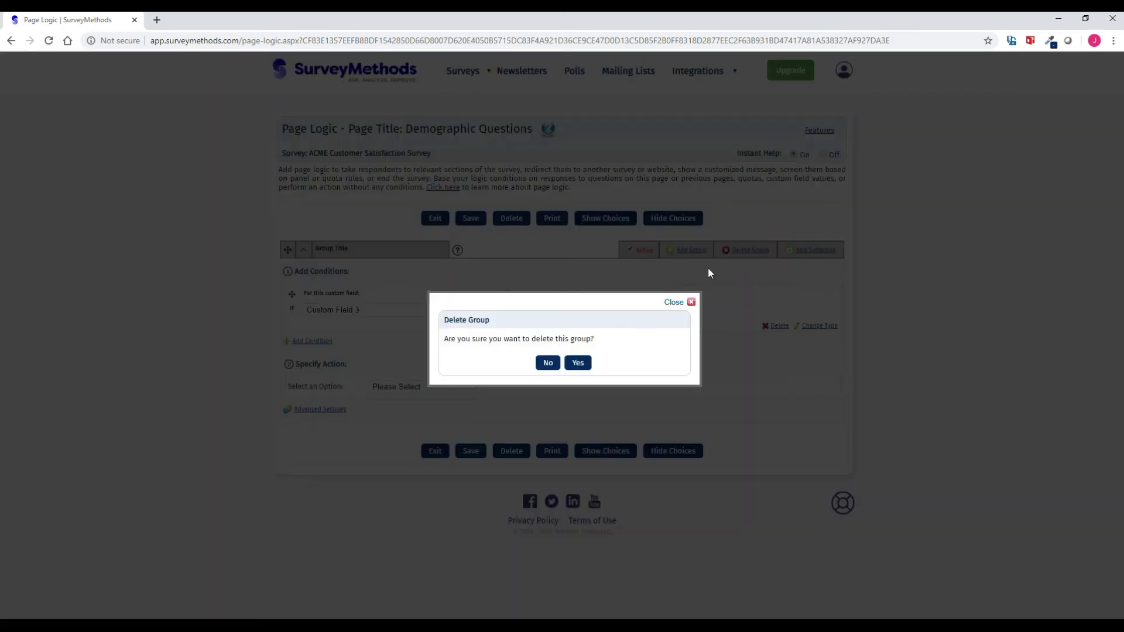
left_click(579, 364)
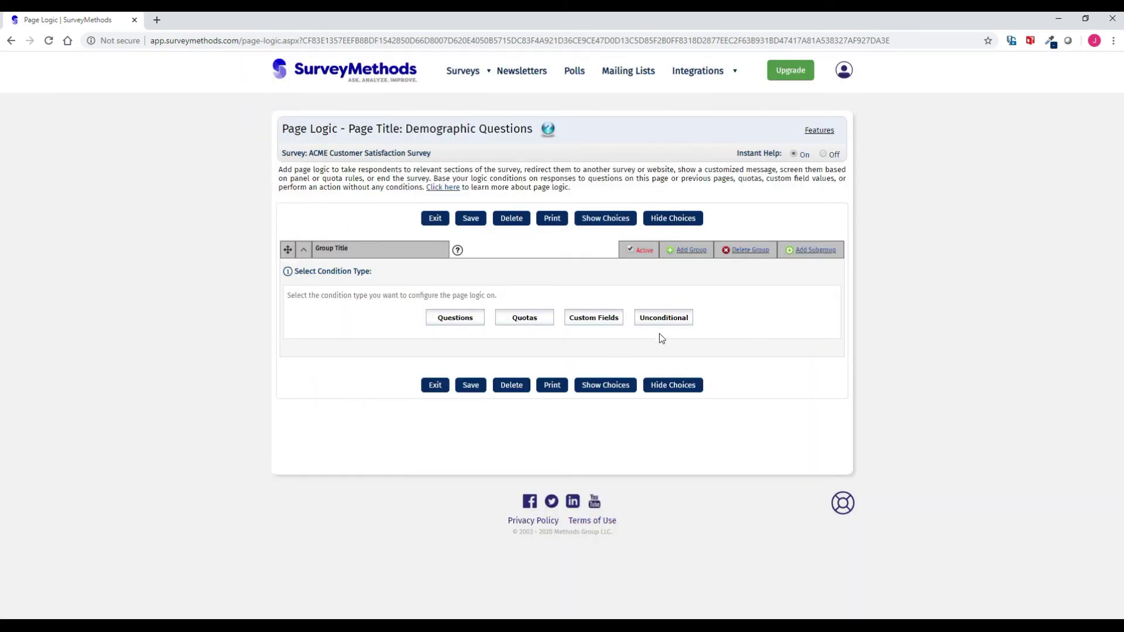